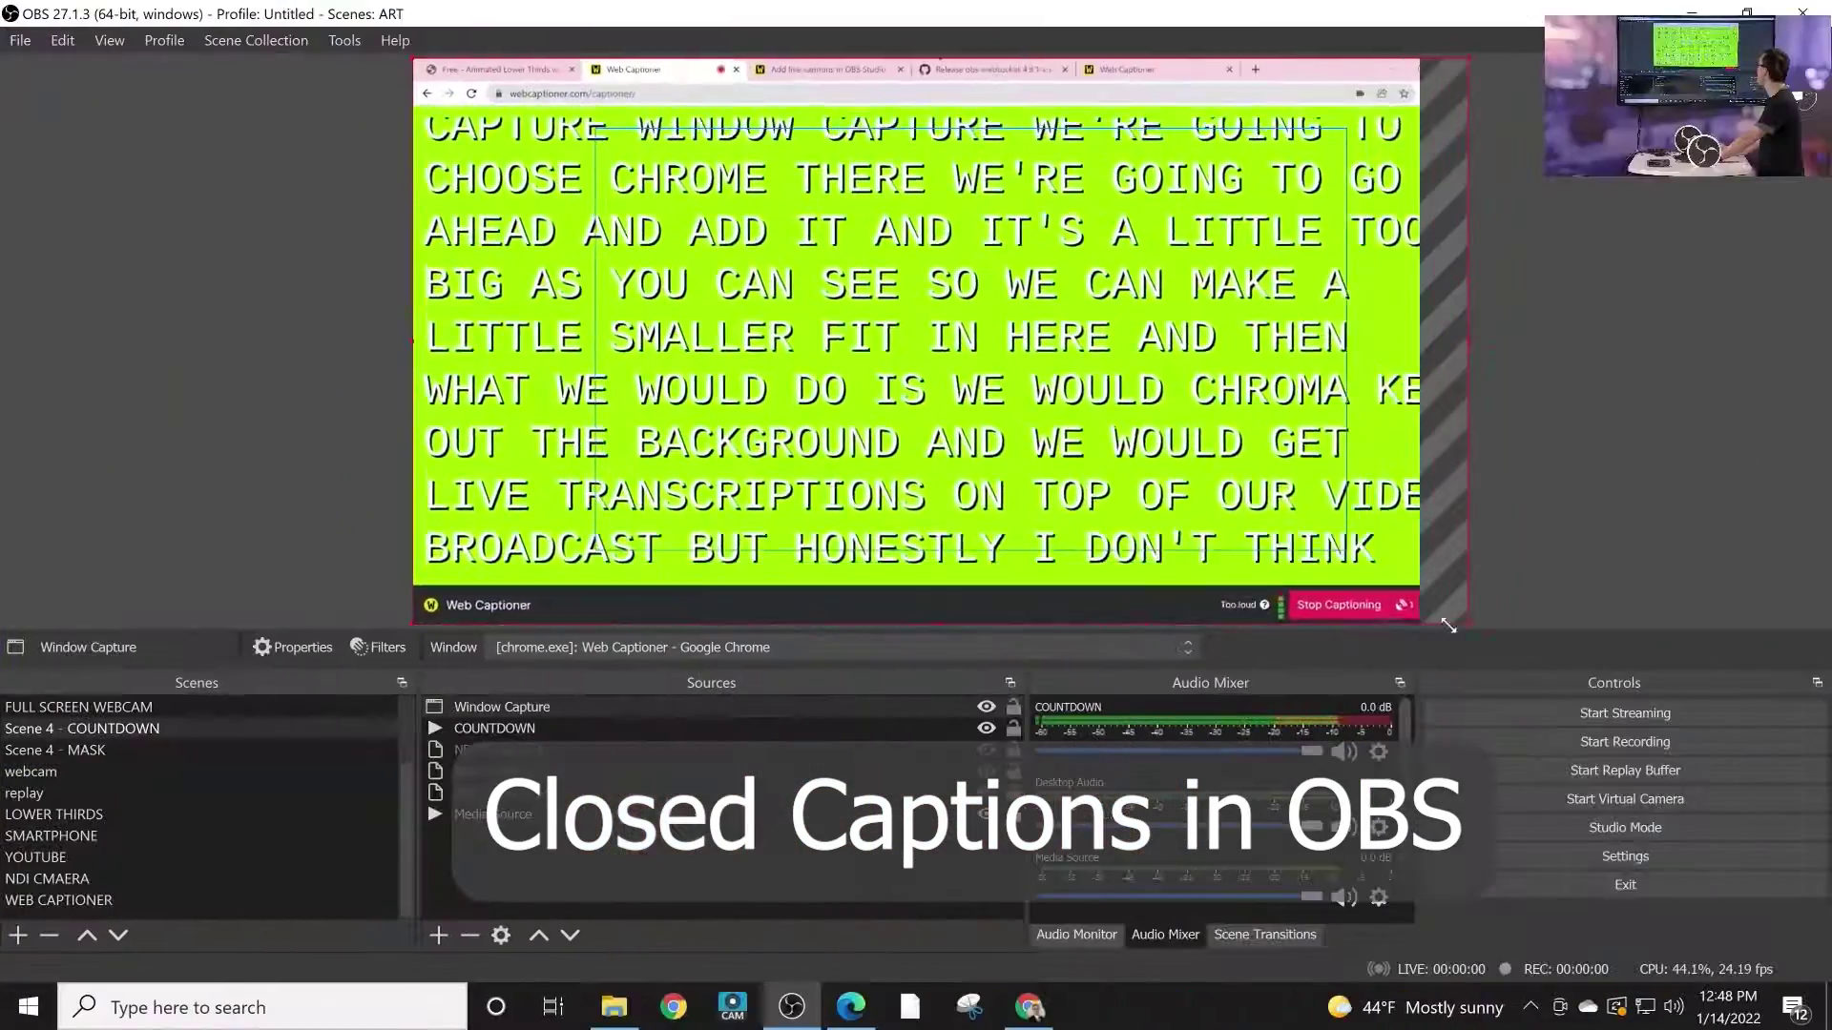
Step: Shrink the Web Captioner capture in the preview and add a Crop/Pad filter with its default name
{"action": "left_click_drag", "start_coordinate": [1448, 625], "coordinate": [772, 665]}
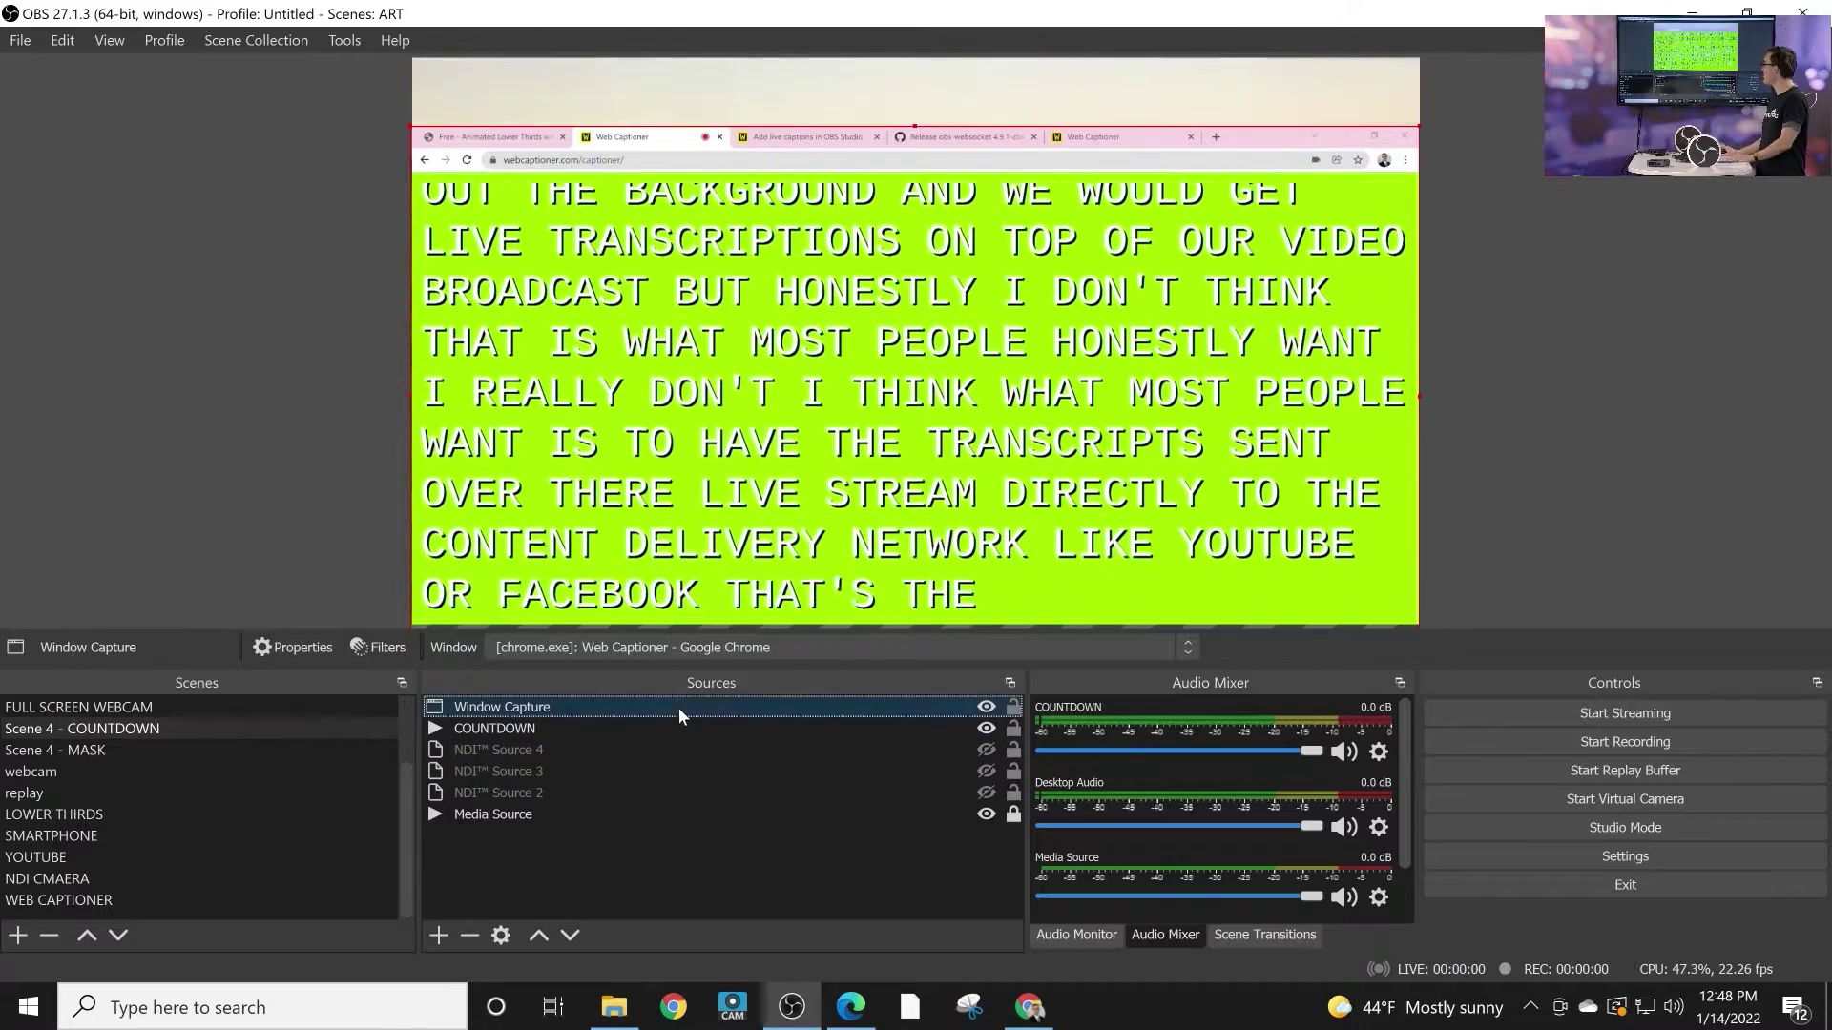
{"action": "left_click", "coordinate": [378, 647]}
{"action": "left_click", "coordinate": [428, 911]}
{"action": "left_click", "coordinate": [482, 585]}
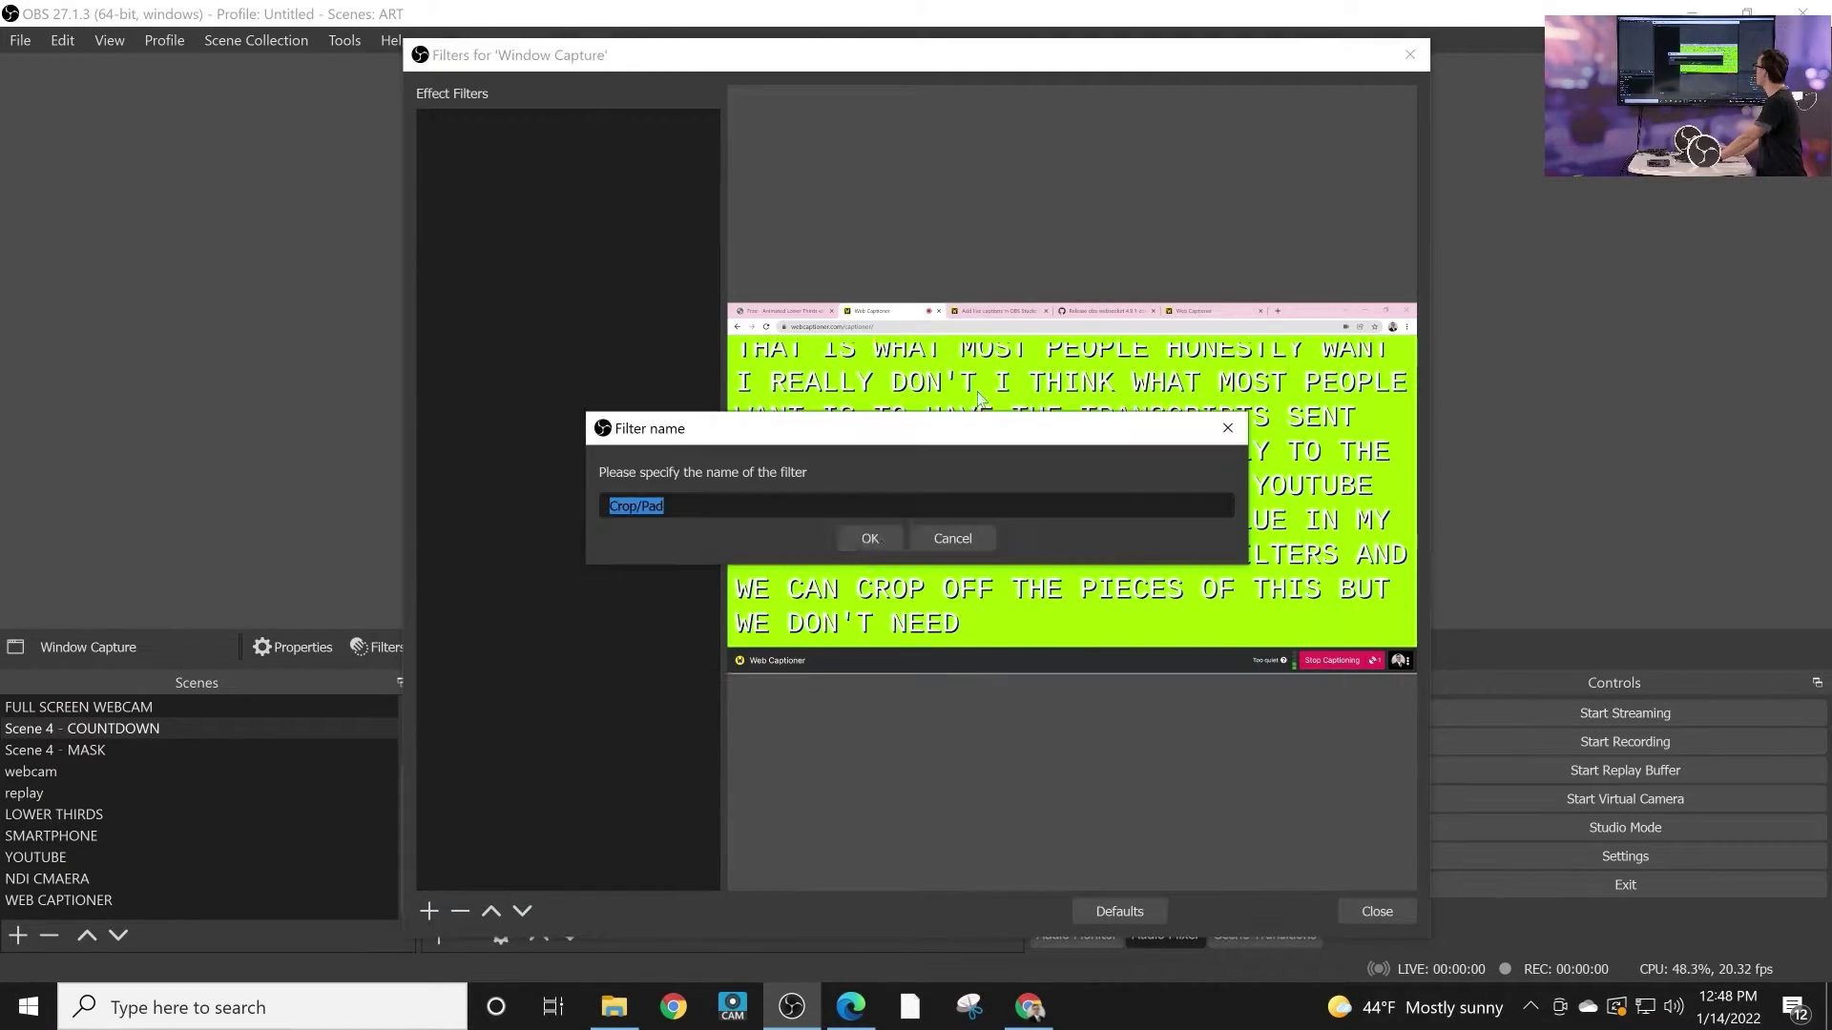
{"action": "key", "text": "Return"}
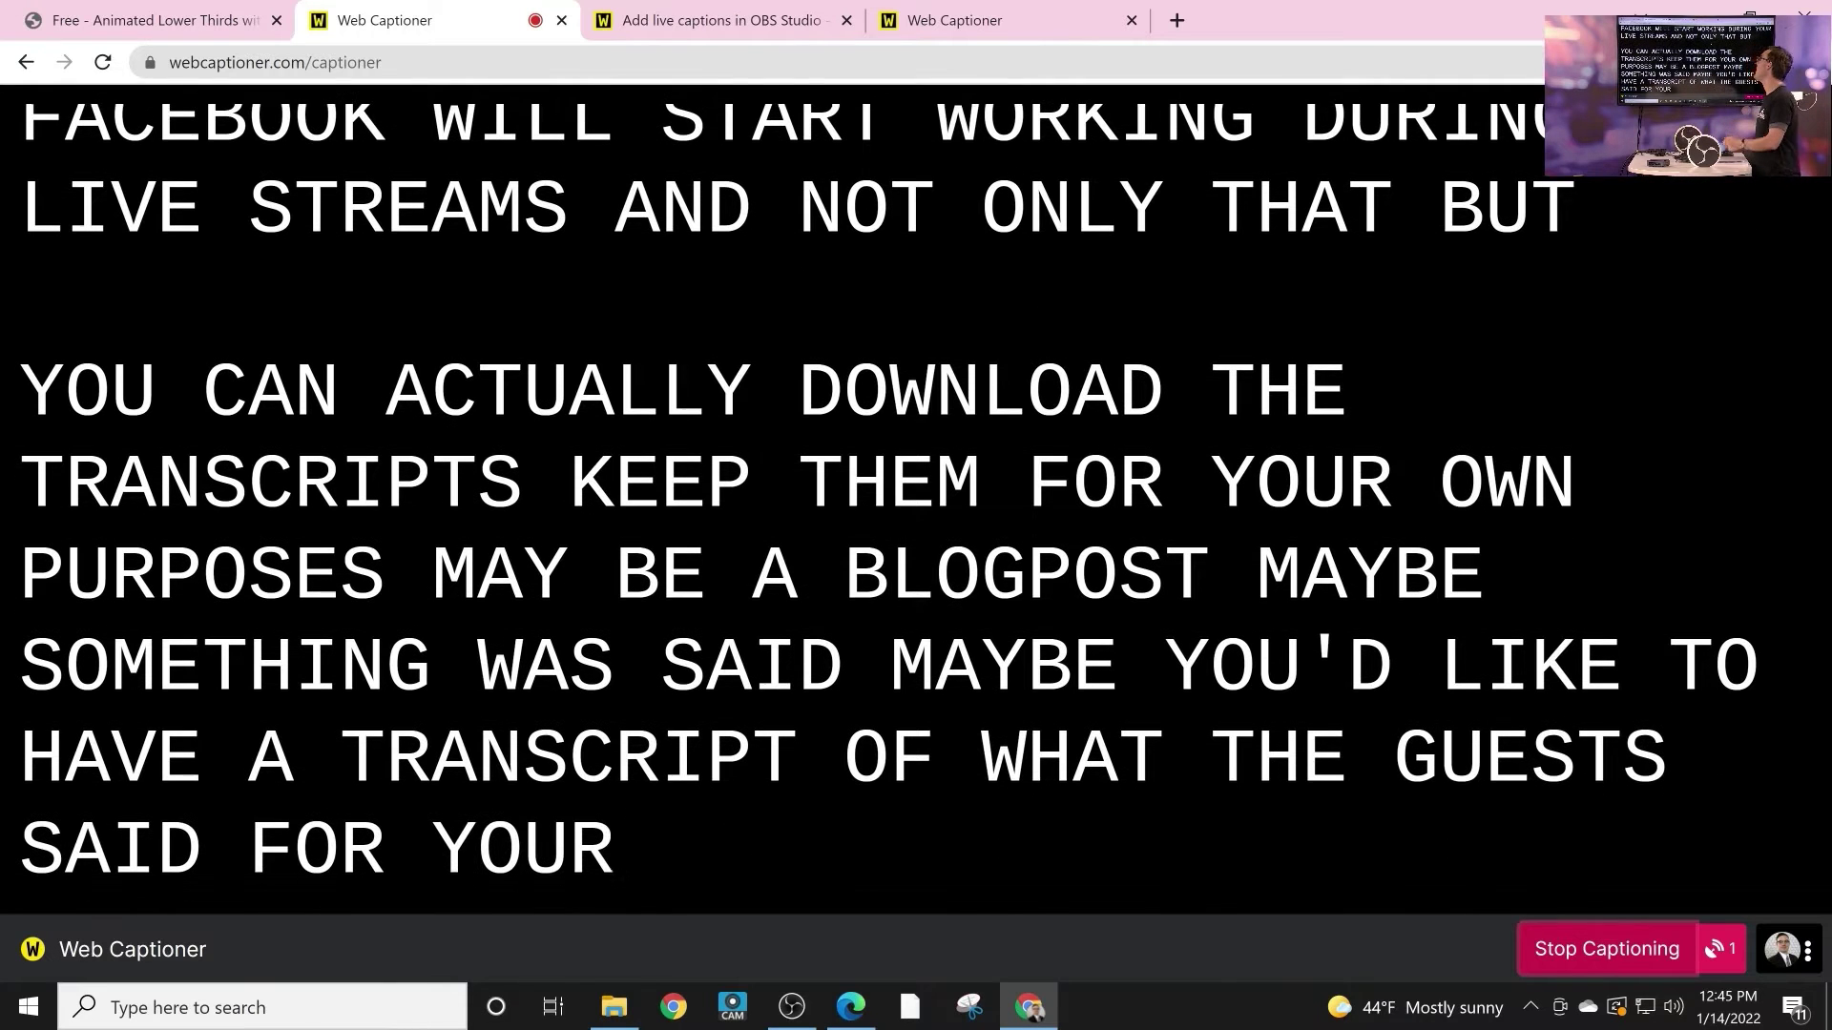
Step: Switch to the 'Add live captions in OBS Studio' help article tab
{"action": "key", "text": "ctrl+Tab"}
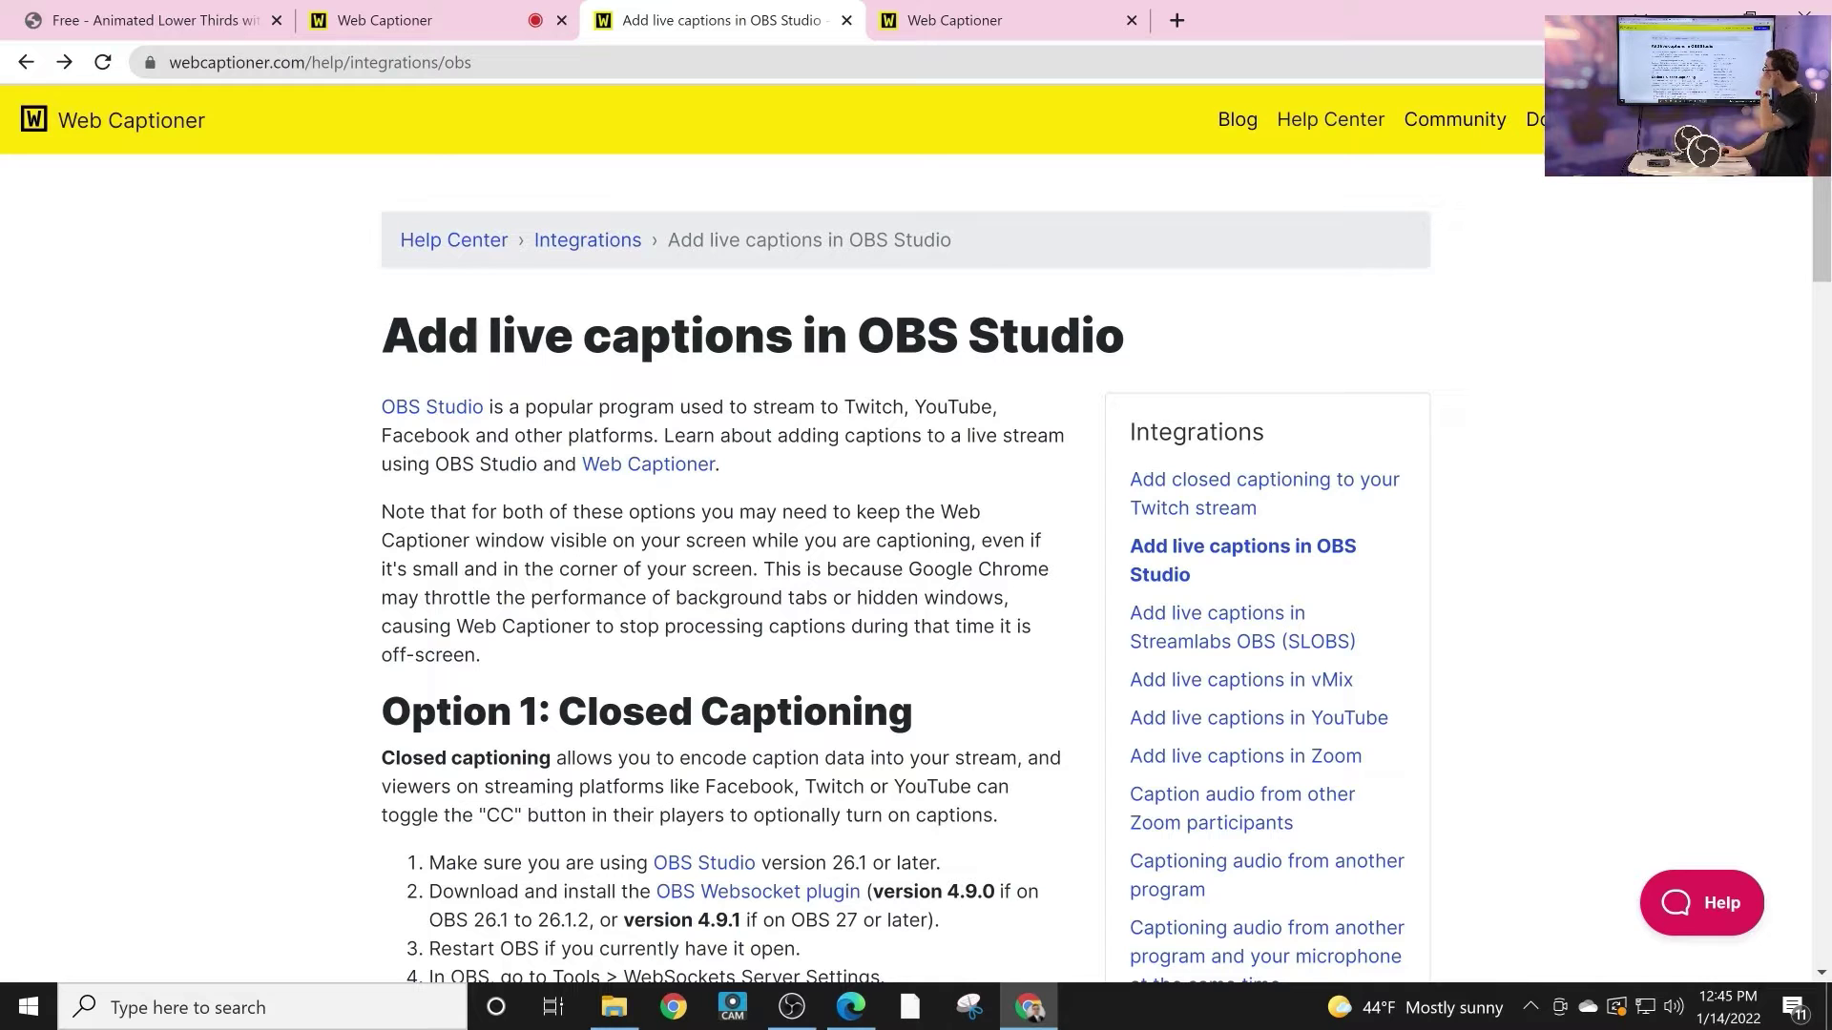
Step: Scroll the obs-websocket 4.9.1-compat release page down to its Assets, then return to OBS Studio
{"action": "scroll", "coordinate": [916, 572], "scroll_direction": "down", "scroll_amount": 3}
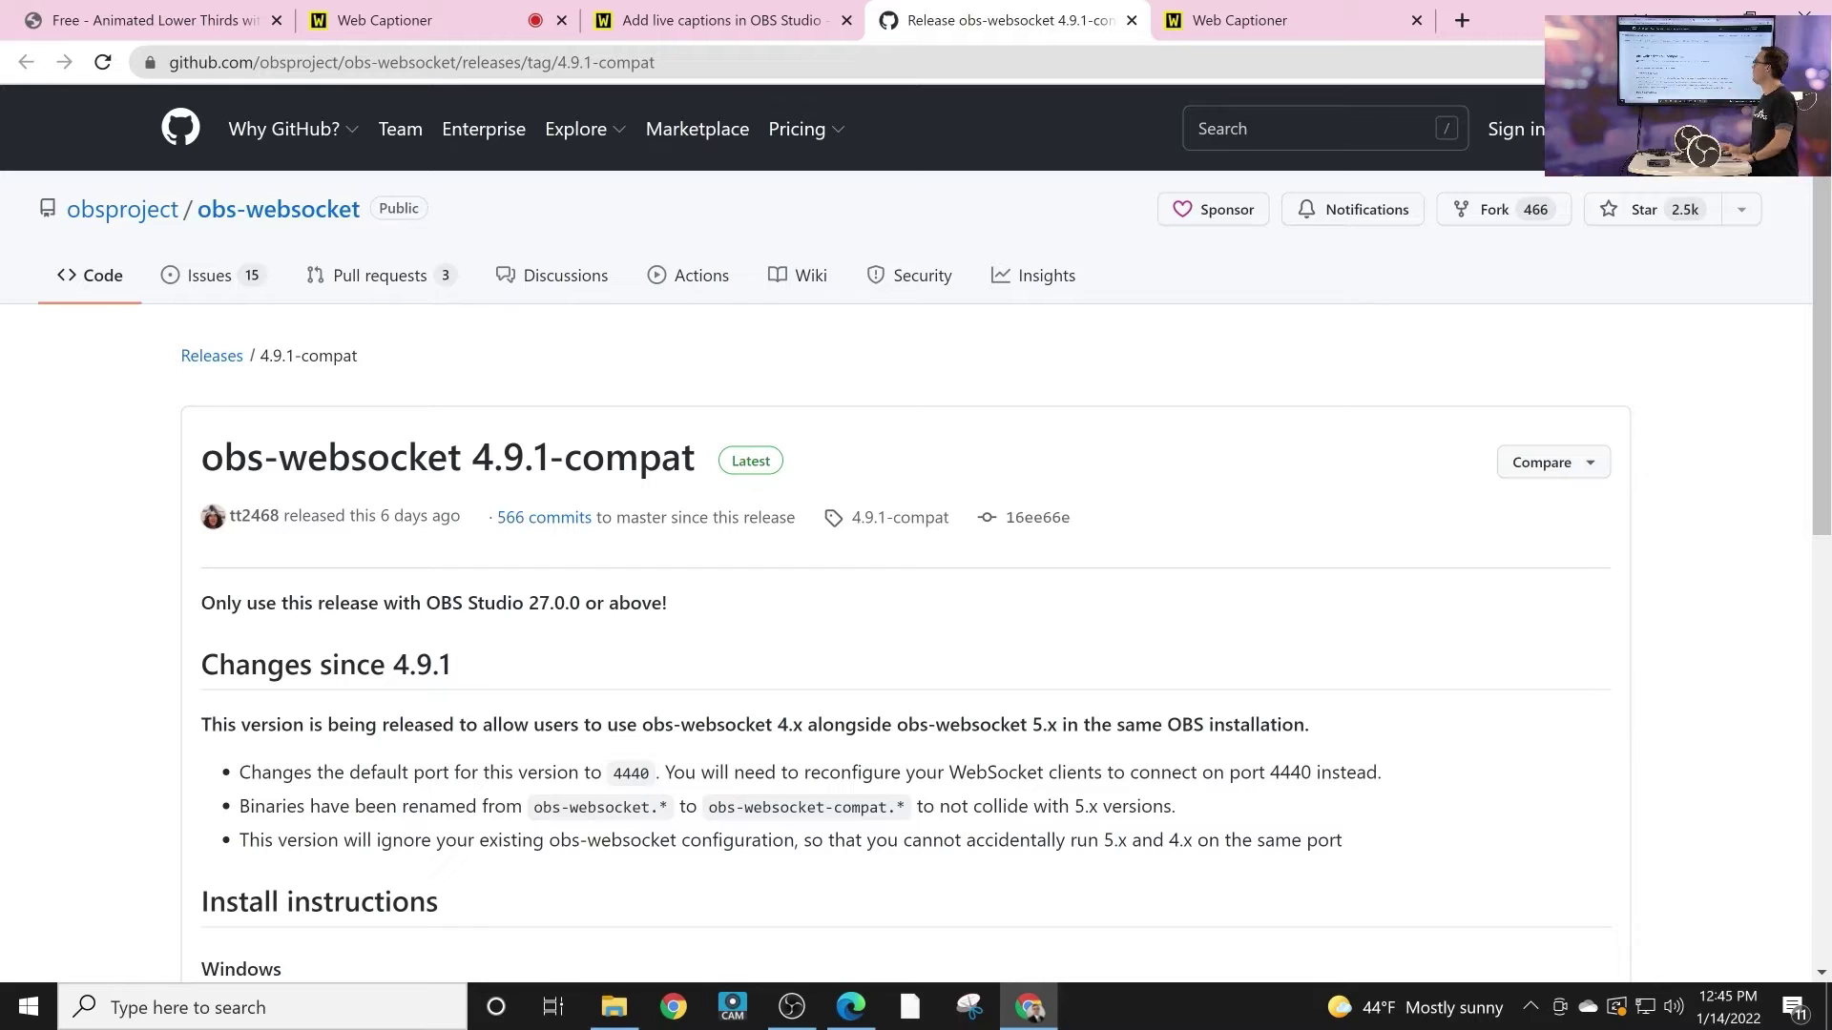
{"action": "scroll", "coordinate": [906, 534], "scroll_direction": "down", "scroll_amount": 9}
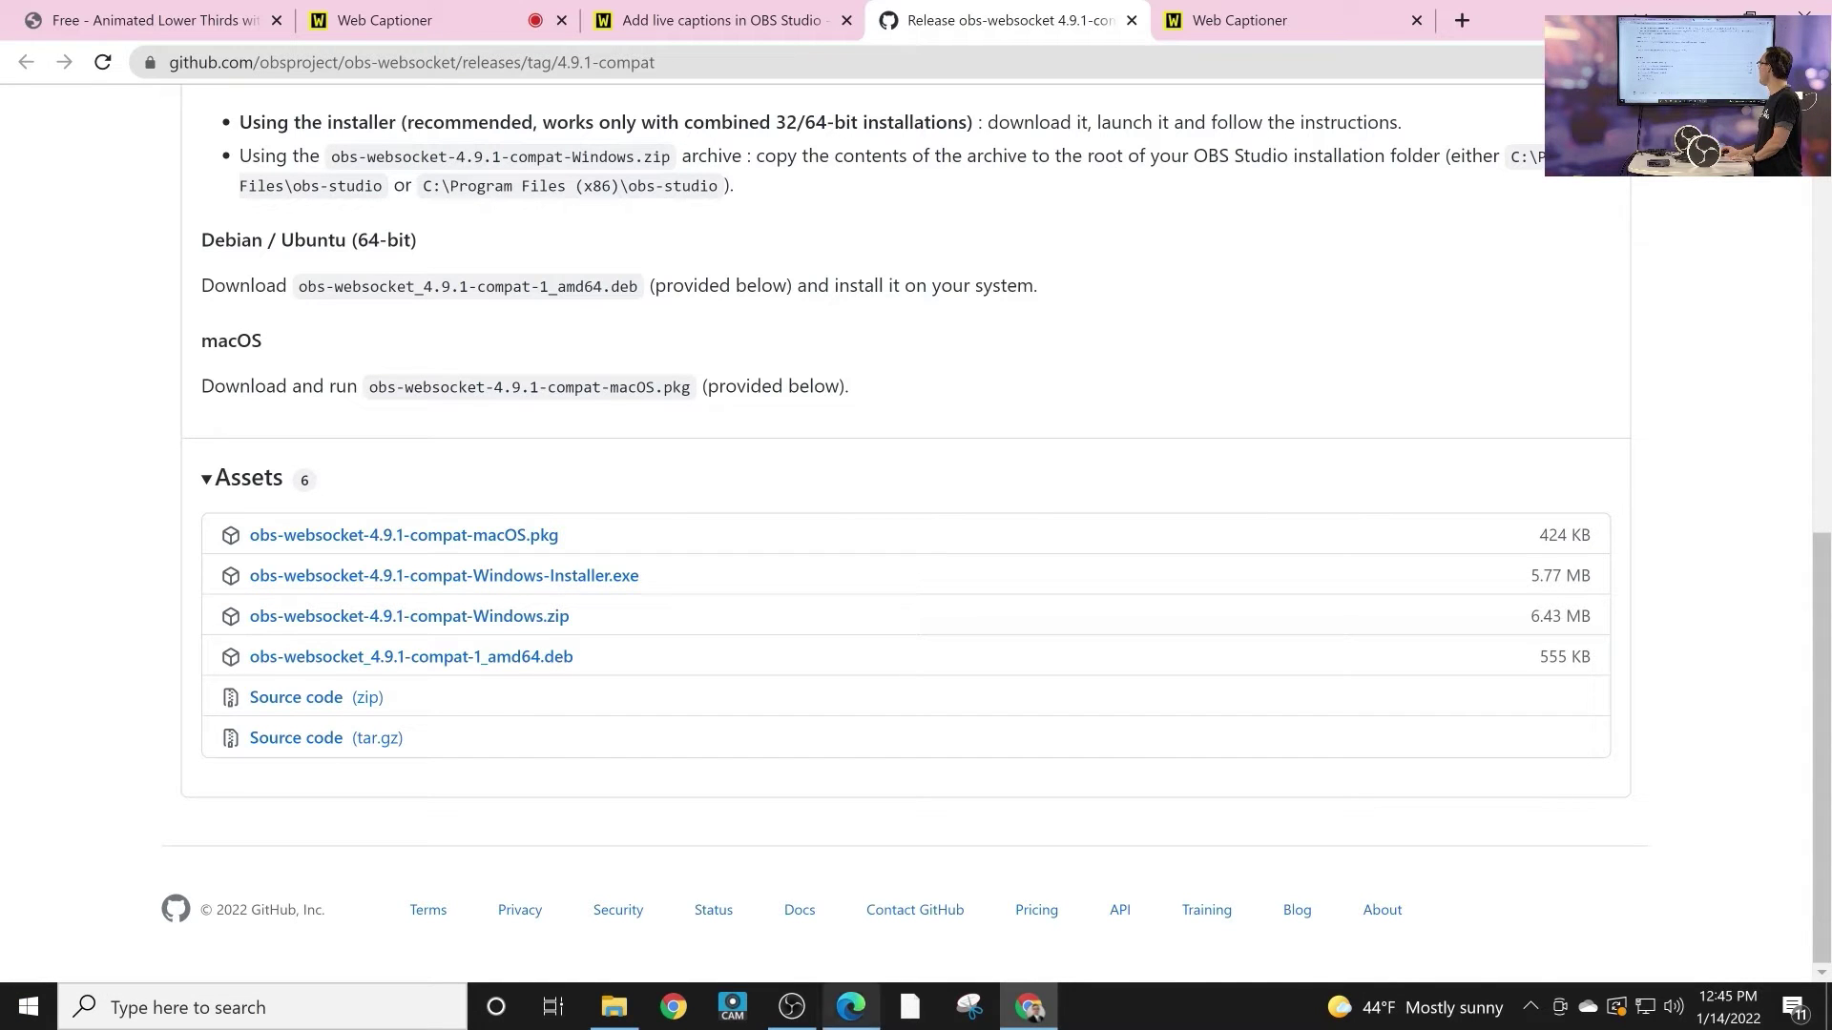
{"action": "left_click", "coordinate": [791, 1006]}
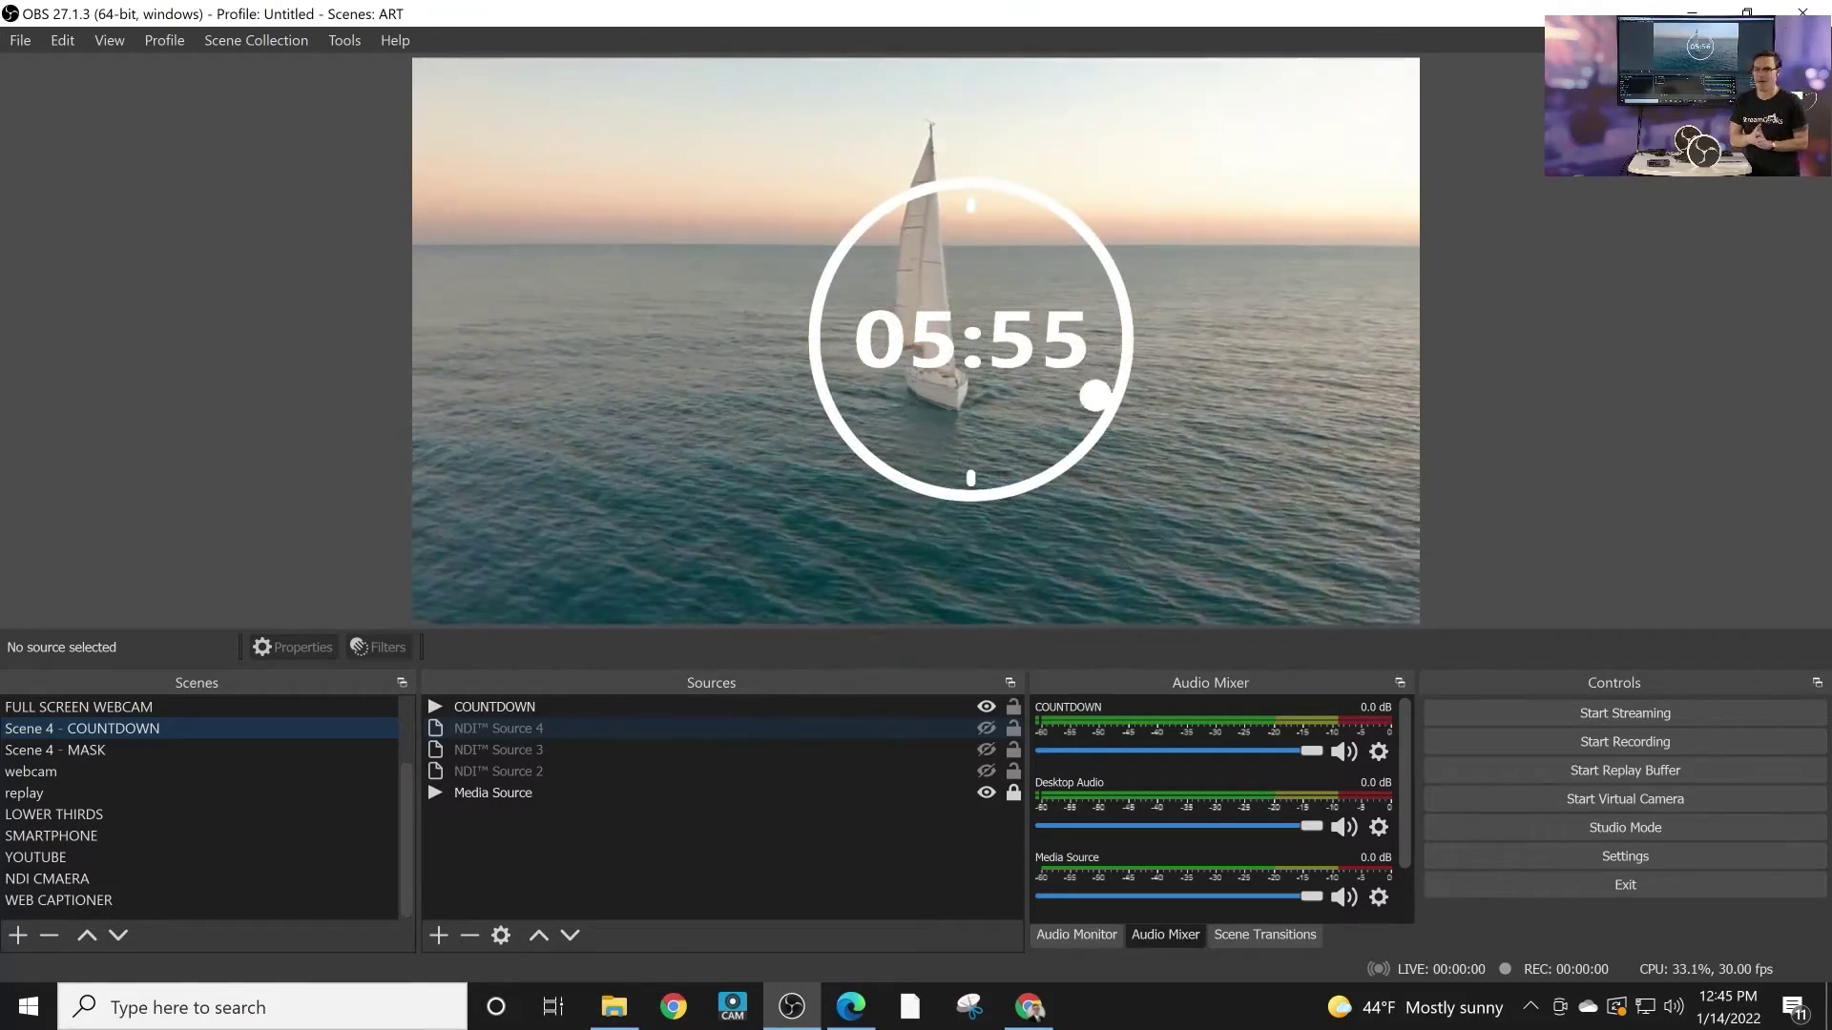
Step: Replace the WebSockets server password in OBS, keeping port 4444
{"action": "key", "text": "alt+t"}
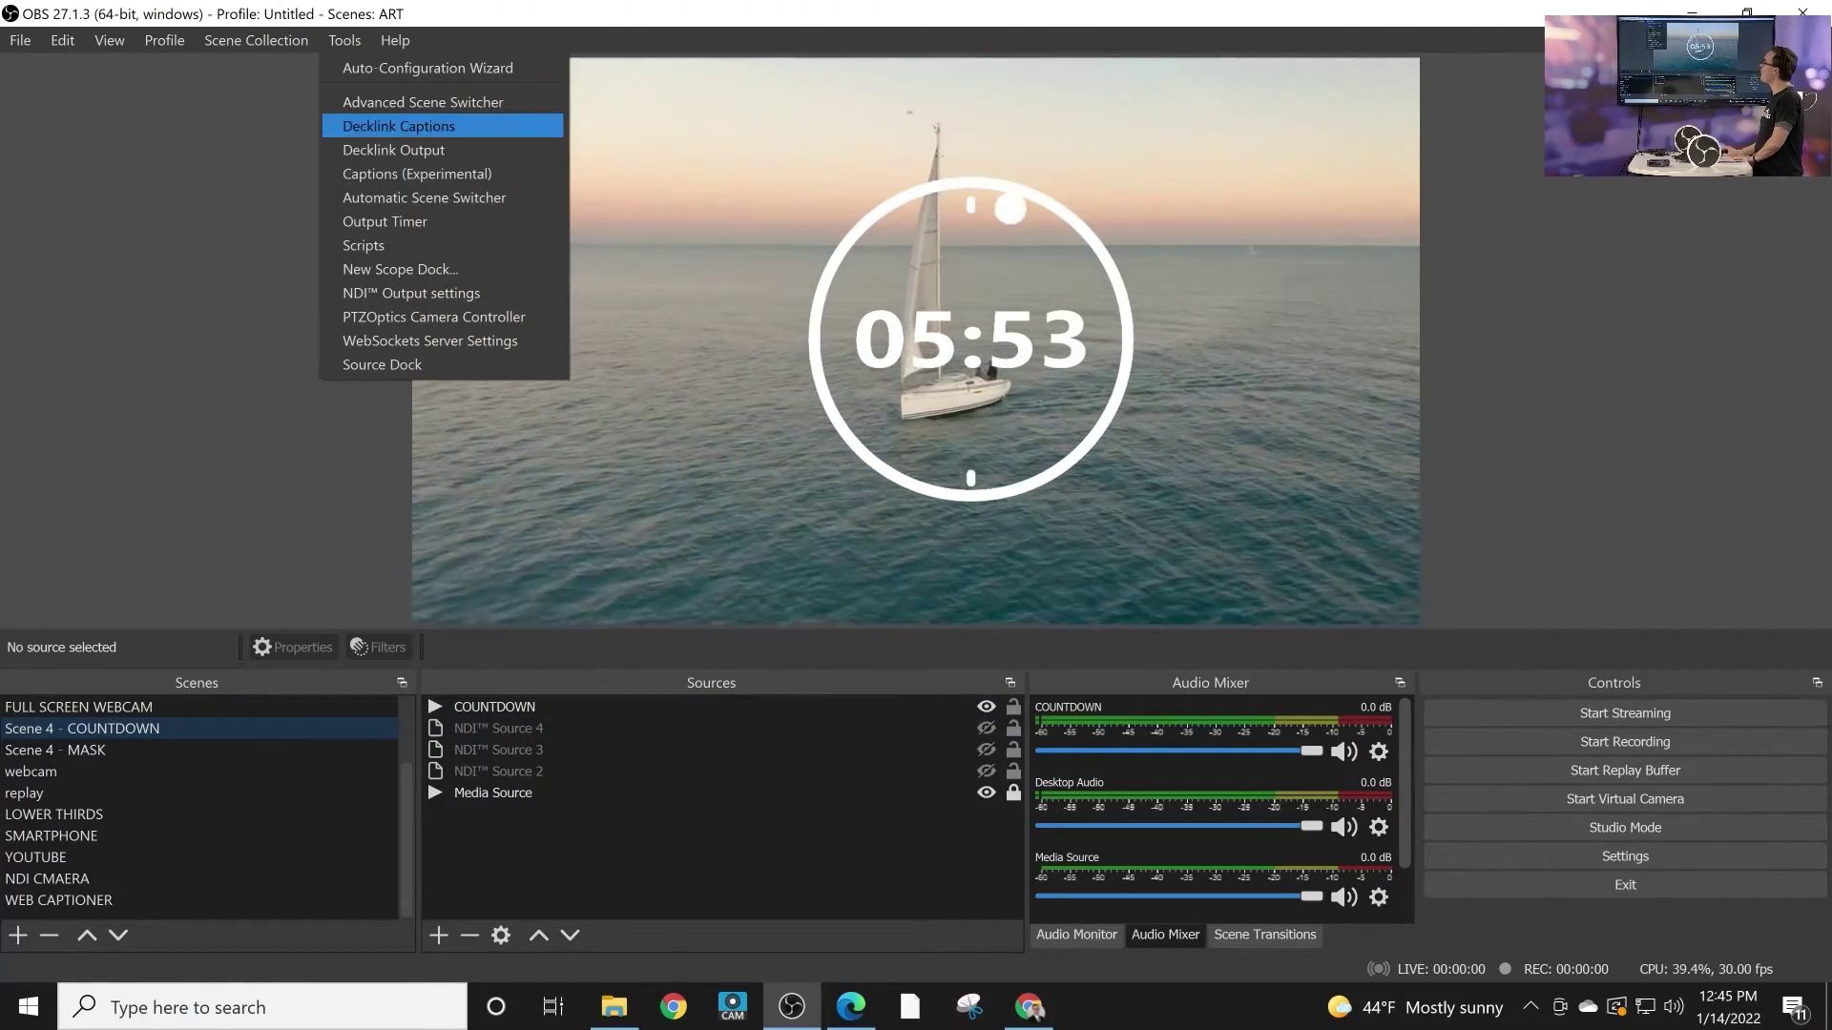
{"action": "key", "text": "Down"}
{"action": "key", "text": "Down"}
{"action": "key", "text": "Down"}
{"action": "key", "text": "Down"}
{"action": "key", "text": "Down"}
{"action": "key", "text": "Down"}
{"action": "key", "text": "Down"}
{"action": "key", "text": "Down"}
{"action": "key", "text": "Down"}
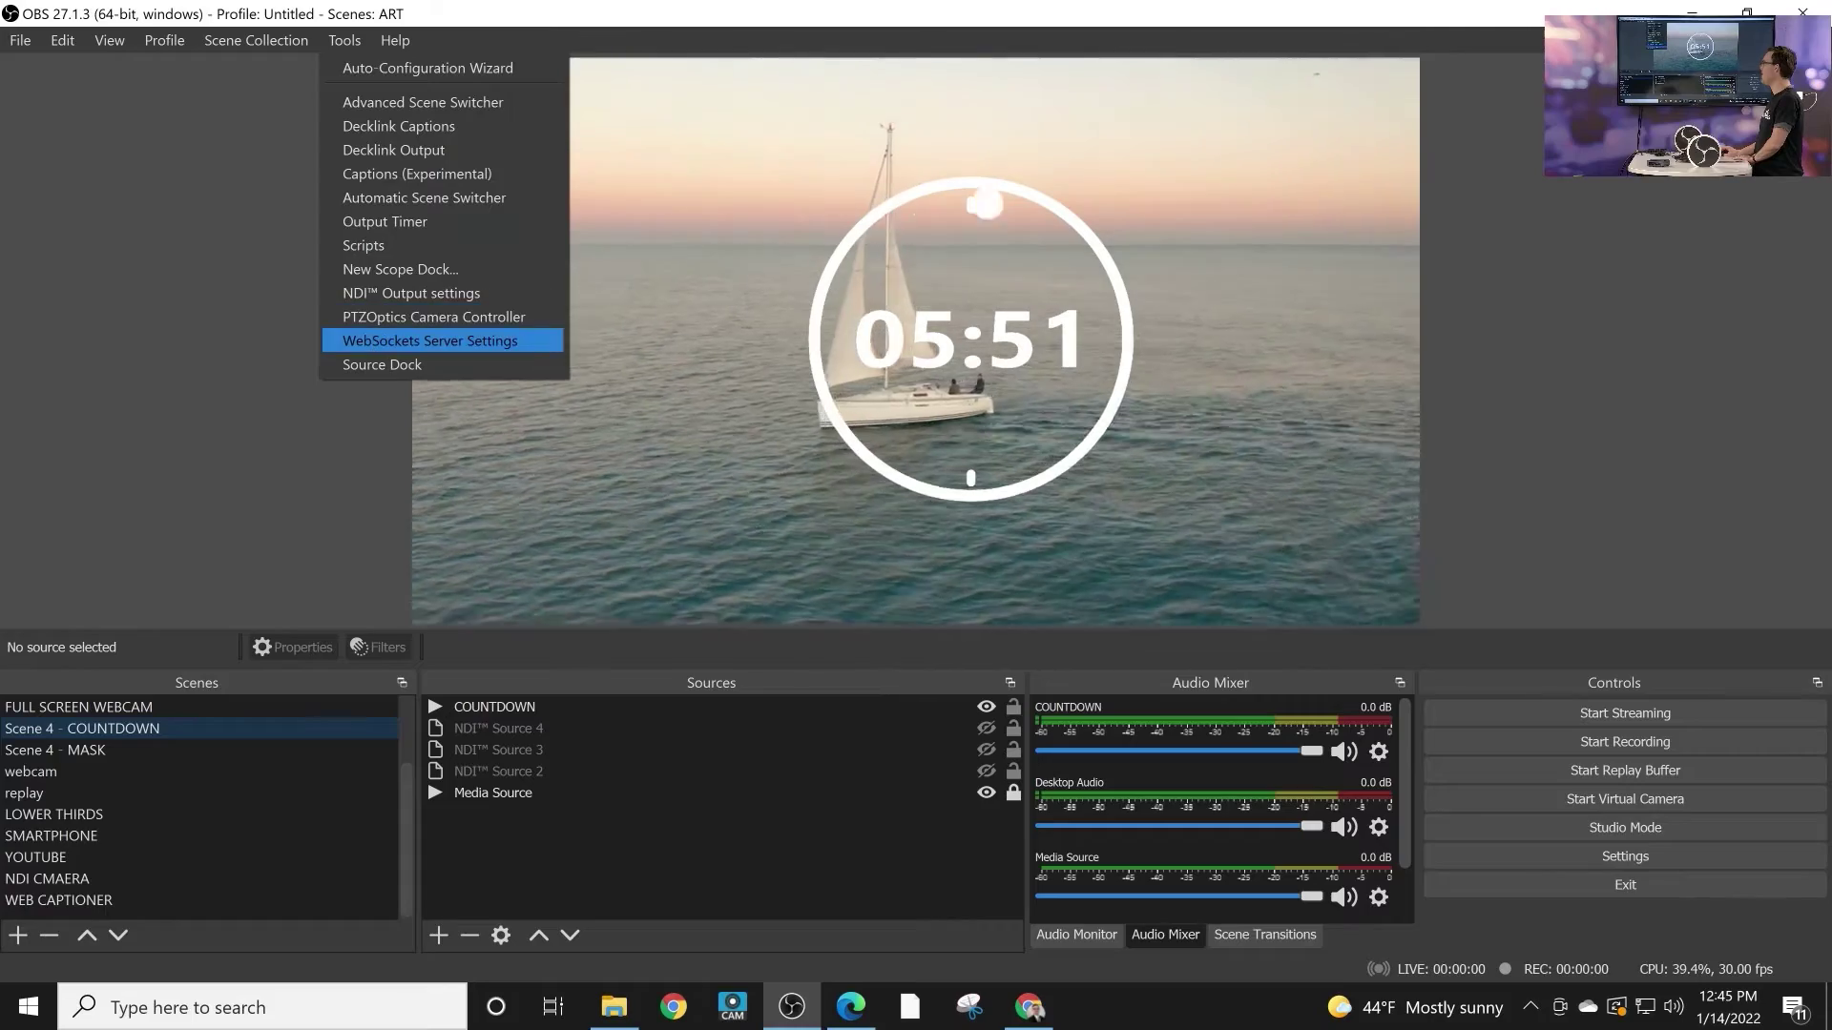
{"action": "key", "text": "Return"}
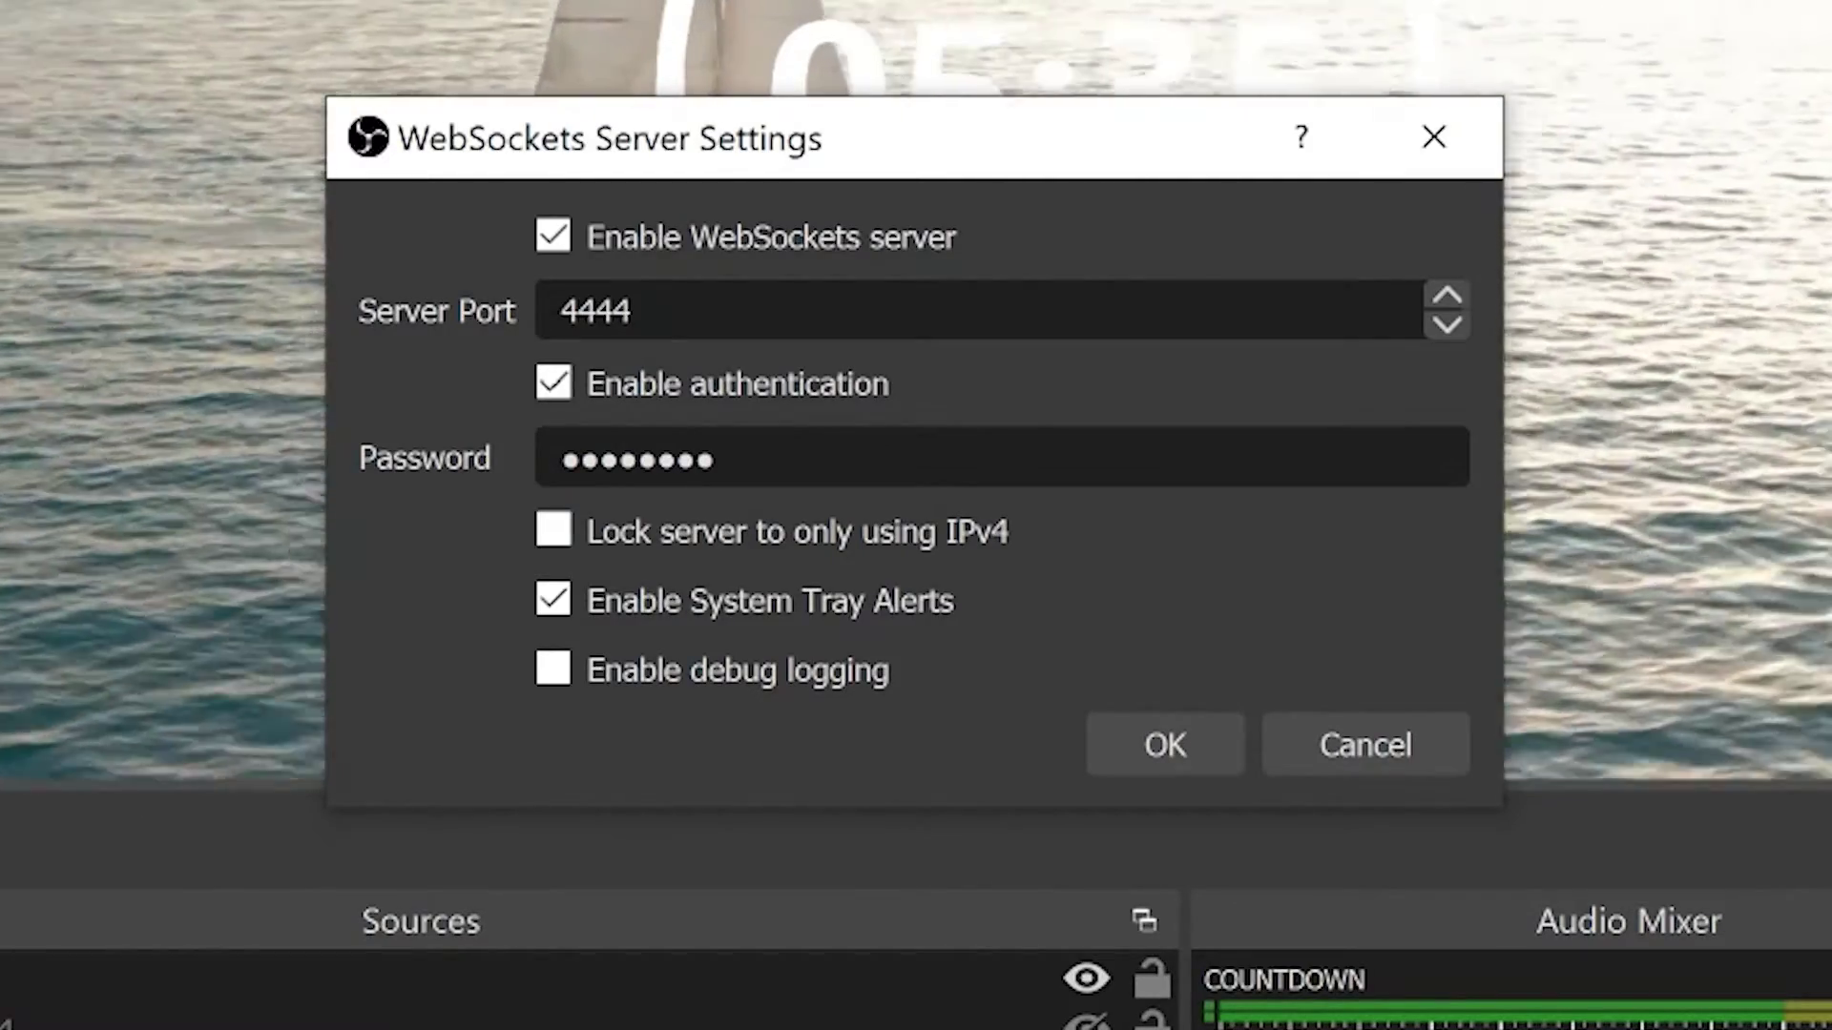
{"action": "key", "text": "Tab"}
{"action": "type", "text": "abc"}
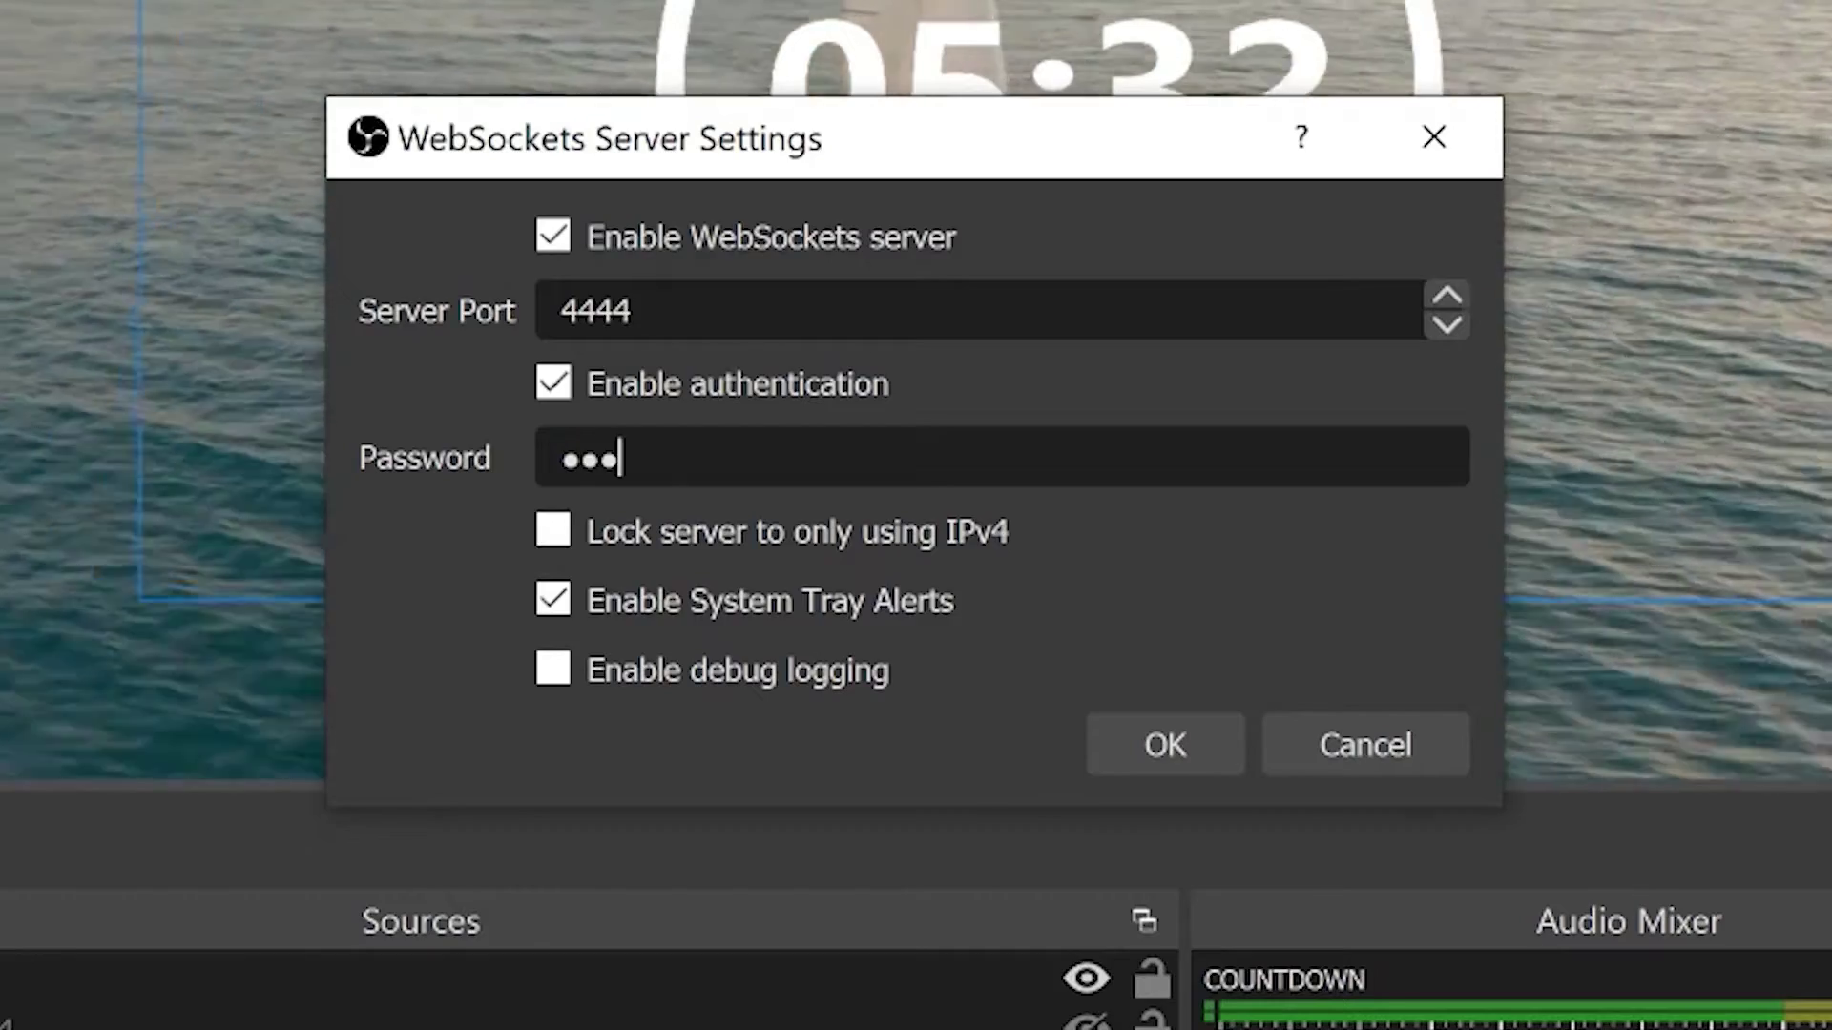
{"action": "key", "text": "Return"}
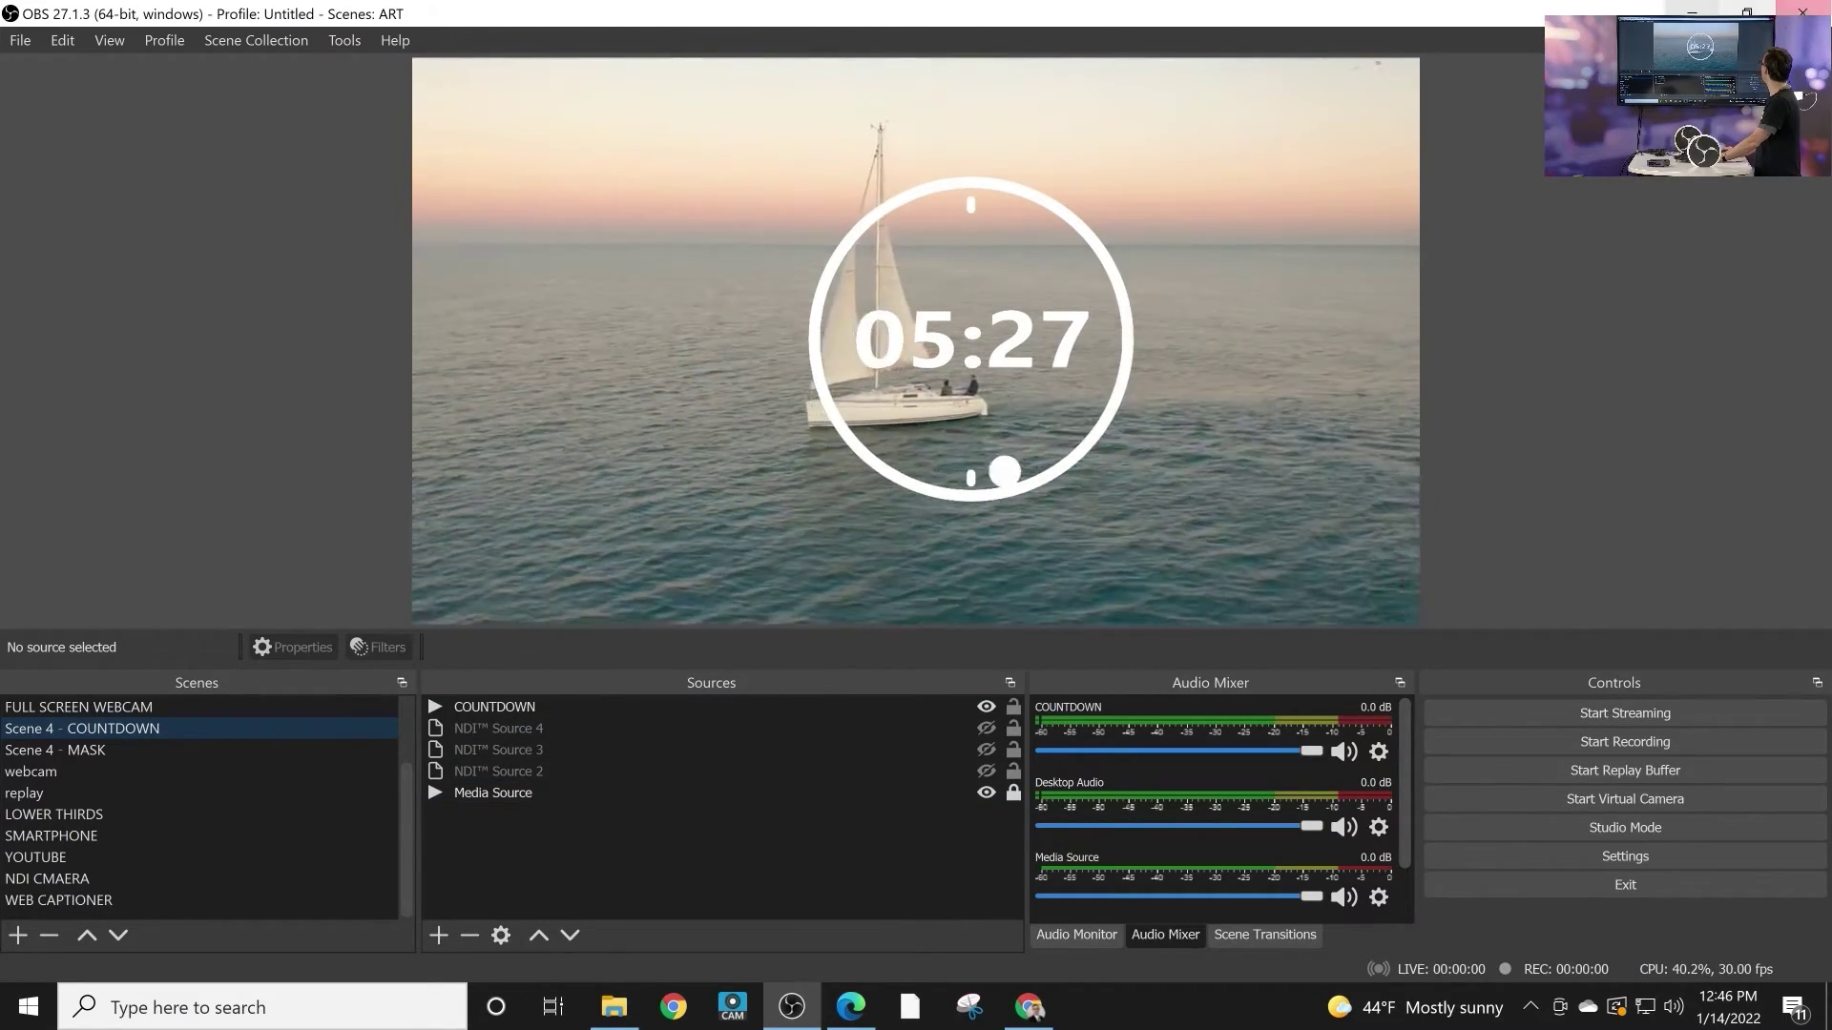
Step: Reopen the WebSockets server settings to verify them, then return to the browser
{"action": "left_click", "coordinate": [345, 40]}
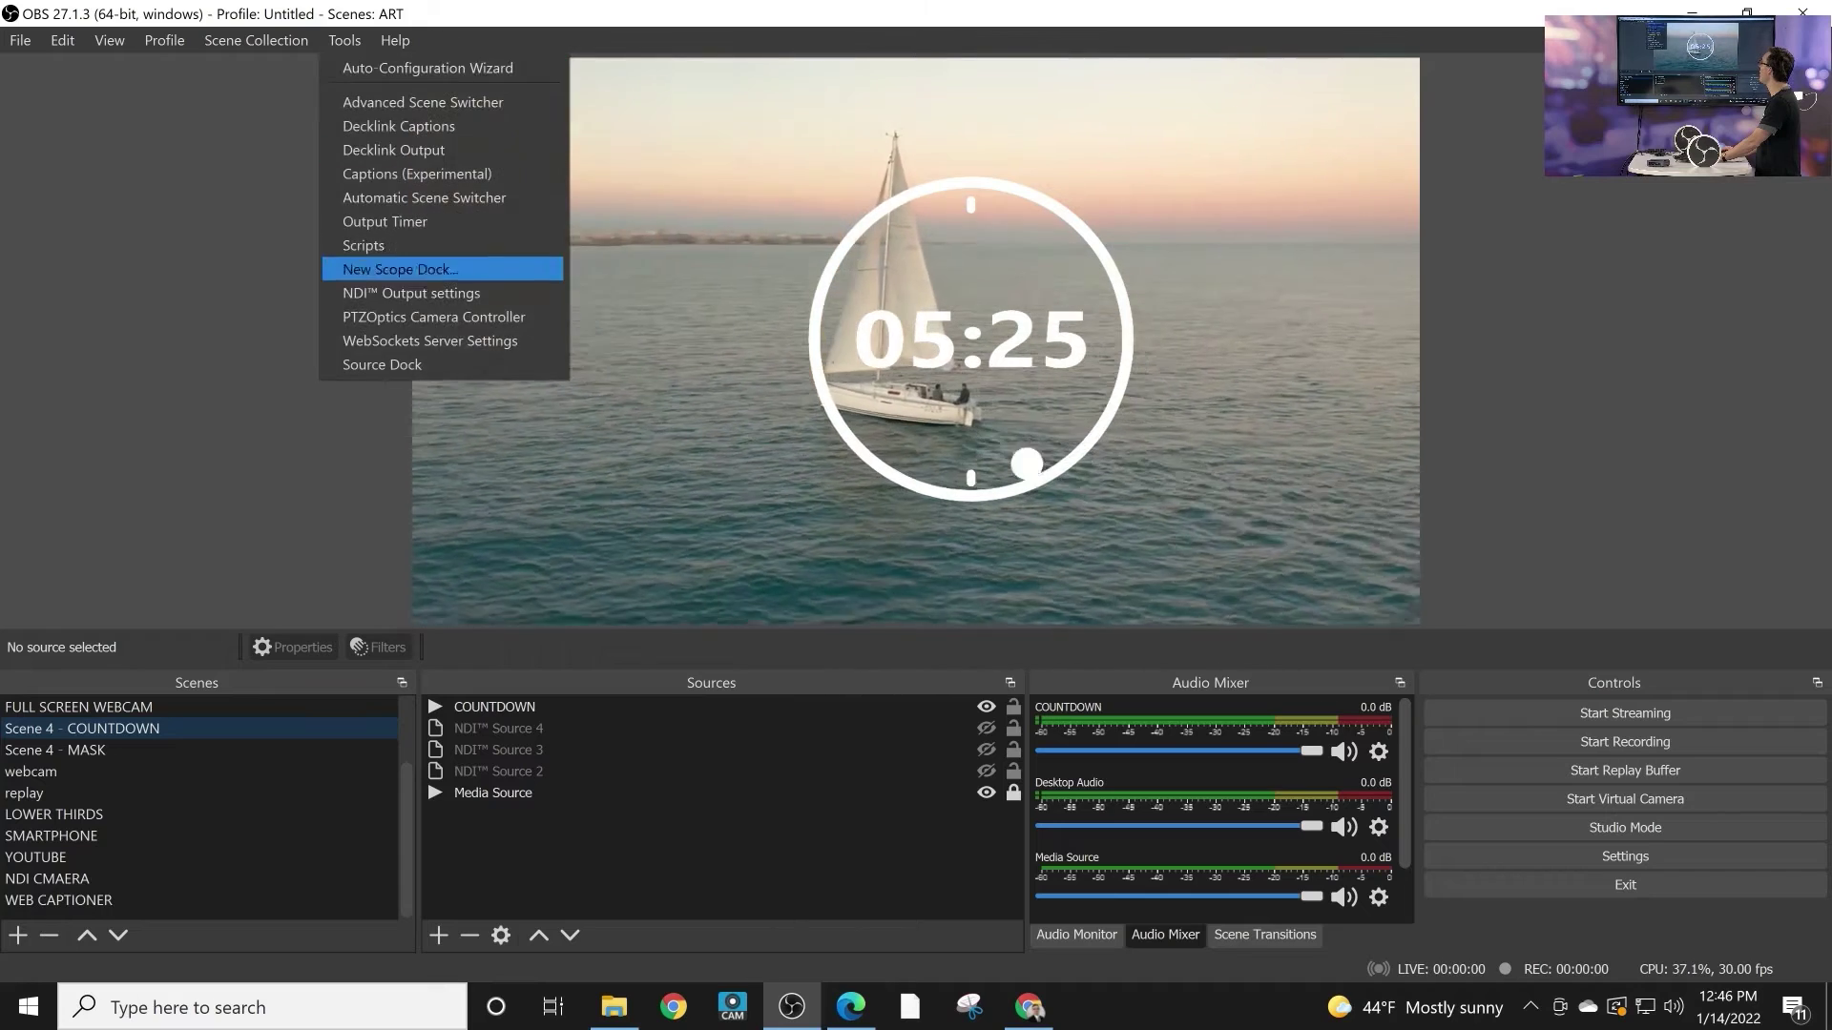
{"action": "left_click", "coordinate": [429, 341]}
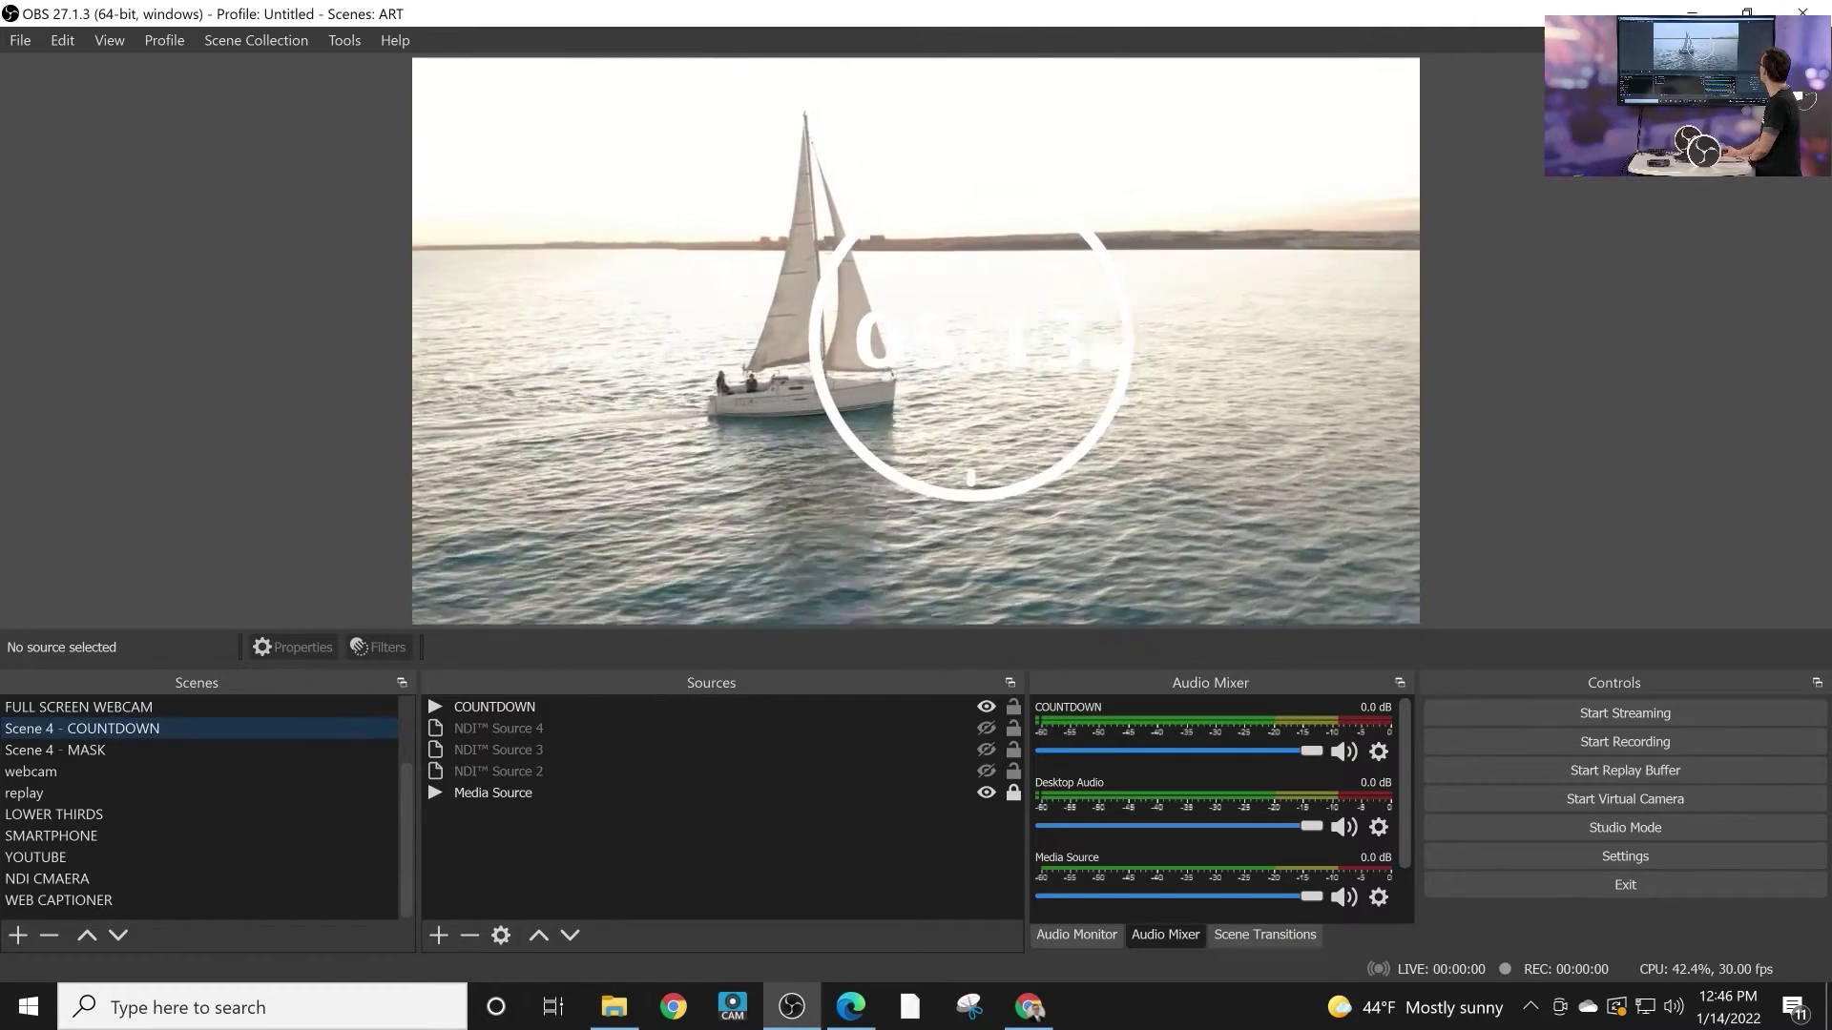
{"action": "key", "text": "alt+Tab"}
Step: Go to the live captioner page and open Web Captioner's Channels settings
{"action": "key", "text": "ctrl+shift+Tab"}
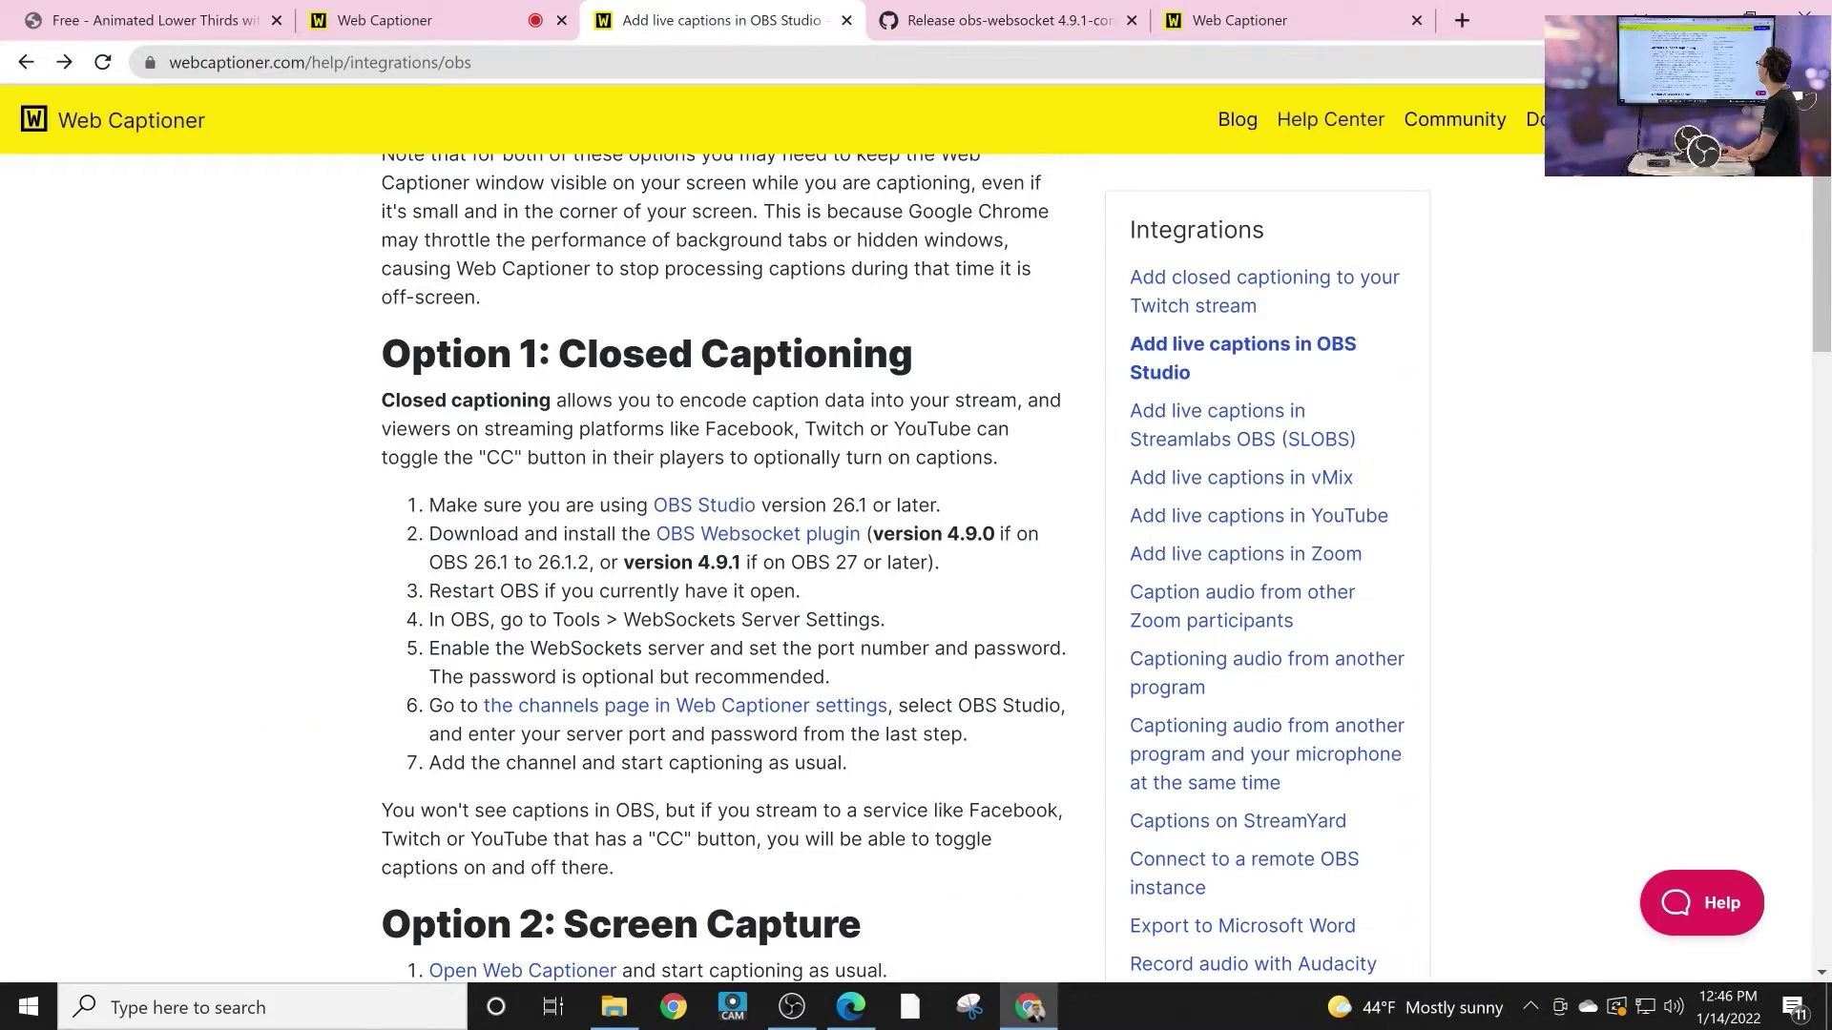
{"action": "key", "text": "ctrl+shift+Tab"}
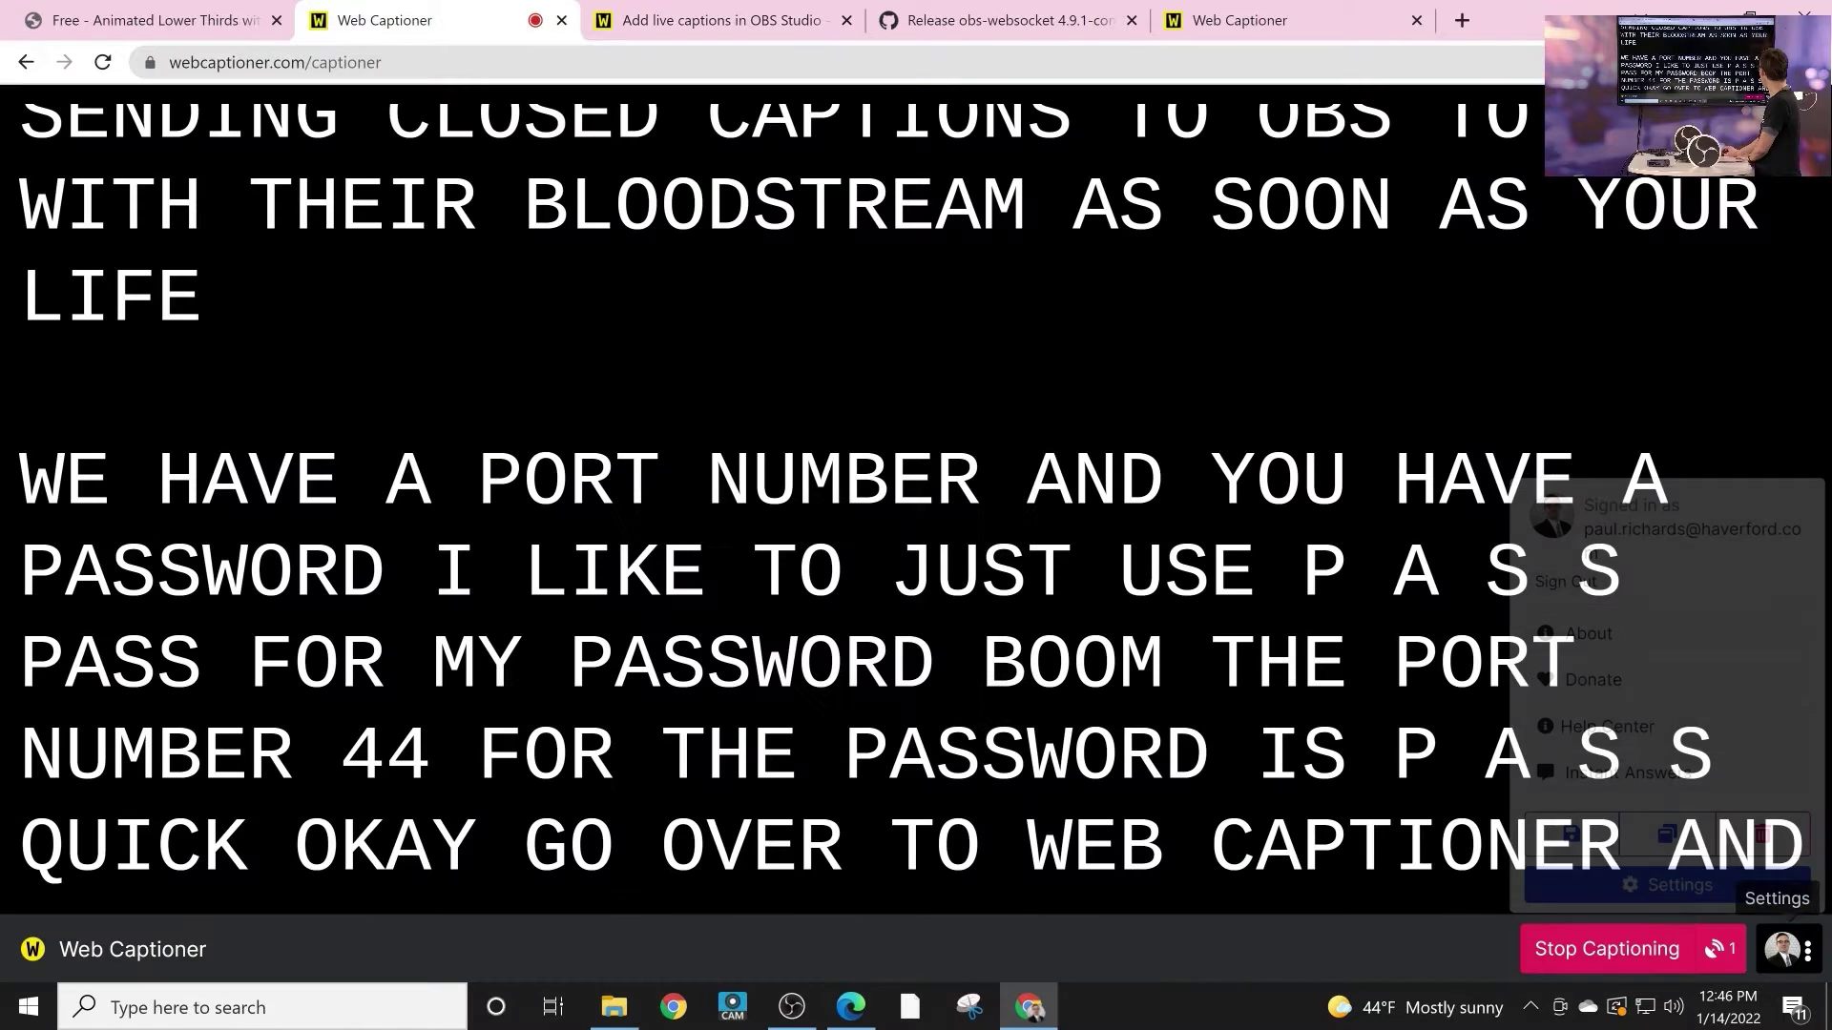
{"action": "left_click", "coordinate": [1670, 884]}
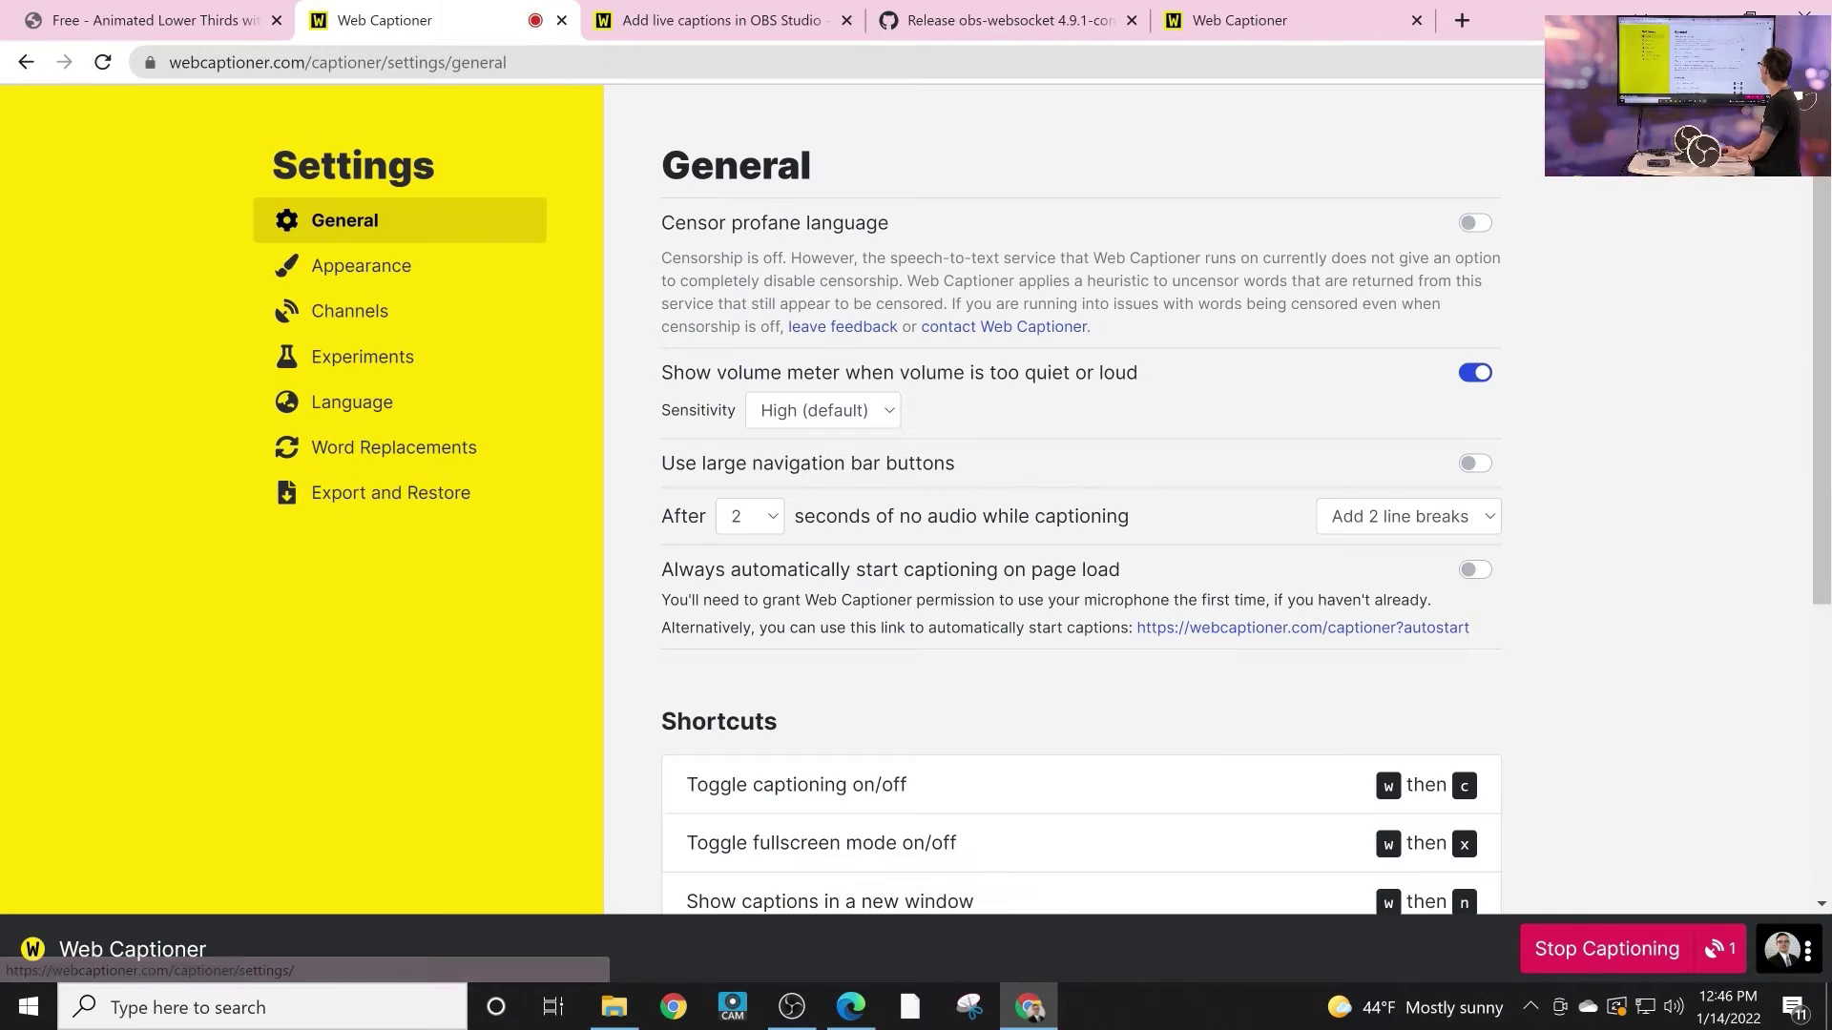
{"action": "scroll", "coordinate": [1078, 477], "scroll_direction": "down", "scroll_amount": 3}
{"action": "scroll", "coordinate": [1078, 477], "scroll_direction": "down", "scroll_amount": 1}
{"action": "scroll", "coordinate": [1078, 477], "scroll_direction": "up", "scroll_amount": 4}
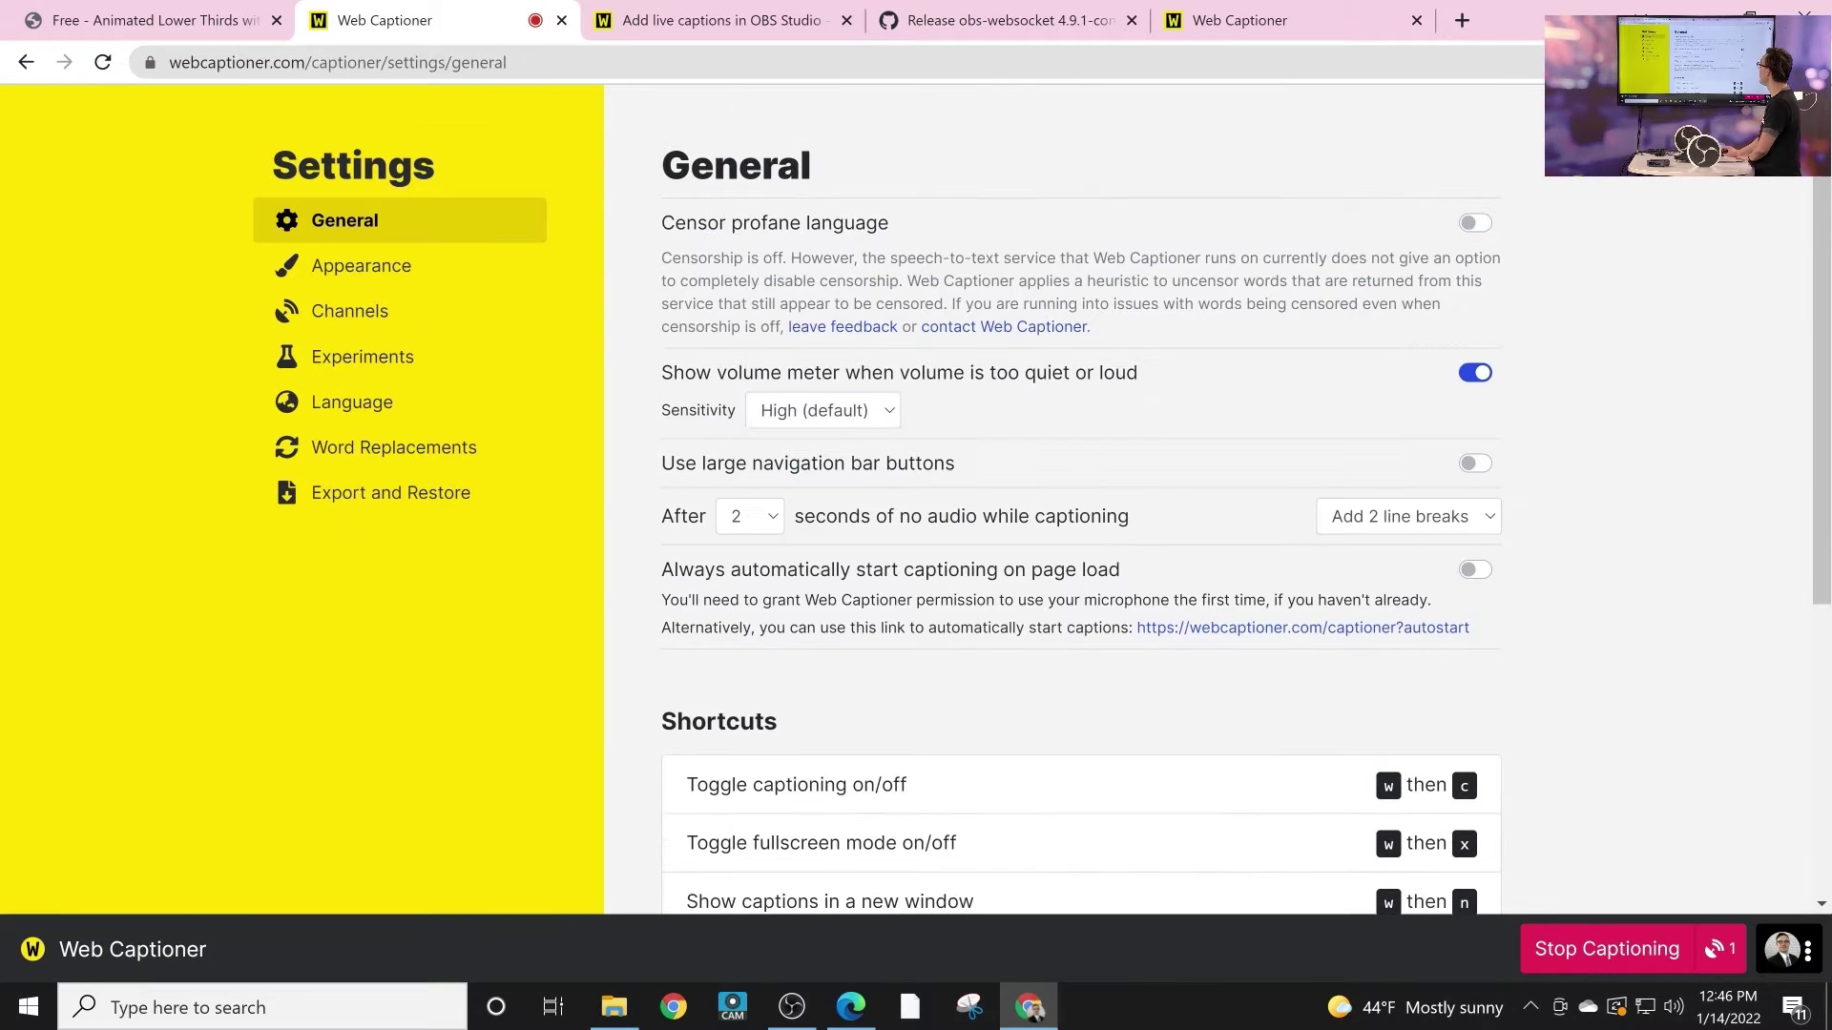
{"action": "left_click", "coordinate": [349, 311]}
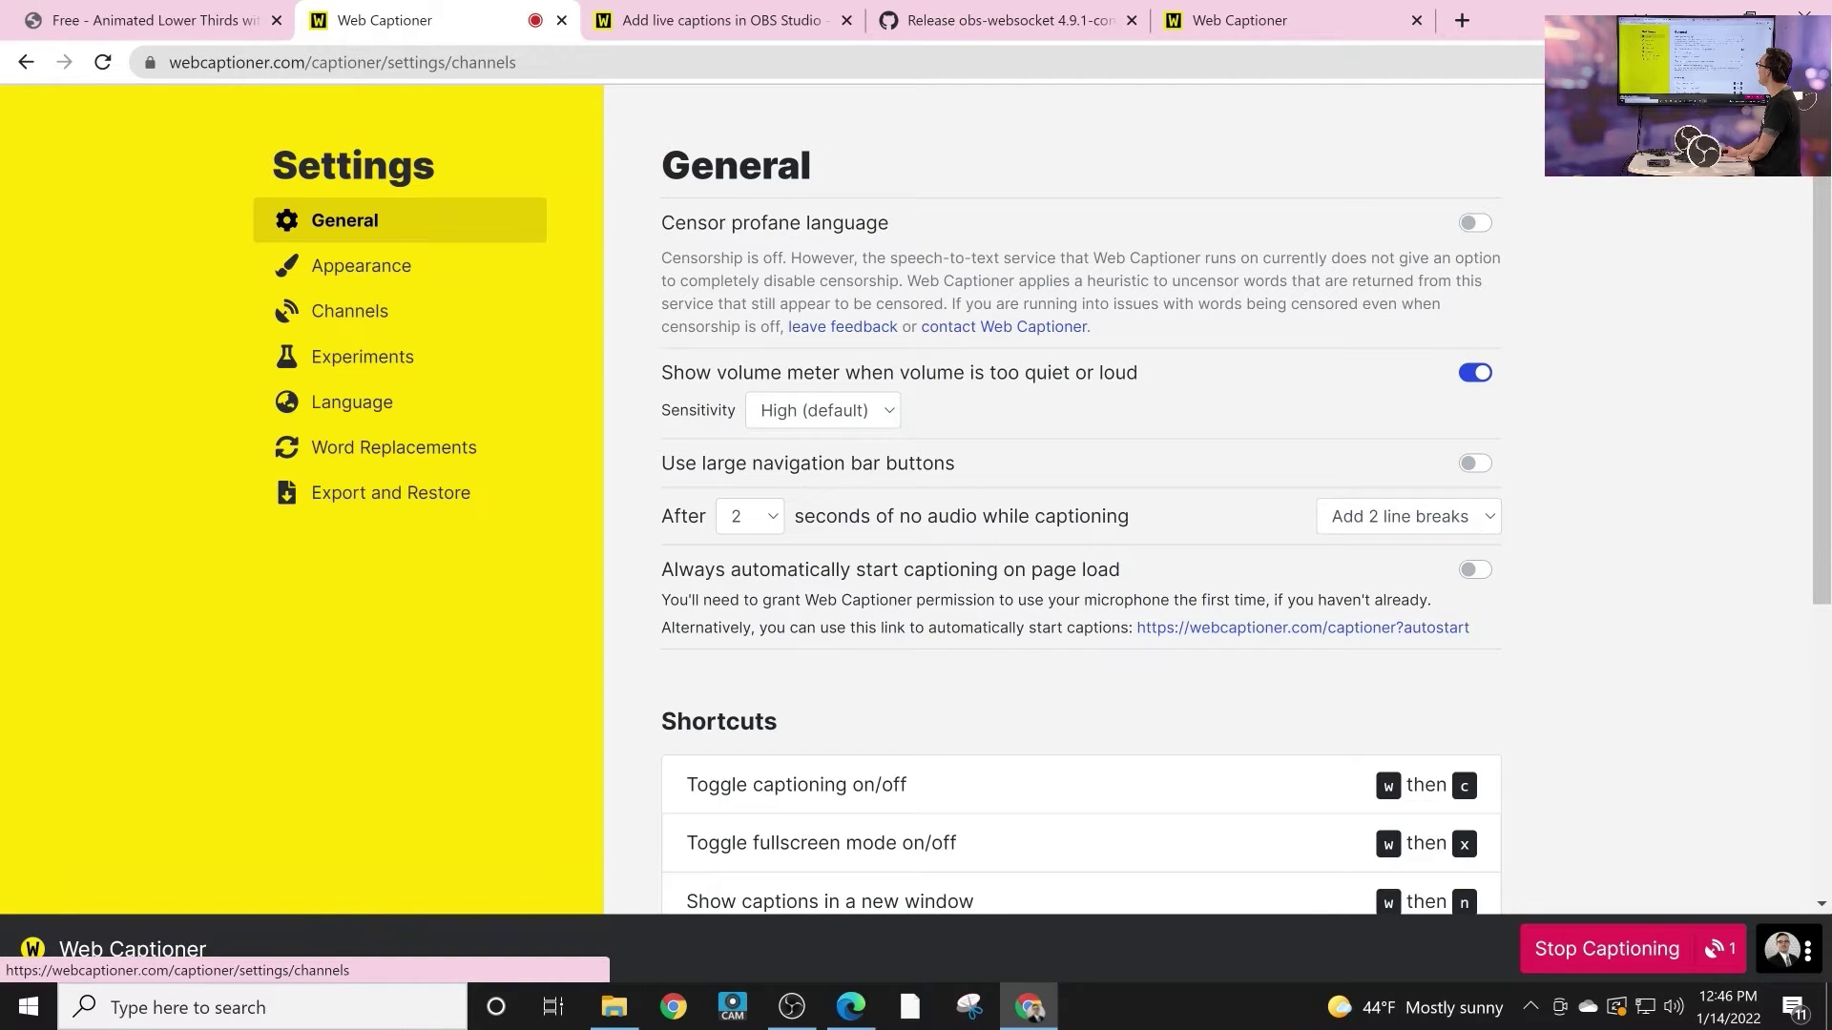
Step: Configure the OBS Studio channel with port 4444 and the WebSockets password, and update it
{"action": "left_click", "coordinate": [1322, 294]}
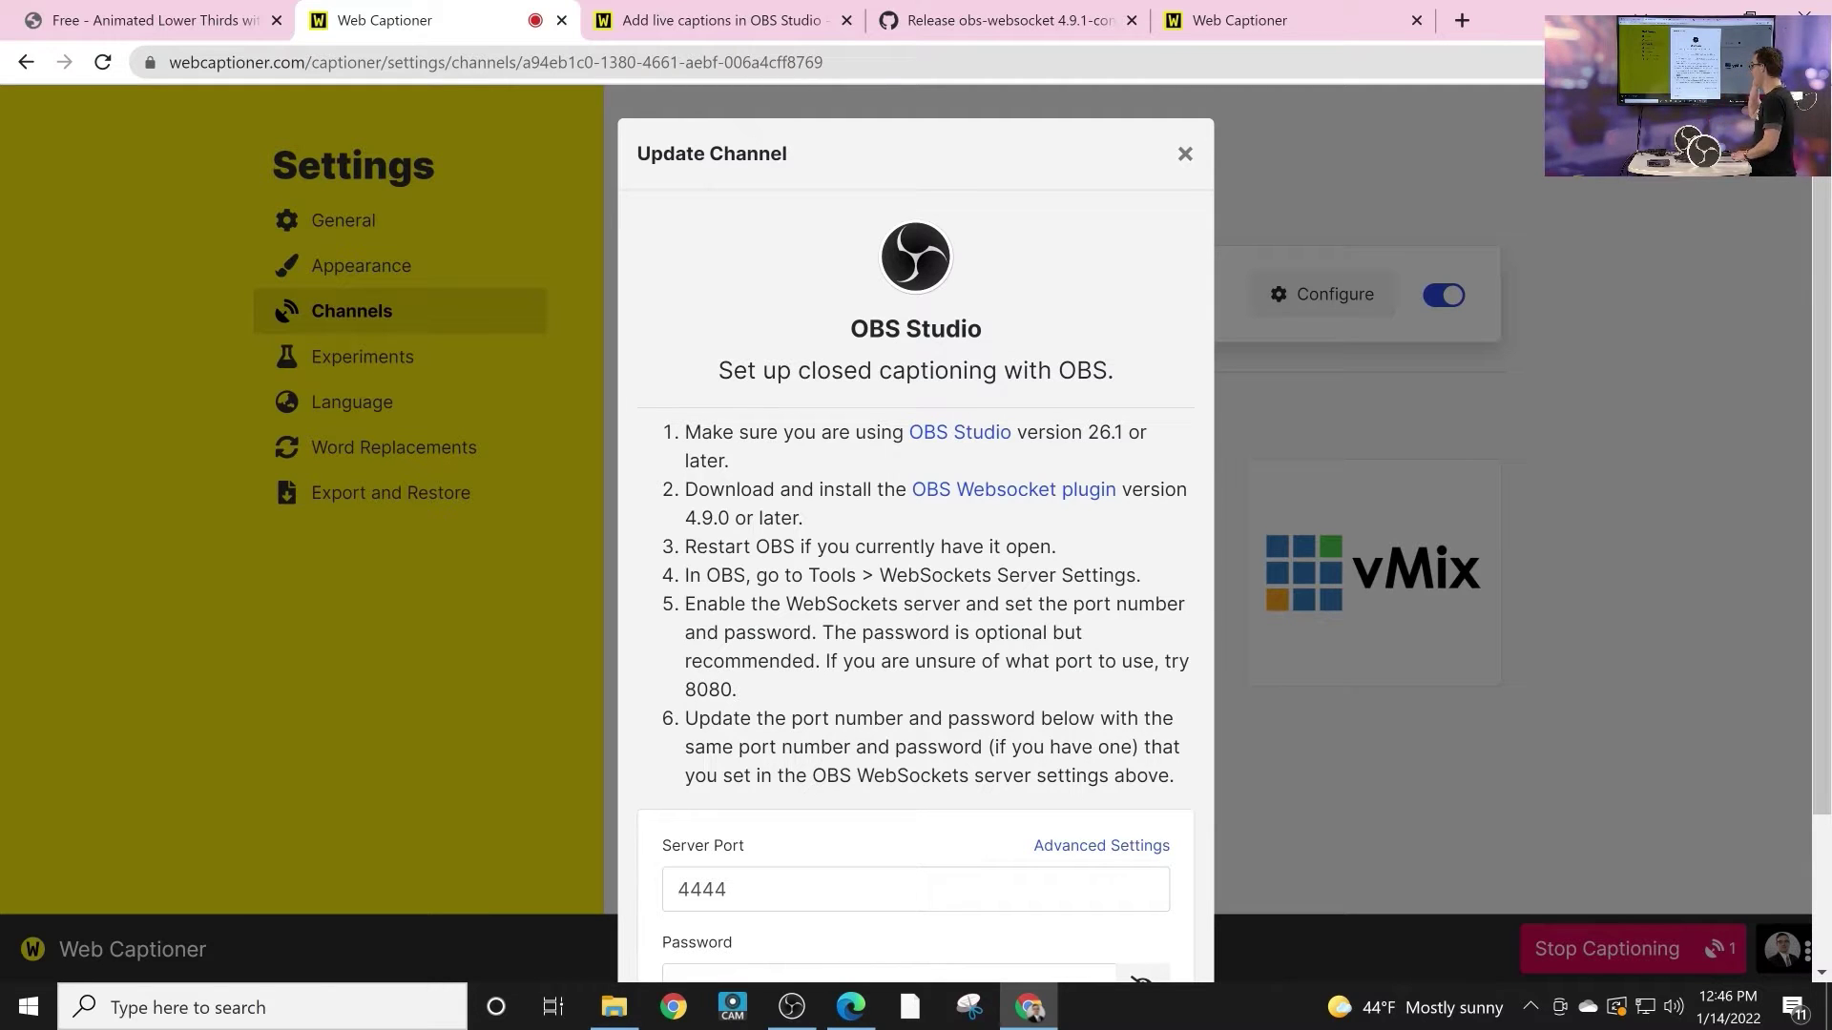
{"action": "scroll", "coordinate": [916, 525], "scroll_direction": "down", "scroll_amount": 2}
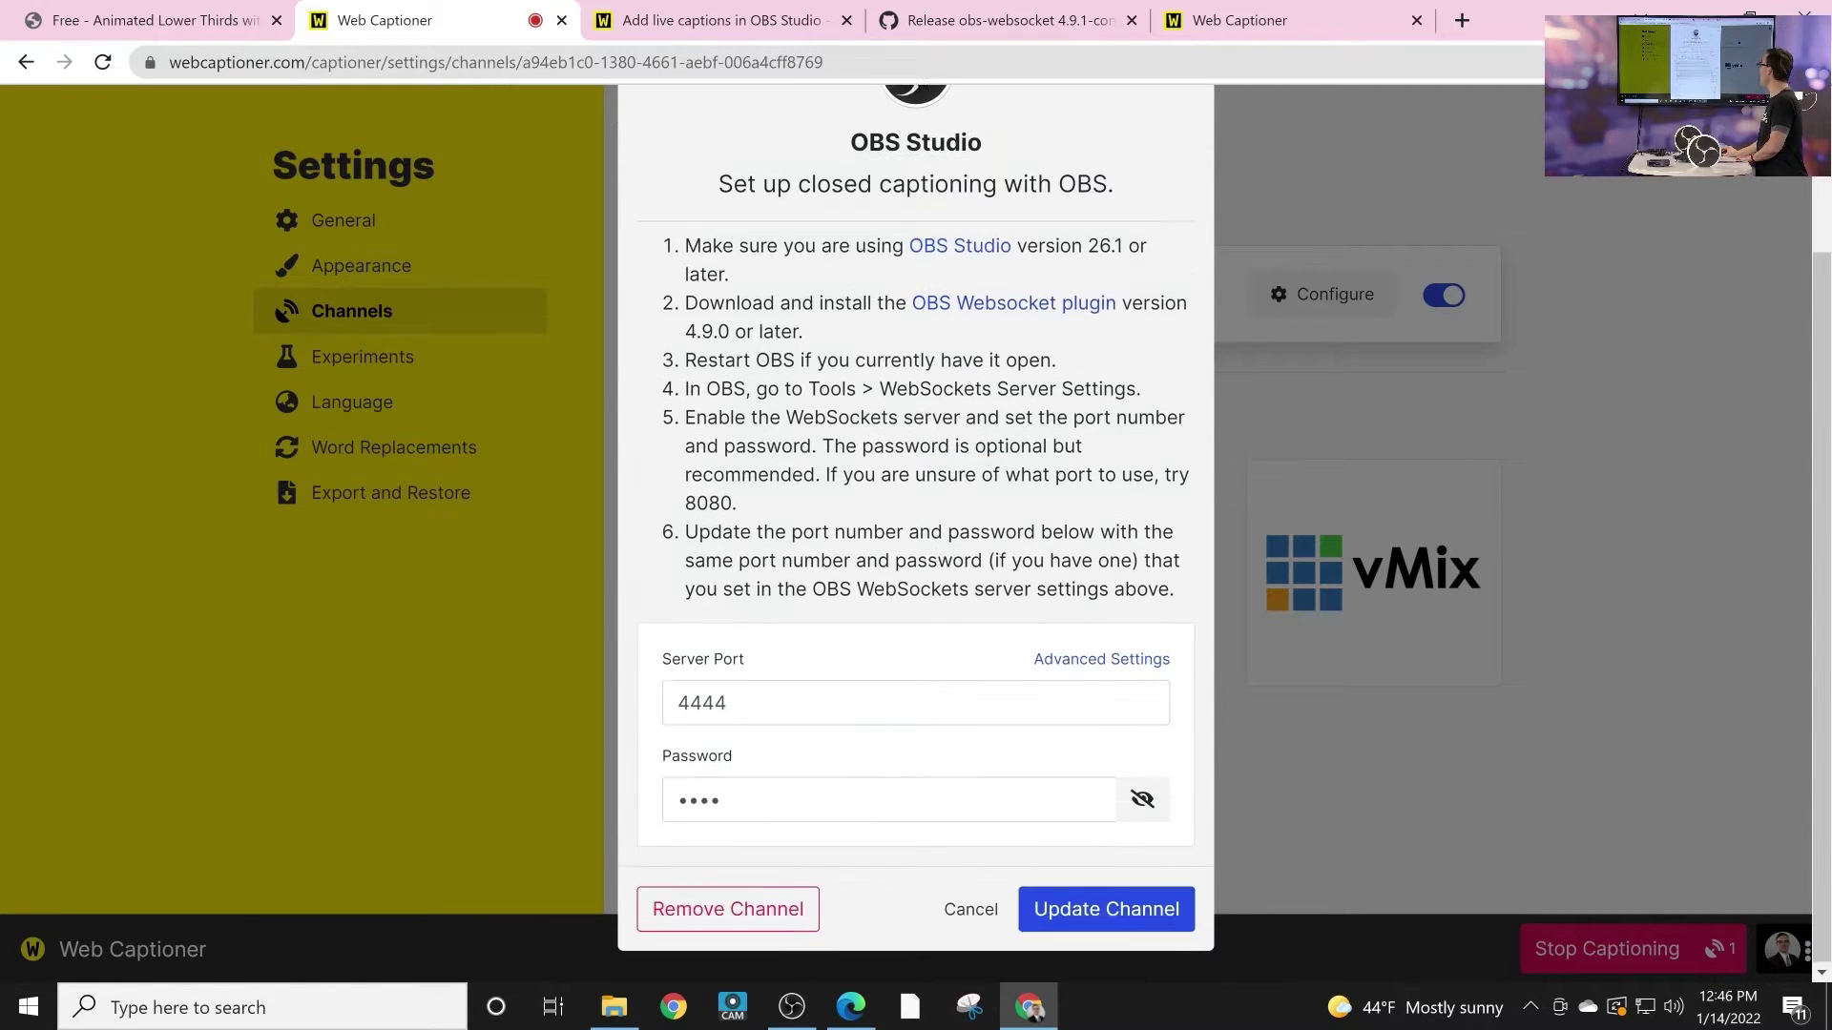
{"action": "left_click_drag", "start_coordinate": [727, 702], "coordinate": [675, 701]}
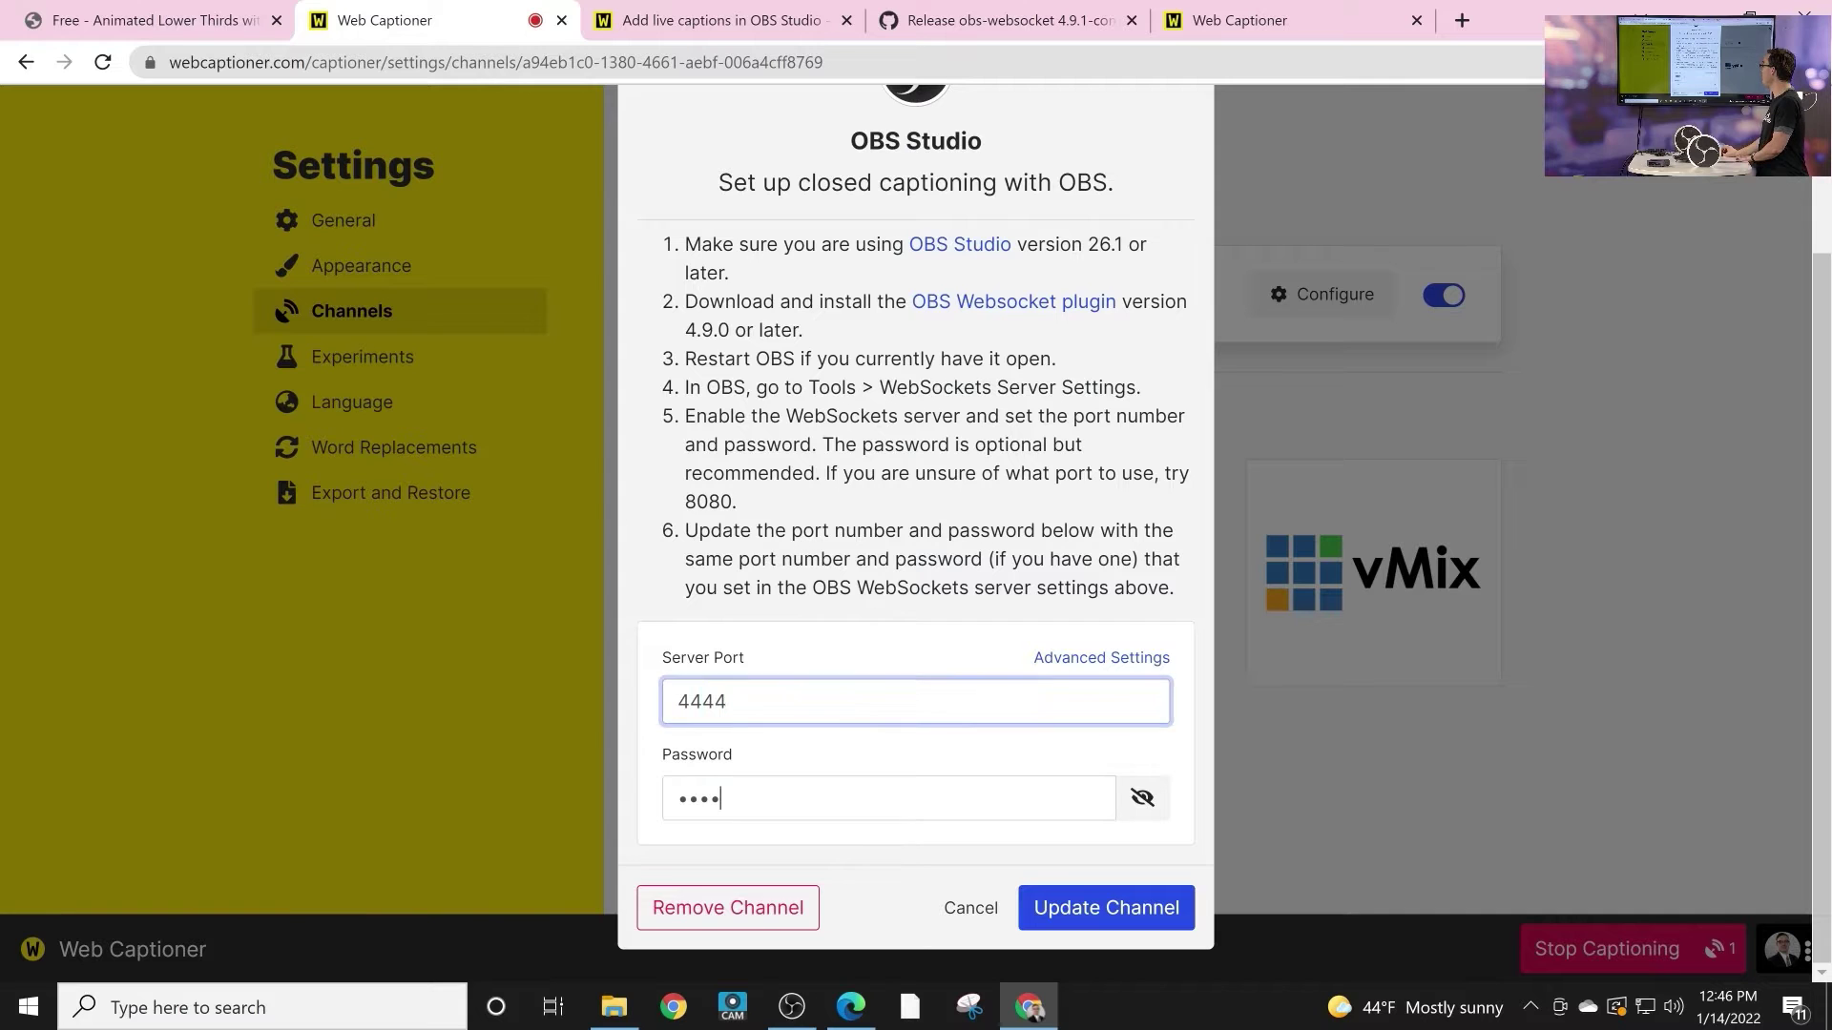
{"action": "key", "text": "ctrl+a"}
{"action": "left_click", "coordinate": [1107, 907]}
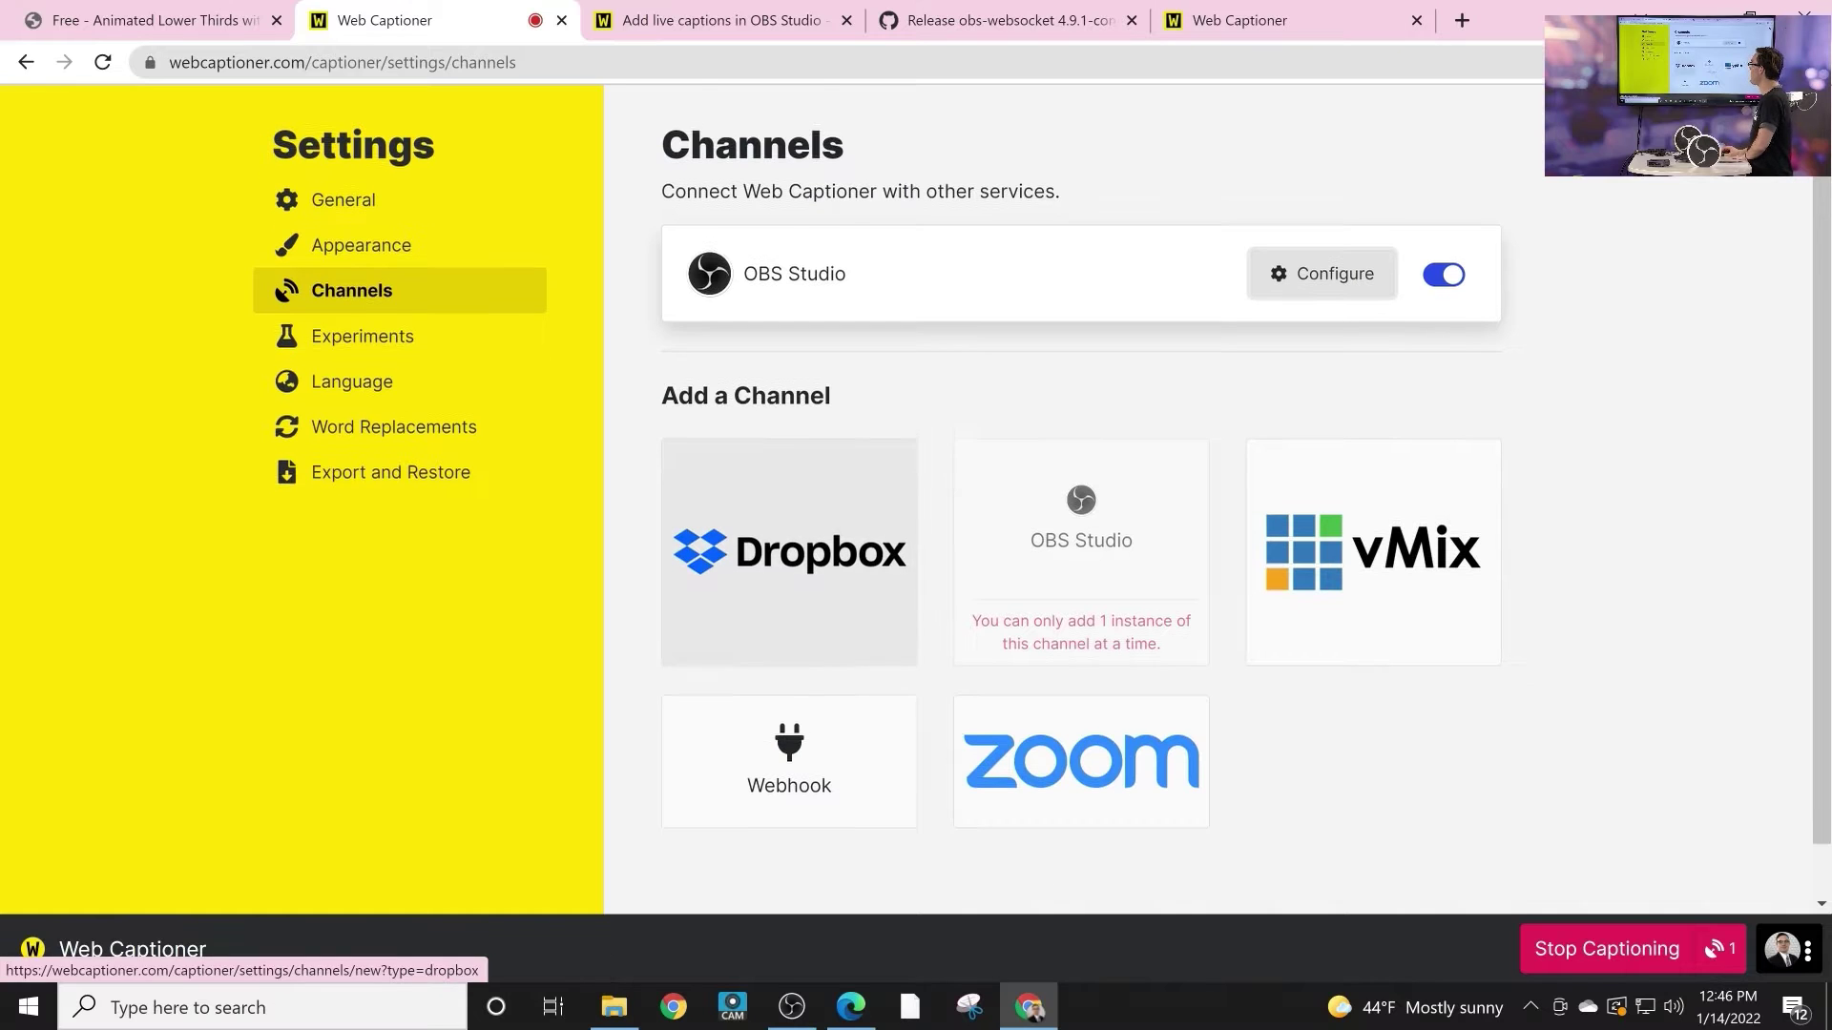
{"action": "scroll", "coordinate": [788, 572], "scroll_direction": "down", "scroll_amount": 2}
Step: Set the caption background colour to bright green RGB (166, 255, 0) in Appearance settings
{"action": "scroll", "coordinate": [788, 573], "scroll_direction": "up", "scroll_amount": 2}
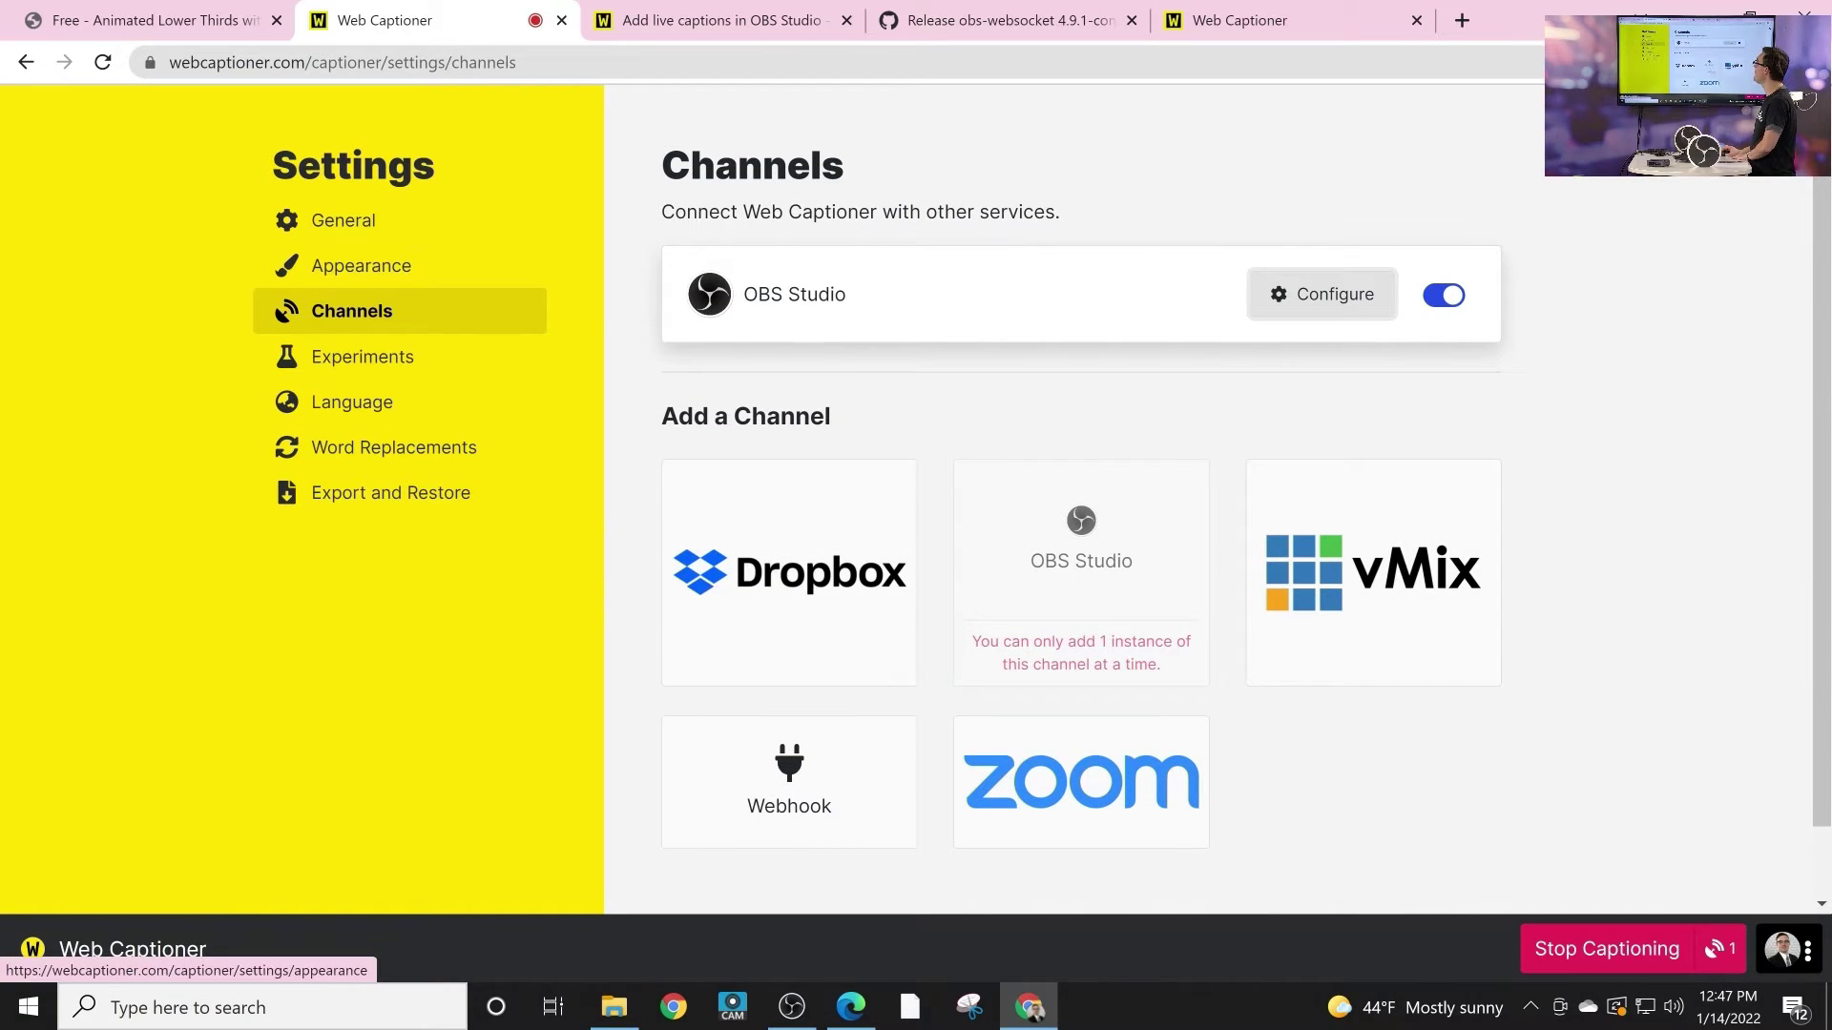
{"action": "left_click", "coordinate": [361, 265]}
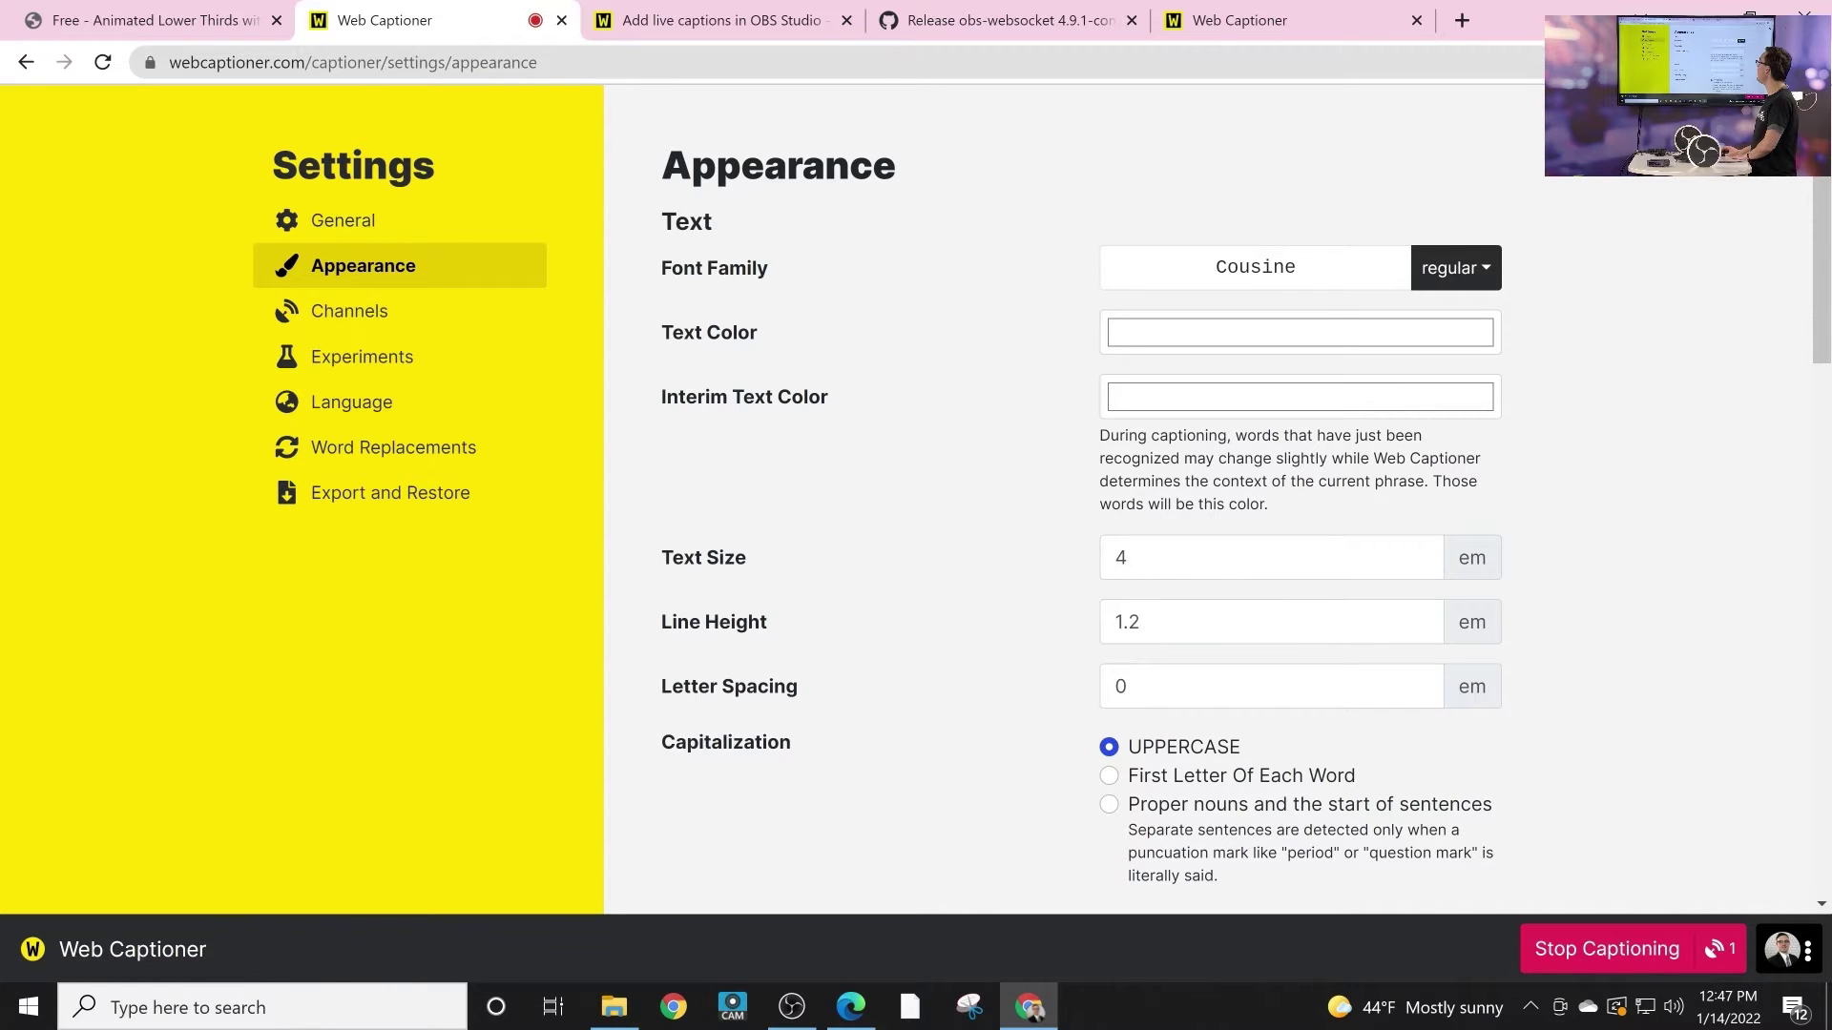
{"action": "scroll", "coordinate": [1049, 496], "scroll_direction": "down", "scroll_amount": 6}
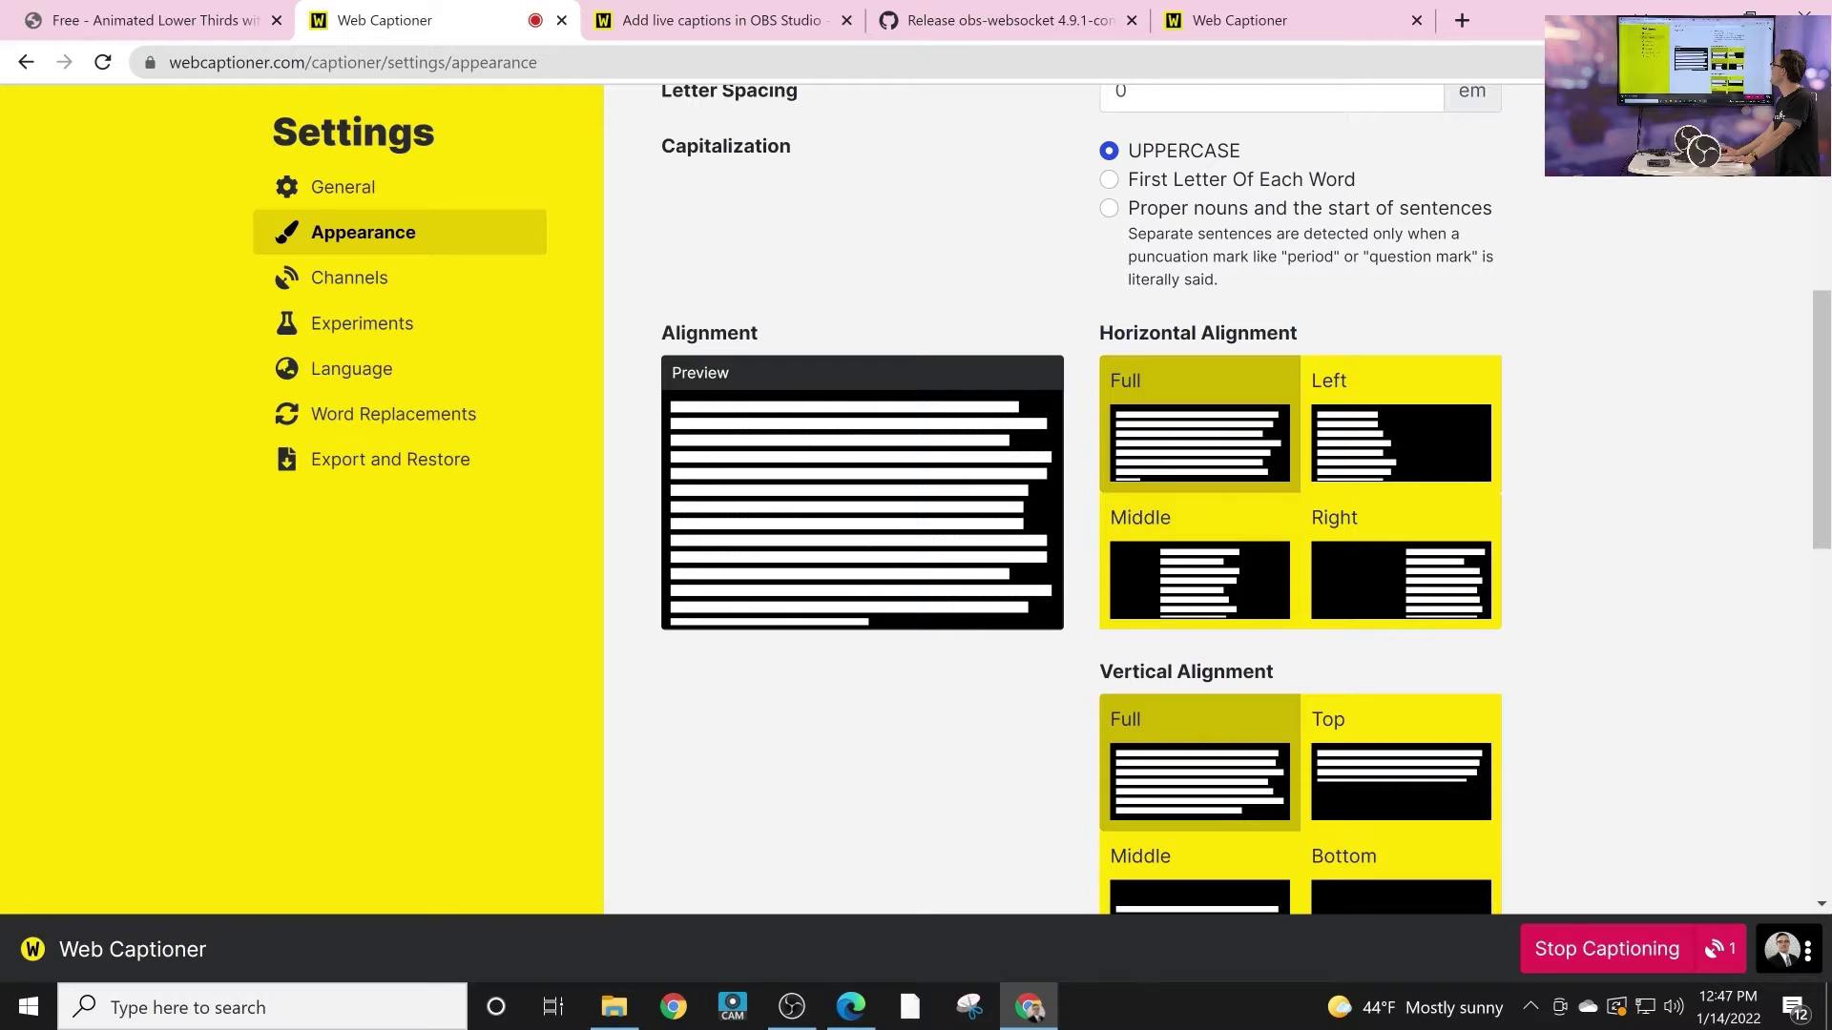
{"action": "scroll", "coordinate": [1049, 497], "scroll_direction": "down", "scroll_amount": 8}
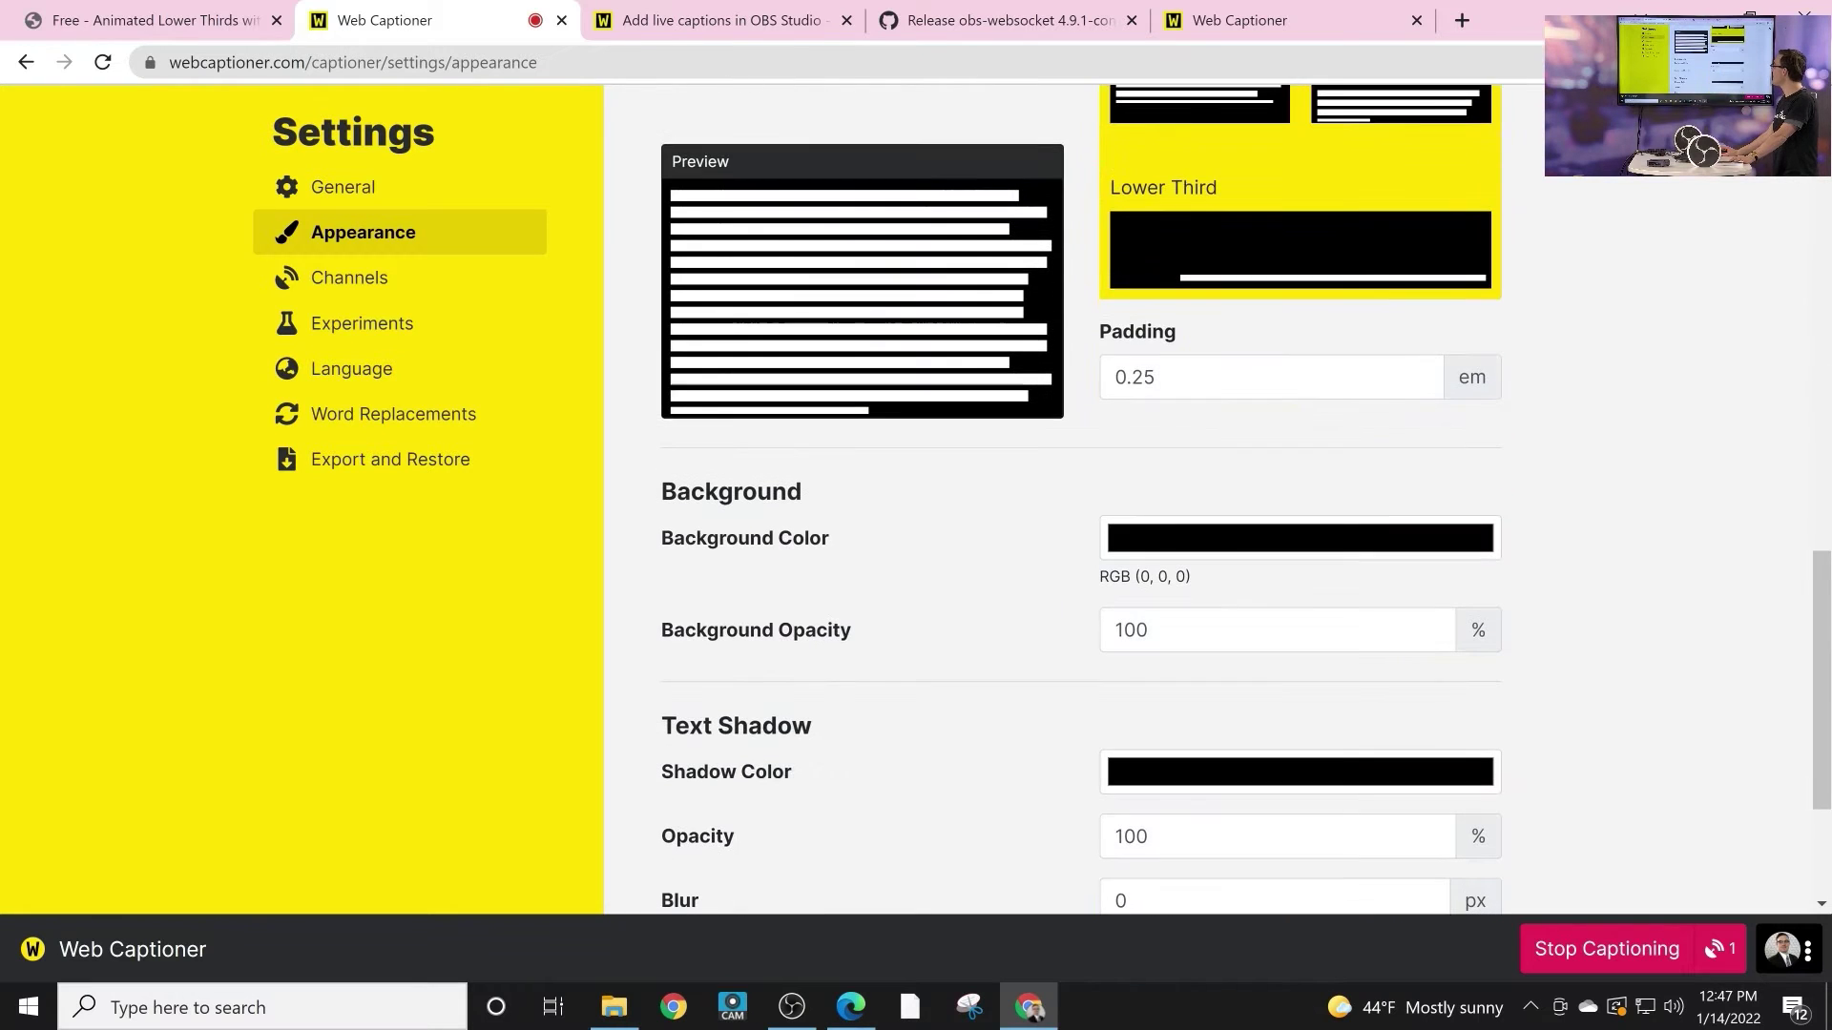
{"action": "scroll", "coordinate": [1049, 497], "scroll_direction": "down", "scroll_amount": 2}
{"action": "left_click", "coordinate": [1299, 418]}
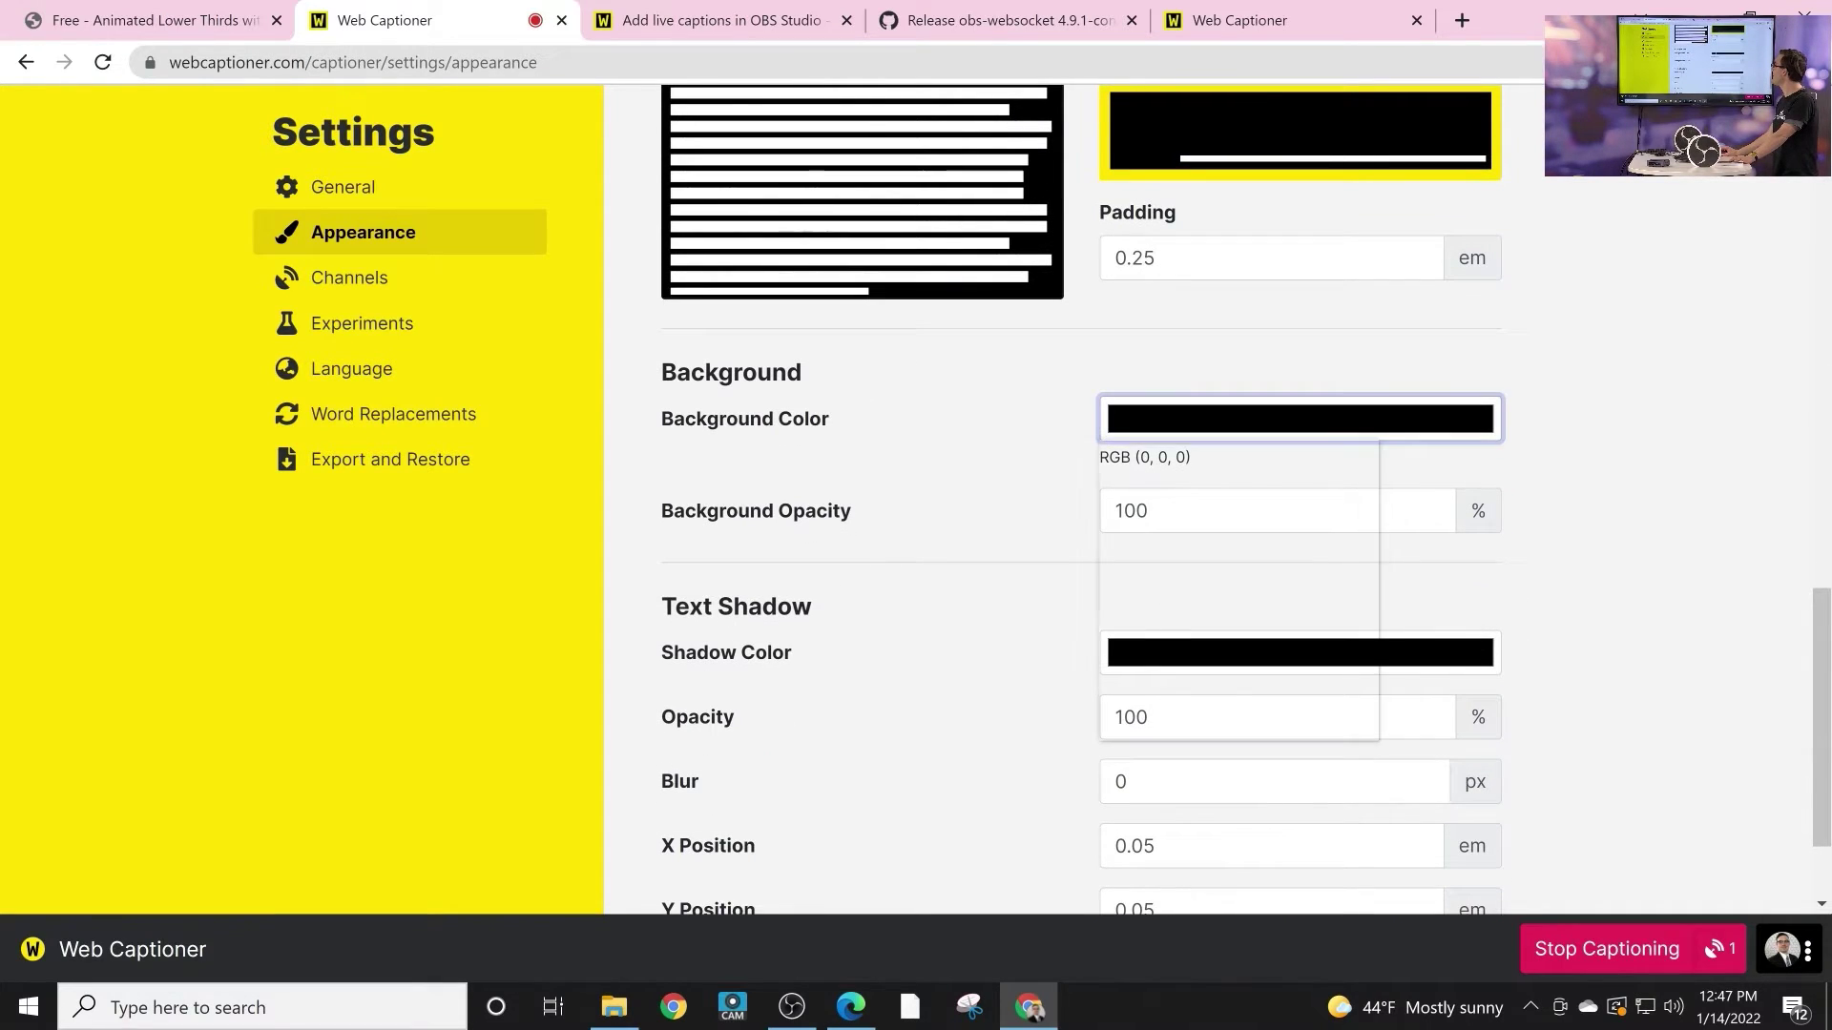
{"action": "left_click_drag", "start_coordinate": [1205, 633], "coordinate": [1336, 634]}
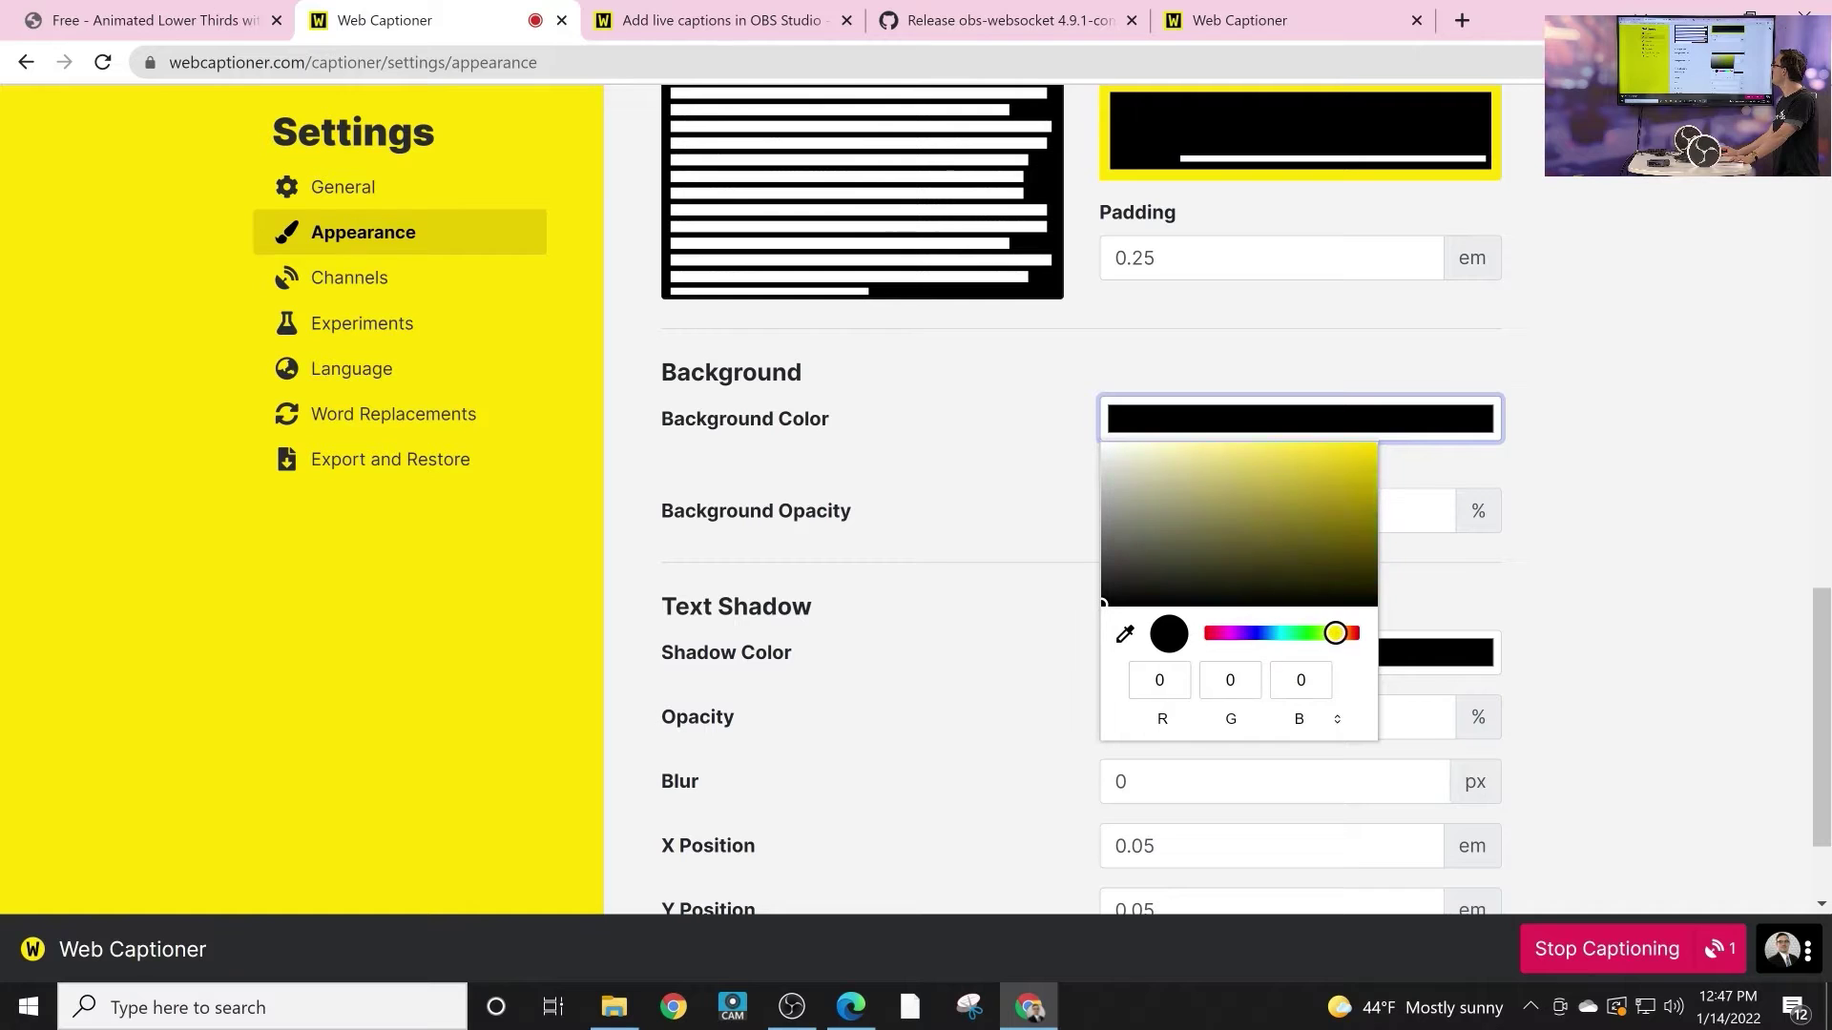
{"action": "left_click", "coordinate": [1313, 519]}
{"action": "left_click", "coordinate": [1365, 442]}
{"action": "key", "text": "Escape"}
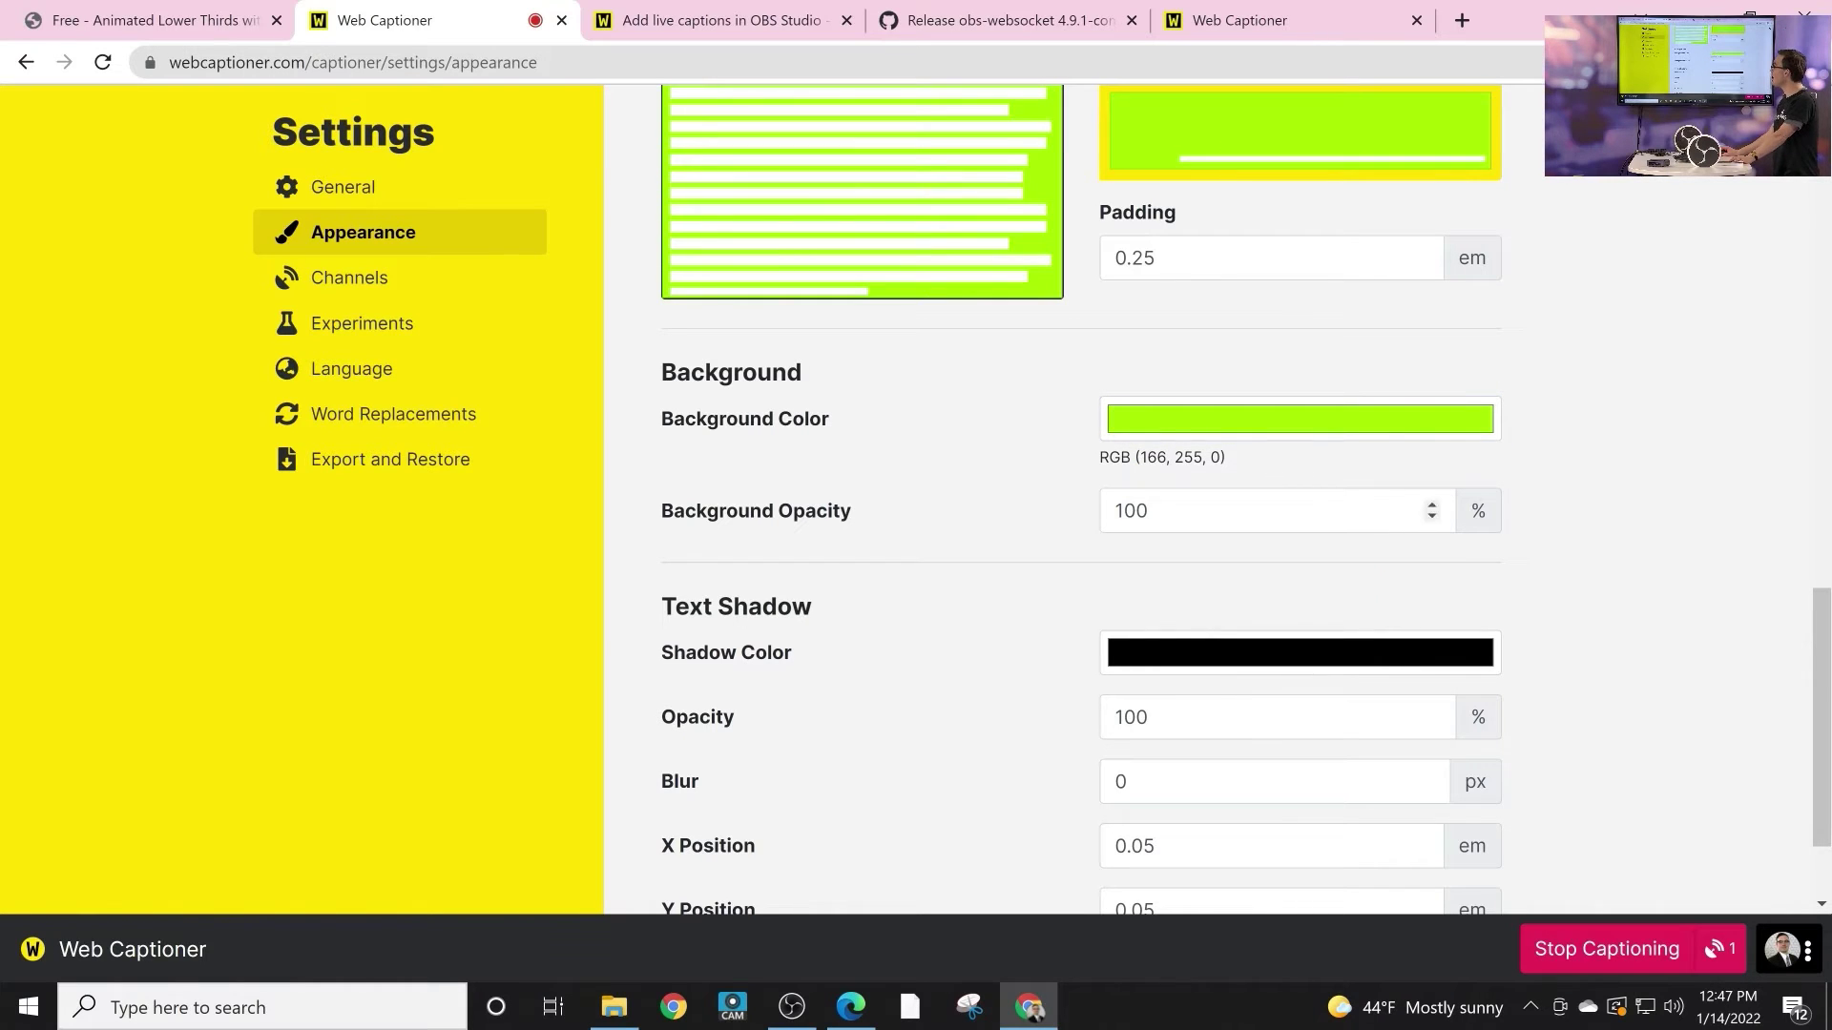
Step: Close the settings to return to the live green captions, then bring OBS Studio forward
{"action": "scroll", "coordinate": [1049, 496], "scroll_direction": "down", "scroll_amount": 2}
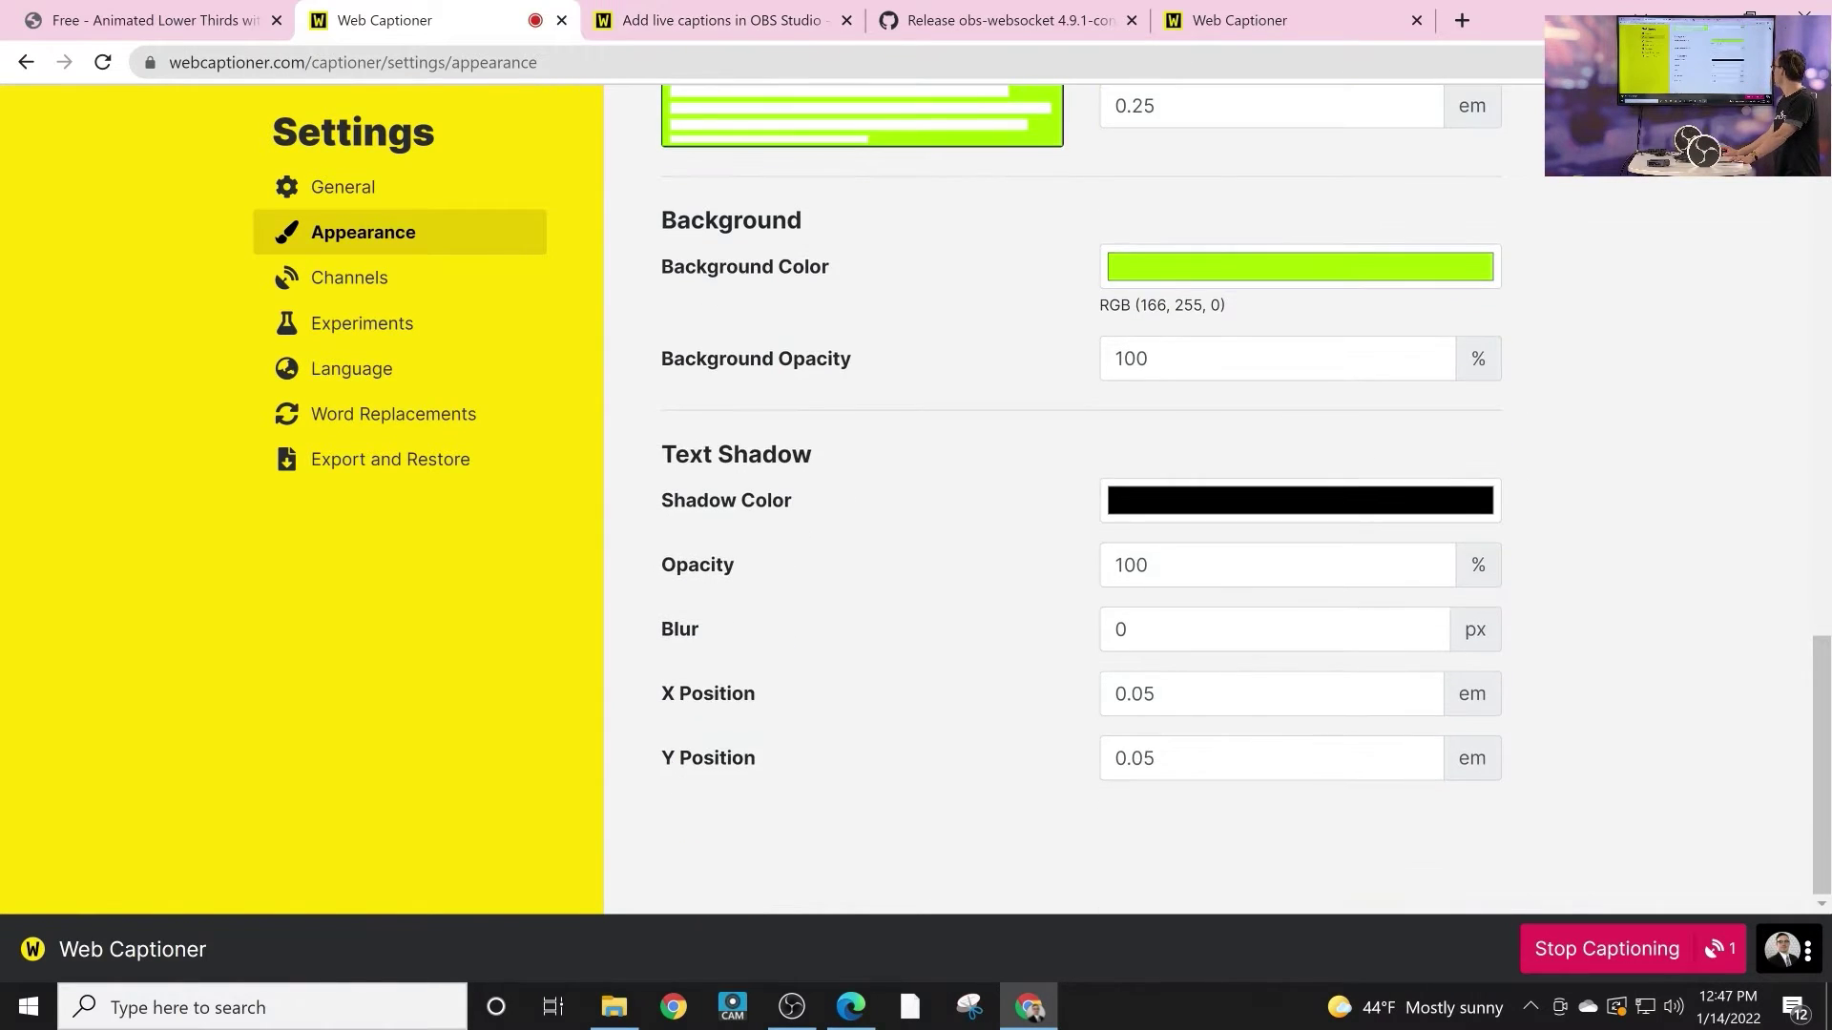
{"action": "scroll", "coordinate": [1049, 496], "scroll_direction": "up", "scroll_amount": 10}
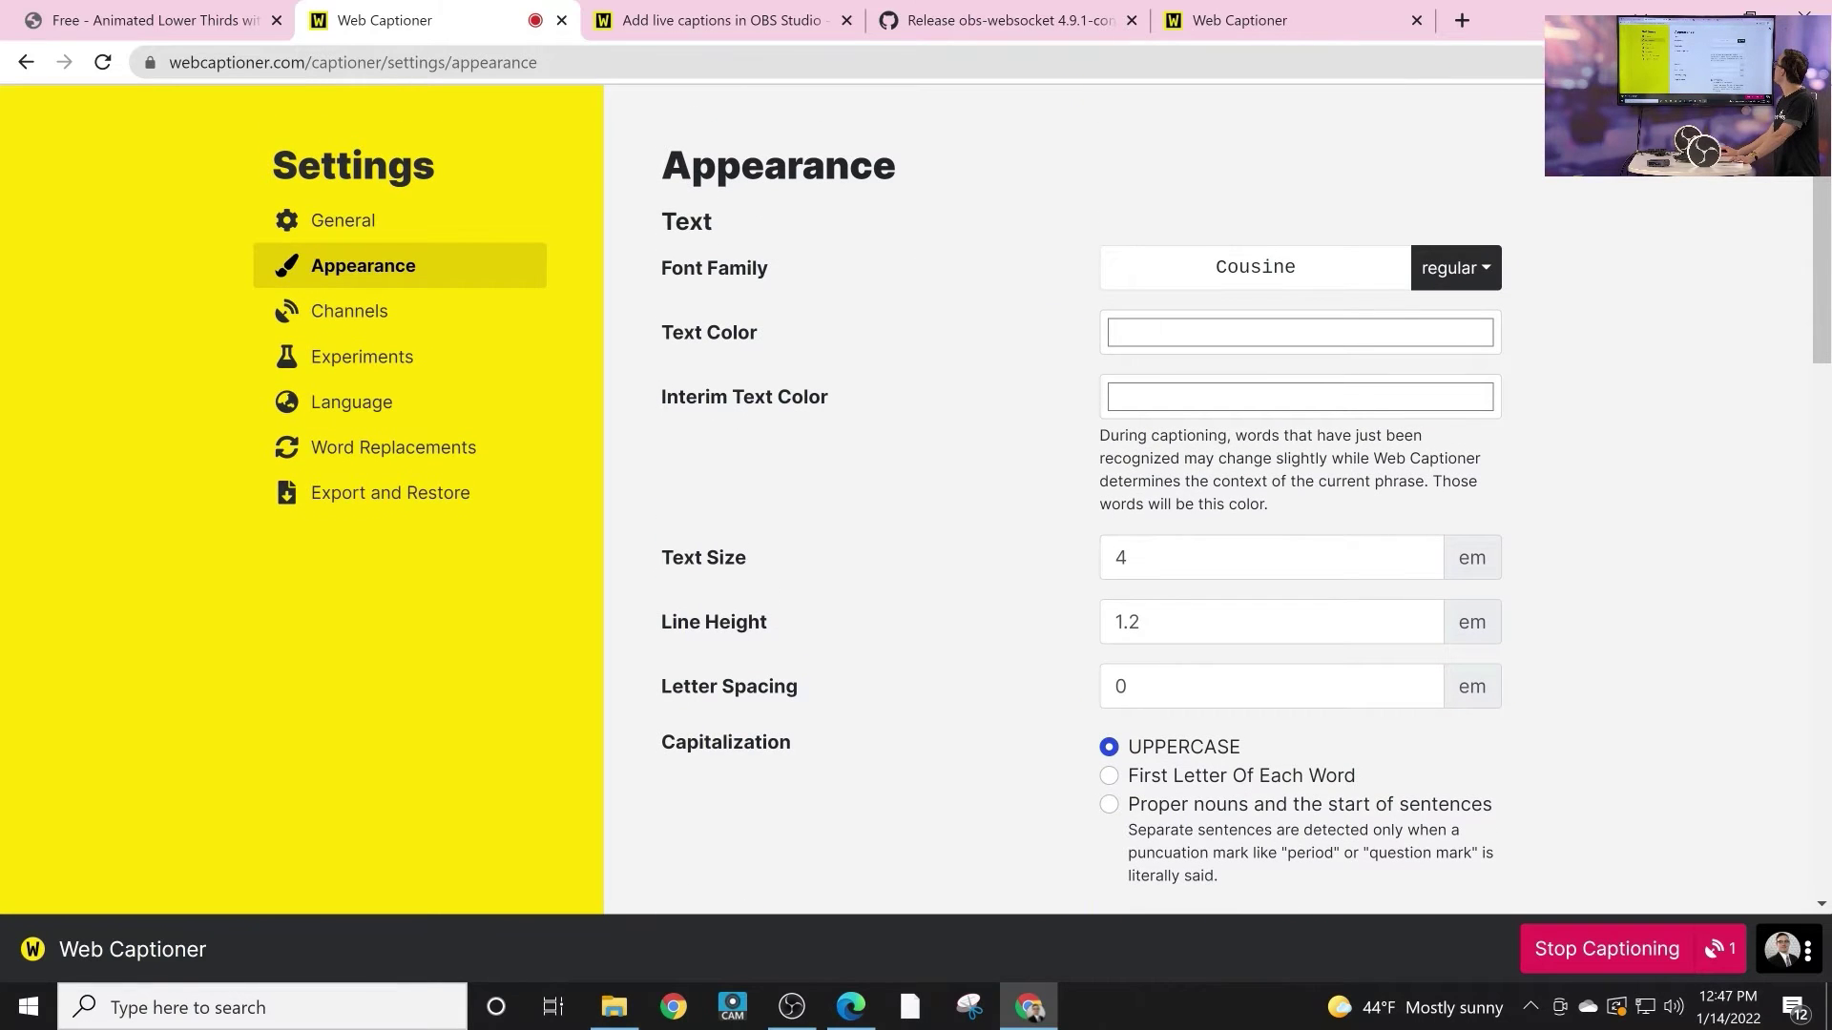
{"action": "key", "text": "Escape"}
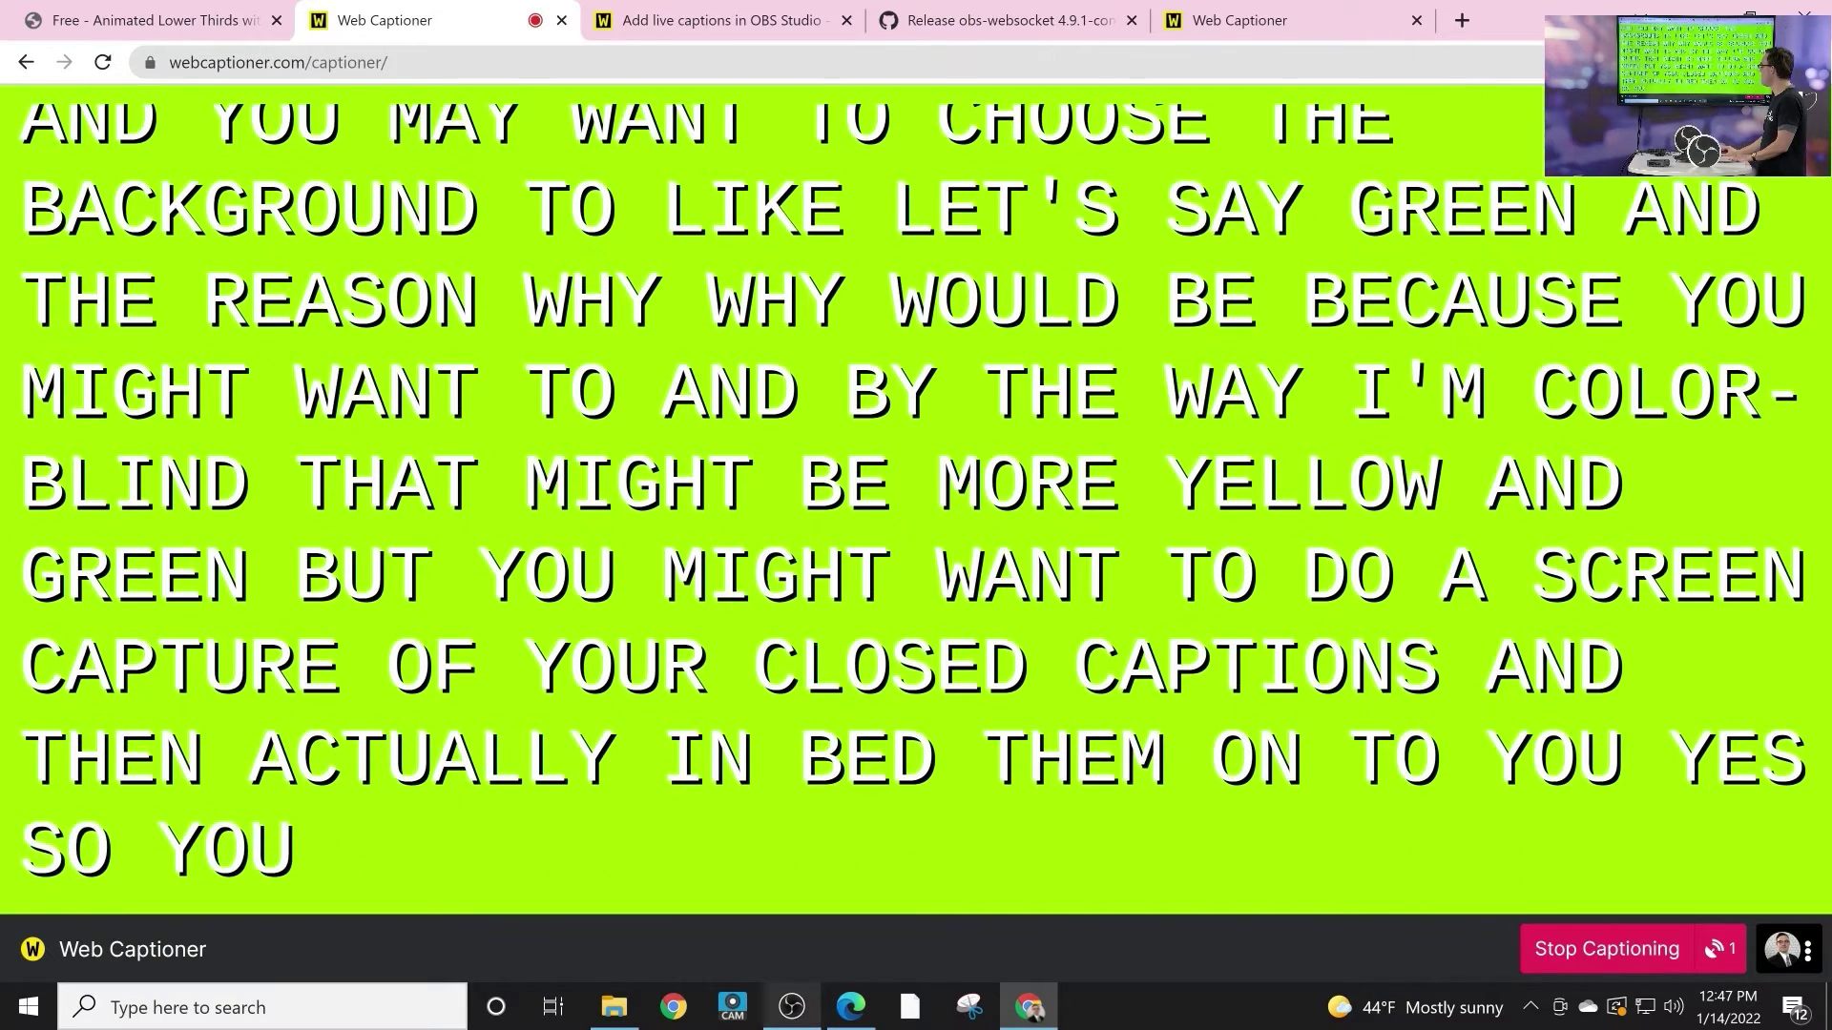
{"action": "left_click", "coordinate": [791, 1006]}
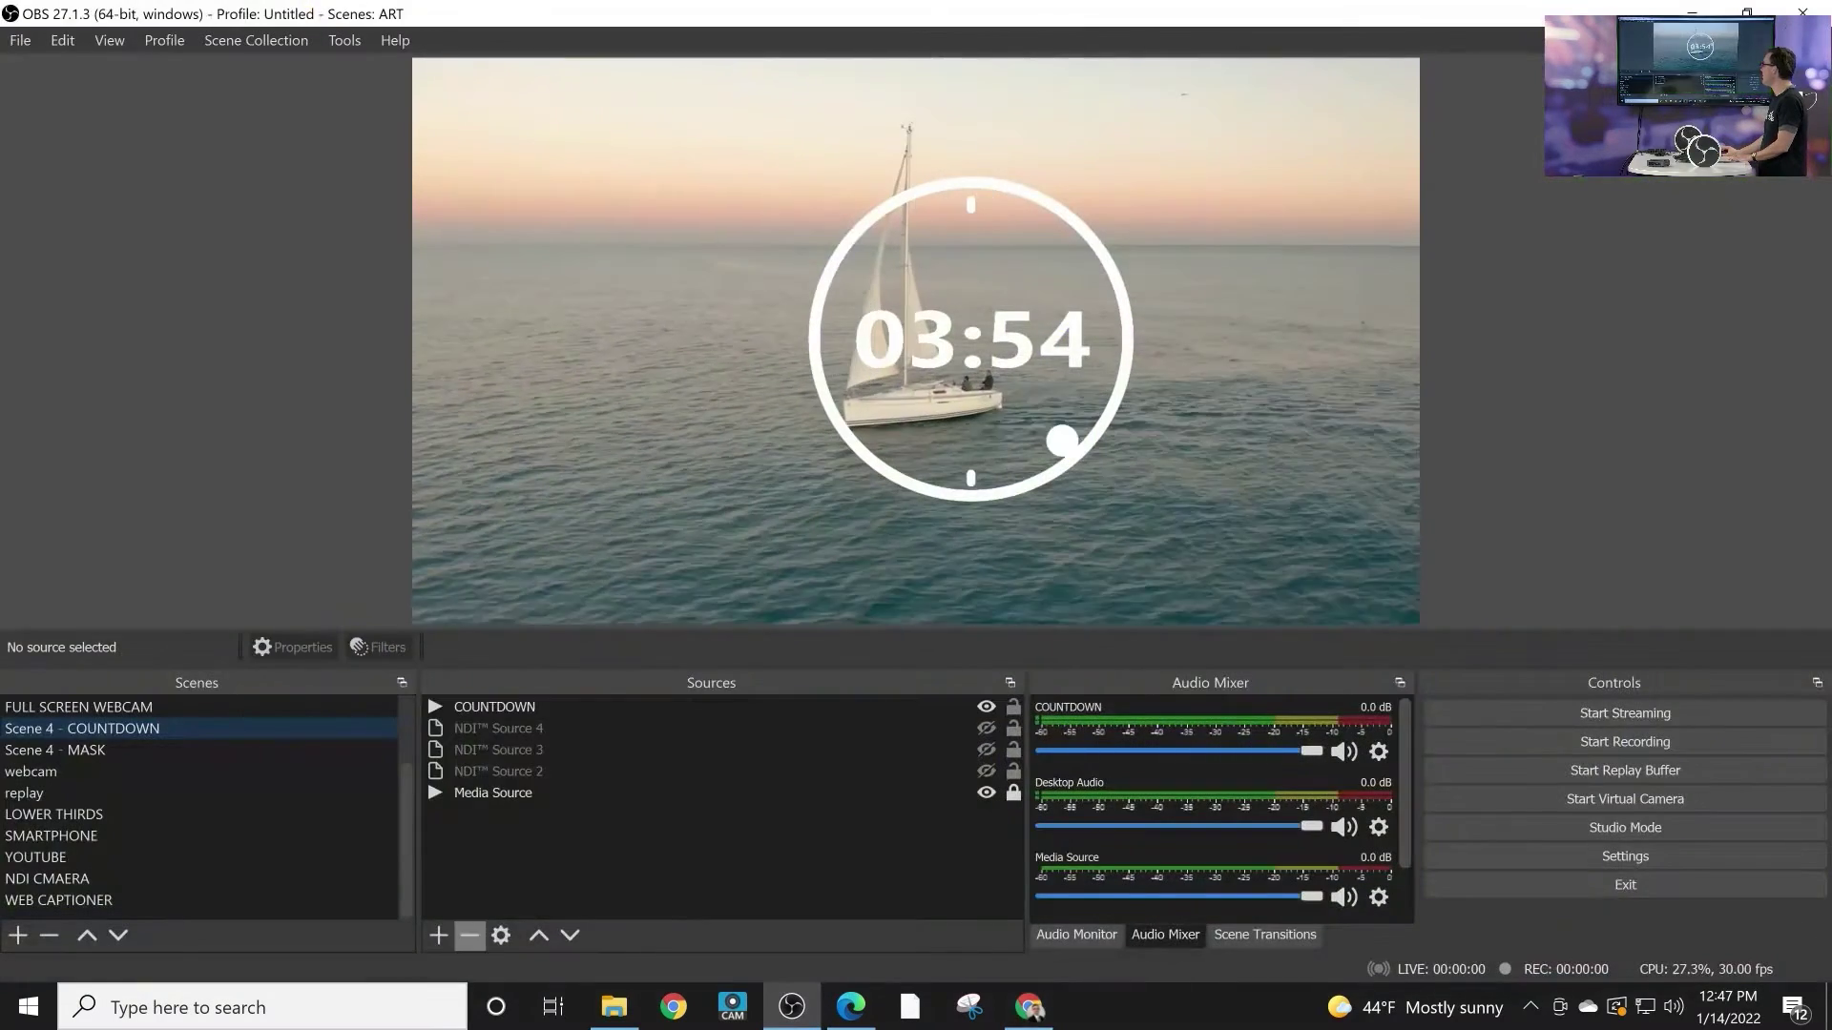
Step: Add a Window Capture of the Web Captioner Chrome window to Scene 4 – COUNTDOWN
{"action": "left_click", "coordinate": [439, 935]}
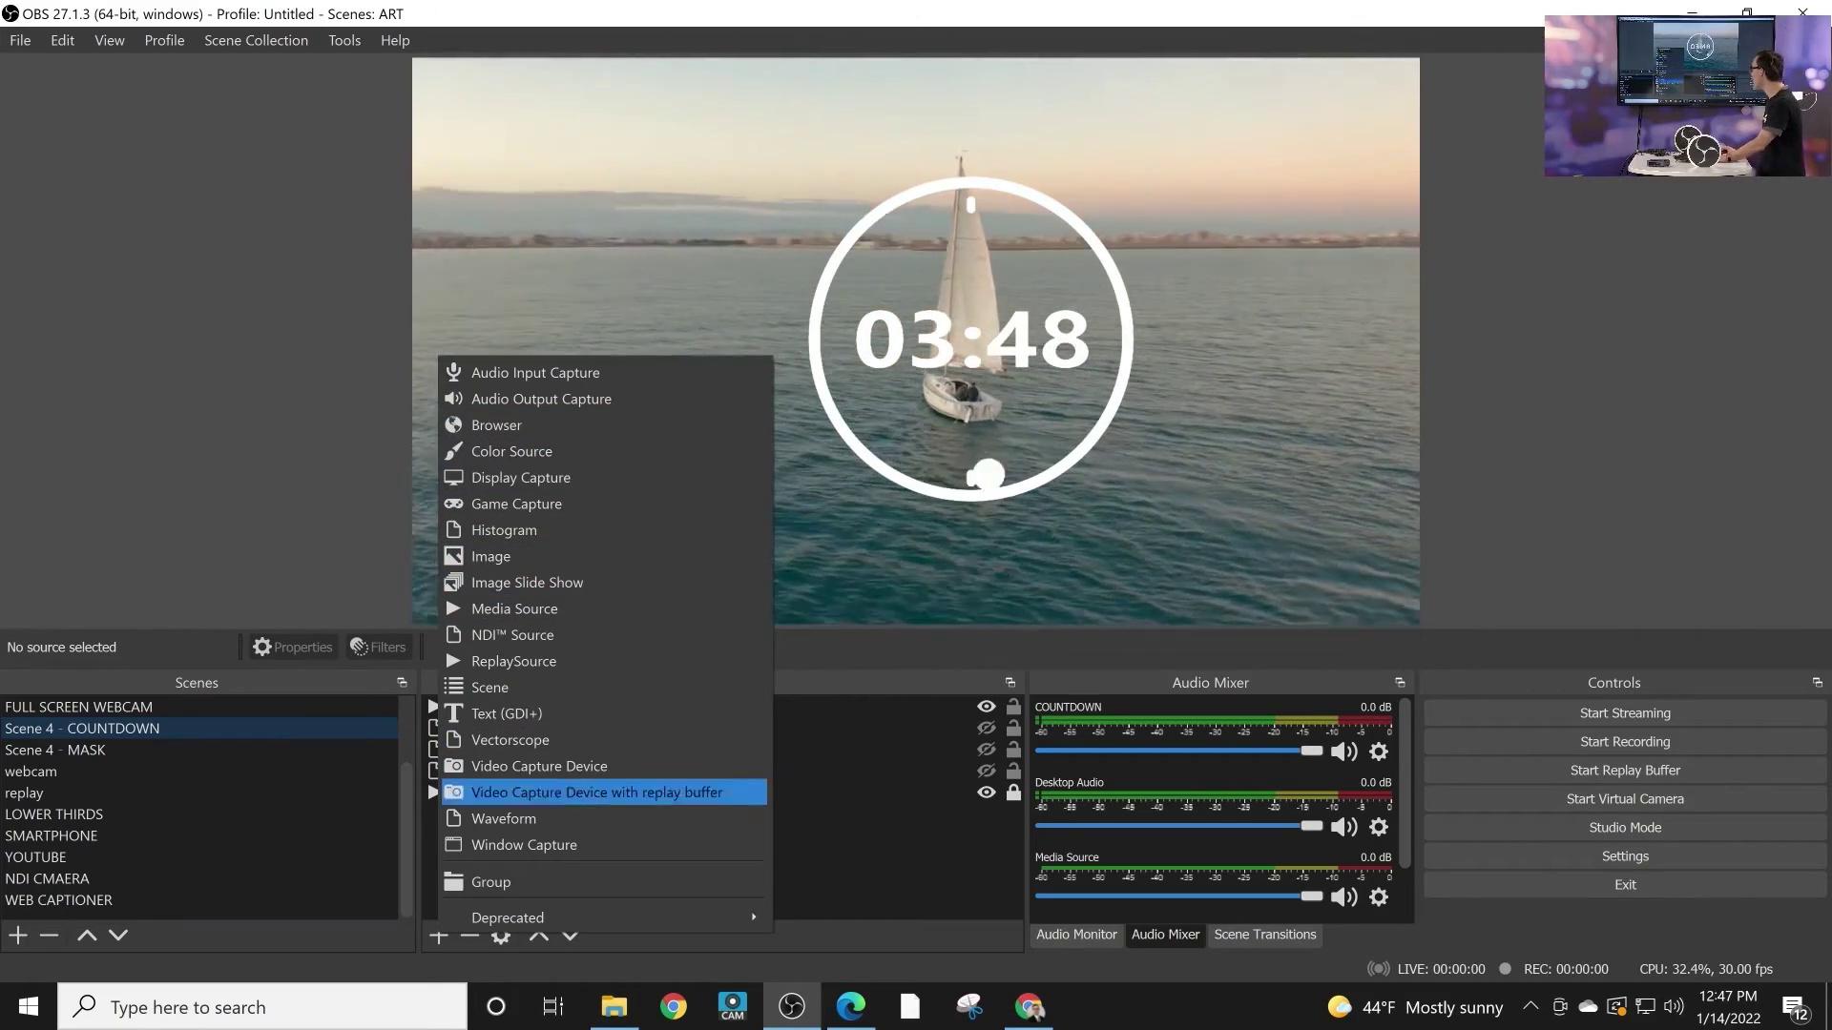
{"action": "left_click", "coordinate": [524, 844]}
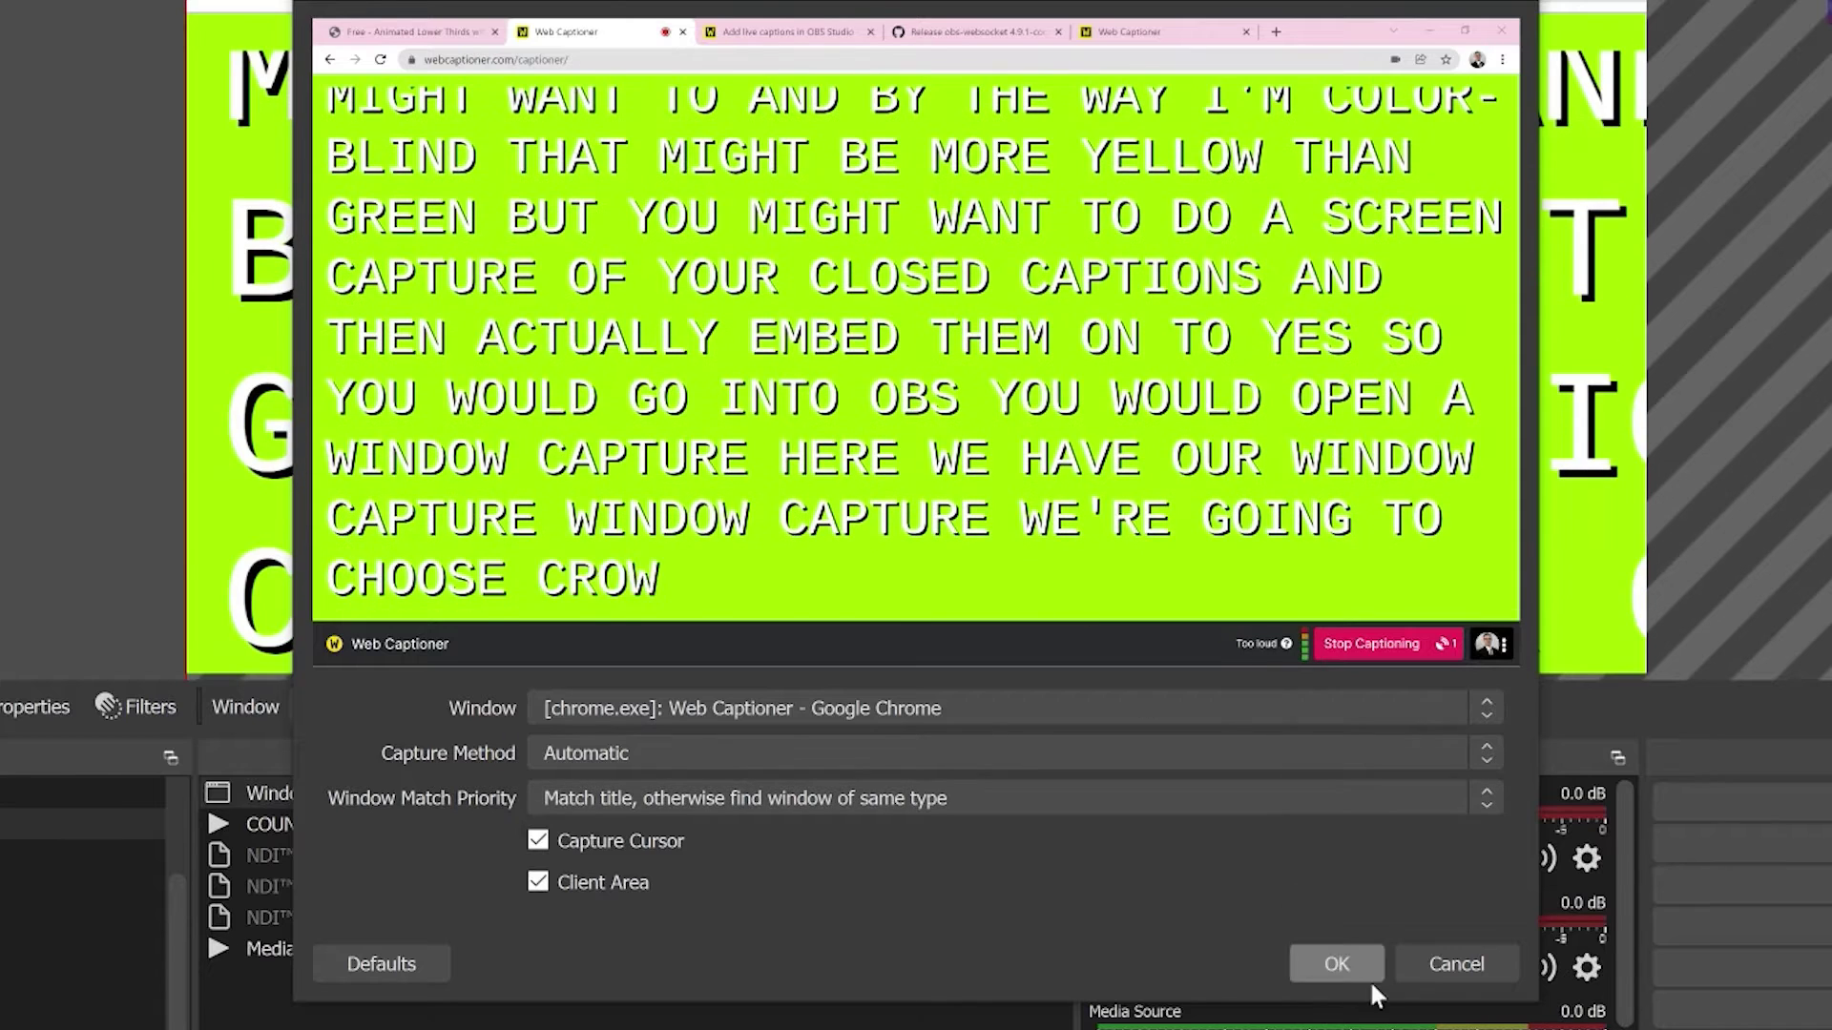
{"action": "left_click", "coordinate": [1349, 970]}
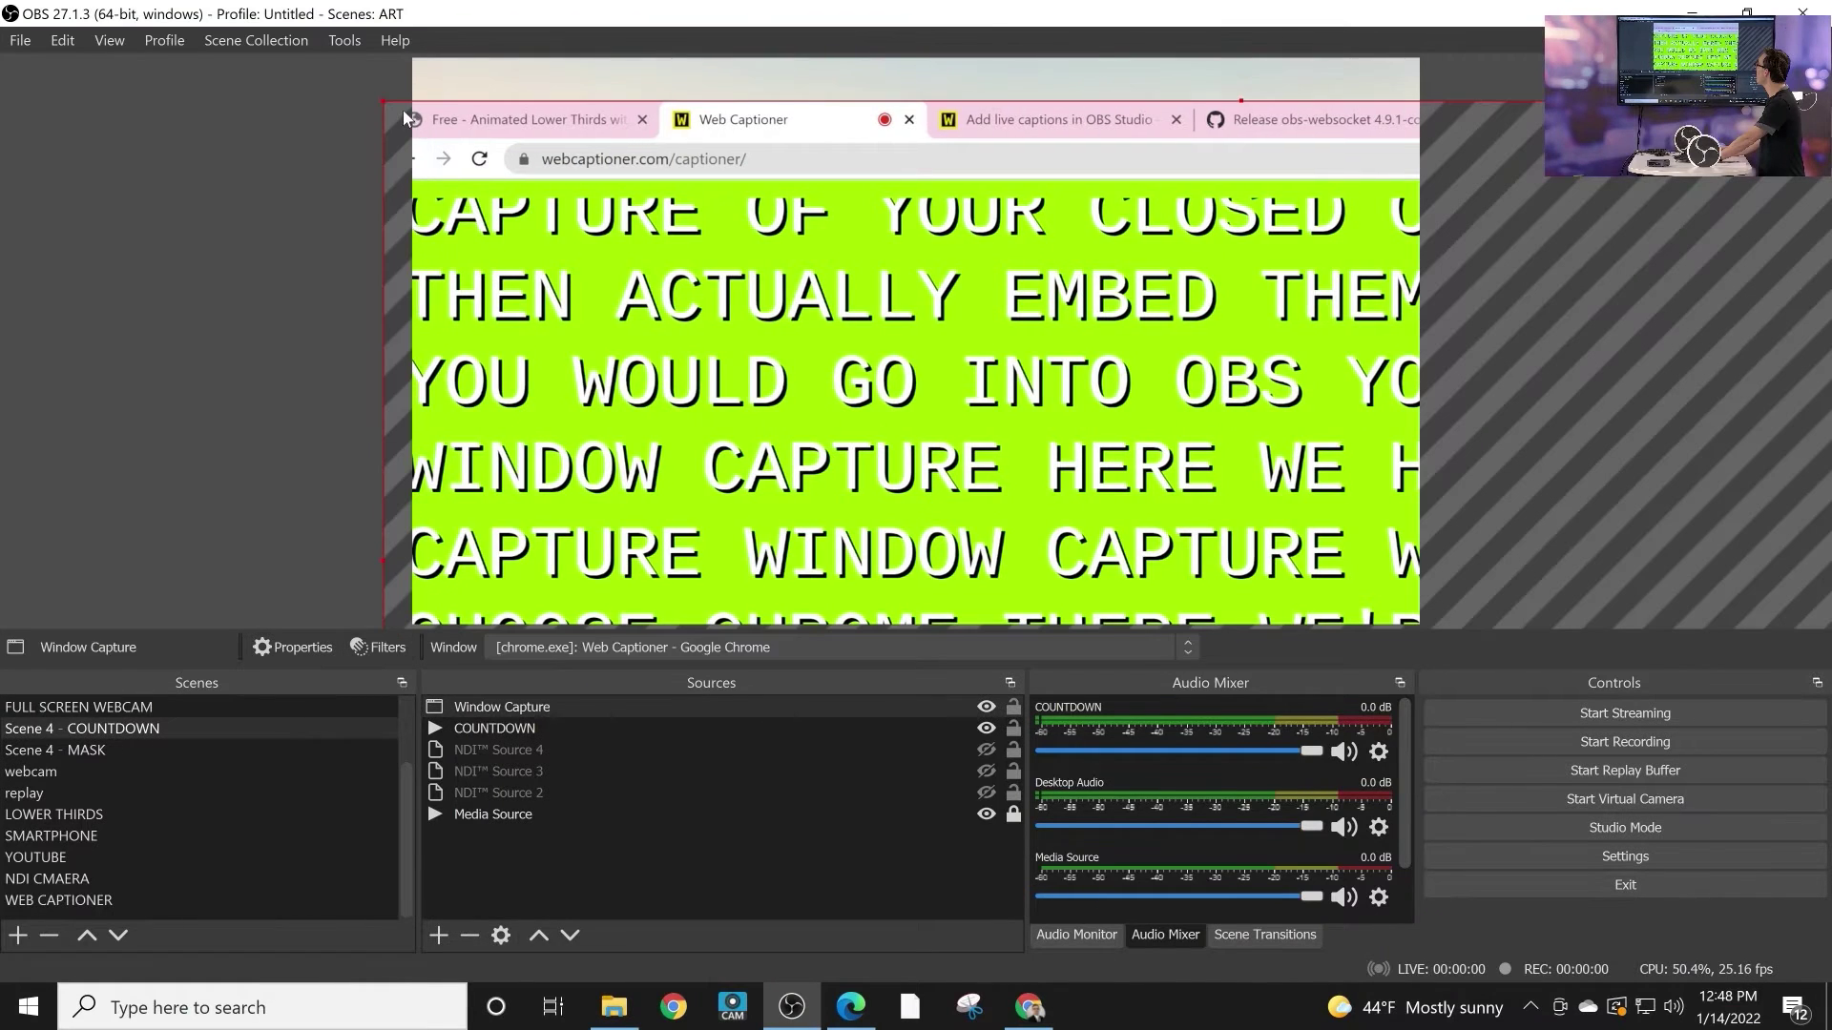
Step: Resize and reposition the caption capture repeatedly until it spans the canvas width over the countdown
{"action": "left_click_drag", "start_coordinate": [382, 98], "coordinate": [956, 410]}
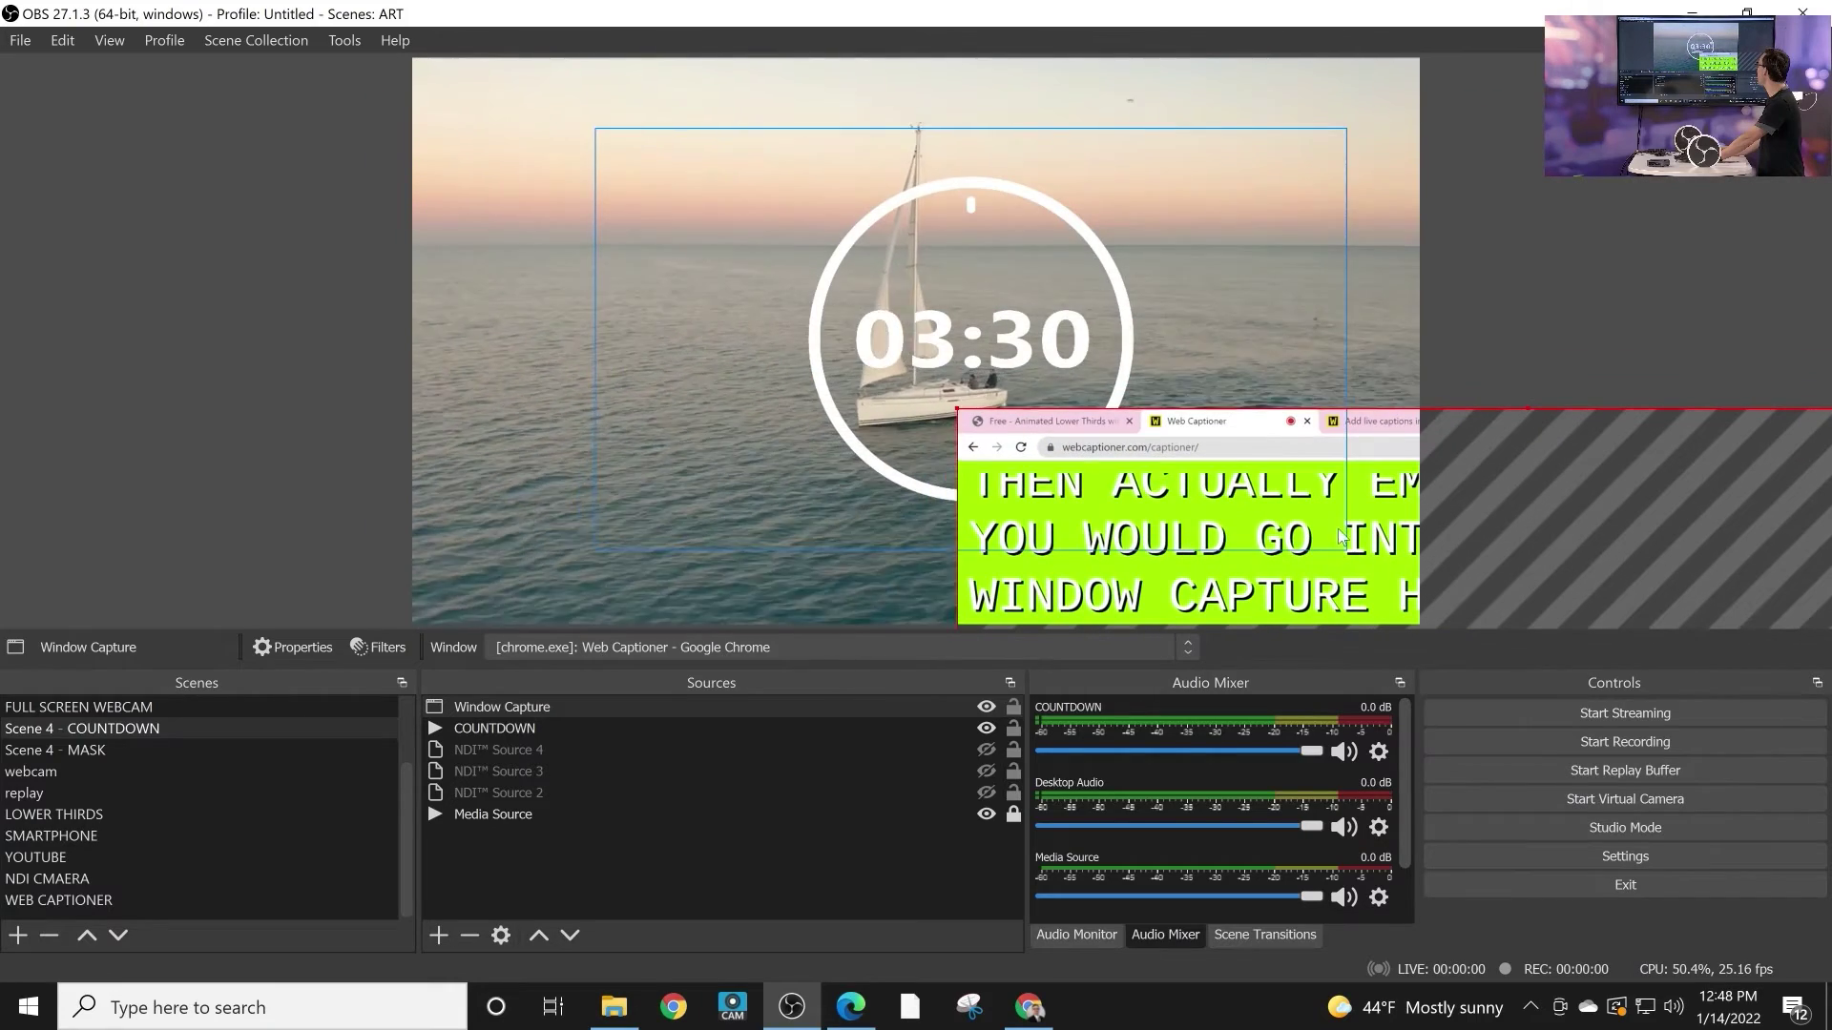
{"action": "left_click_drag", "start_coordinate": [1014, 486], "coordinate": [484, 141]}
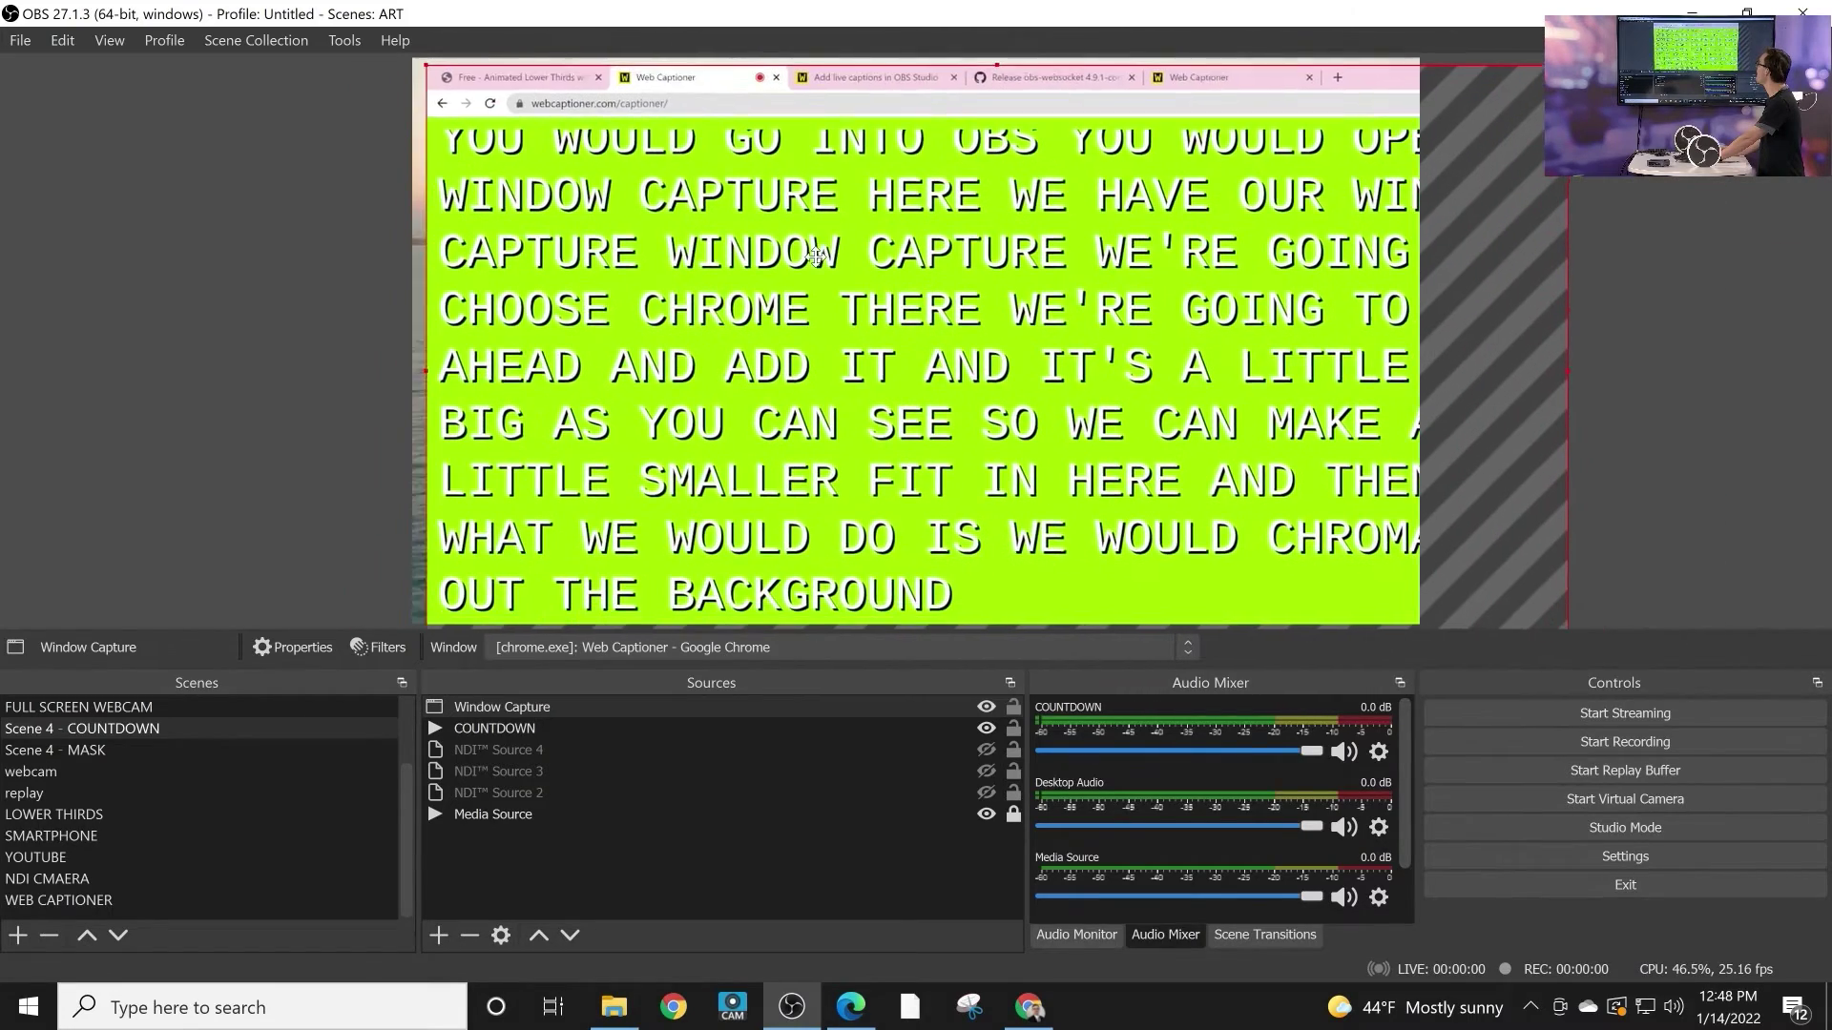
{"action": "left_click_drag", "start_coordinate": [430, 63], "coordinate": [646, 174]}
{"action": "left_click_drag", "start_coordinate": [797, 273], "coordinate": [564, 161]}
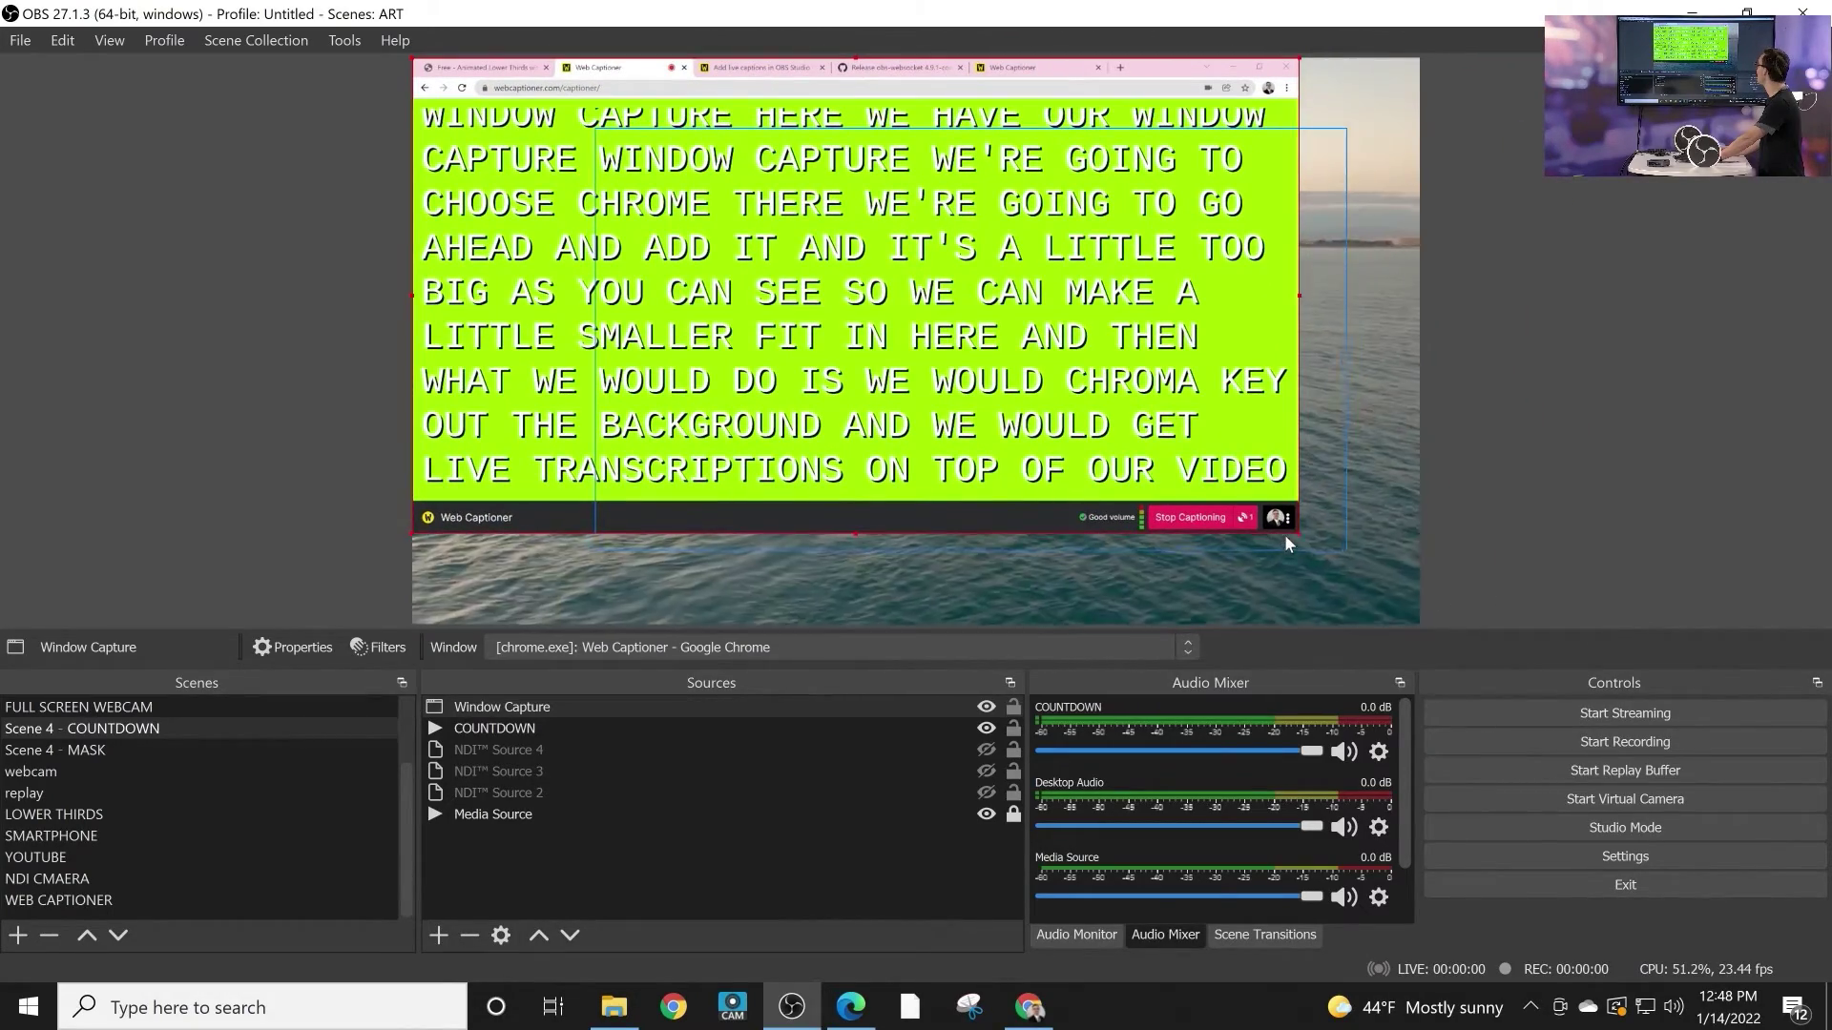
{"action": "left_click_drag", "start_coordinate": [1298, 535], "coordinate": [1384, 625]}
{"action": "left_click_drag", "start_coordinate": [1380, 475], "coordinate": [1377, 508]}
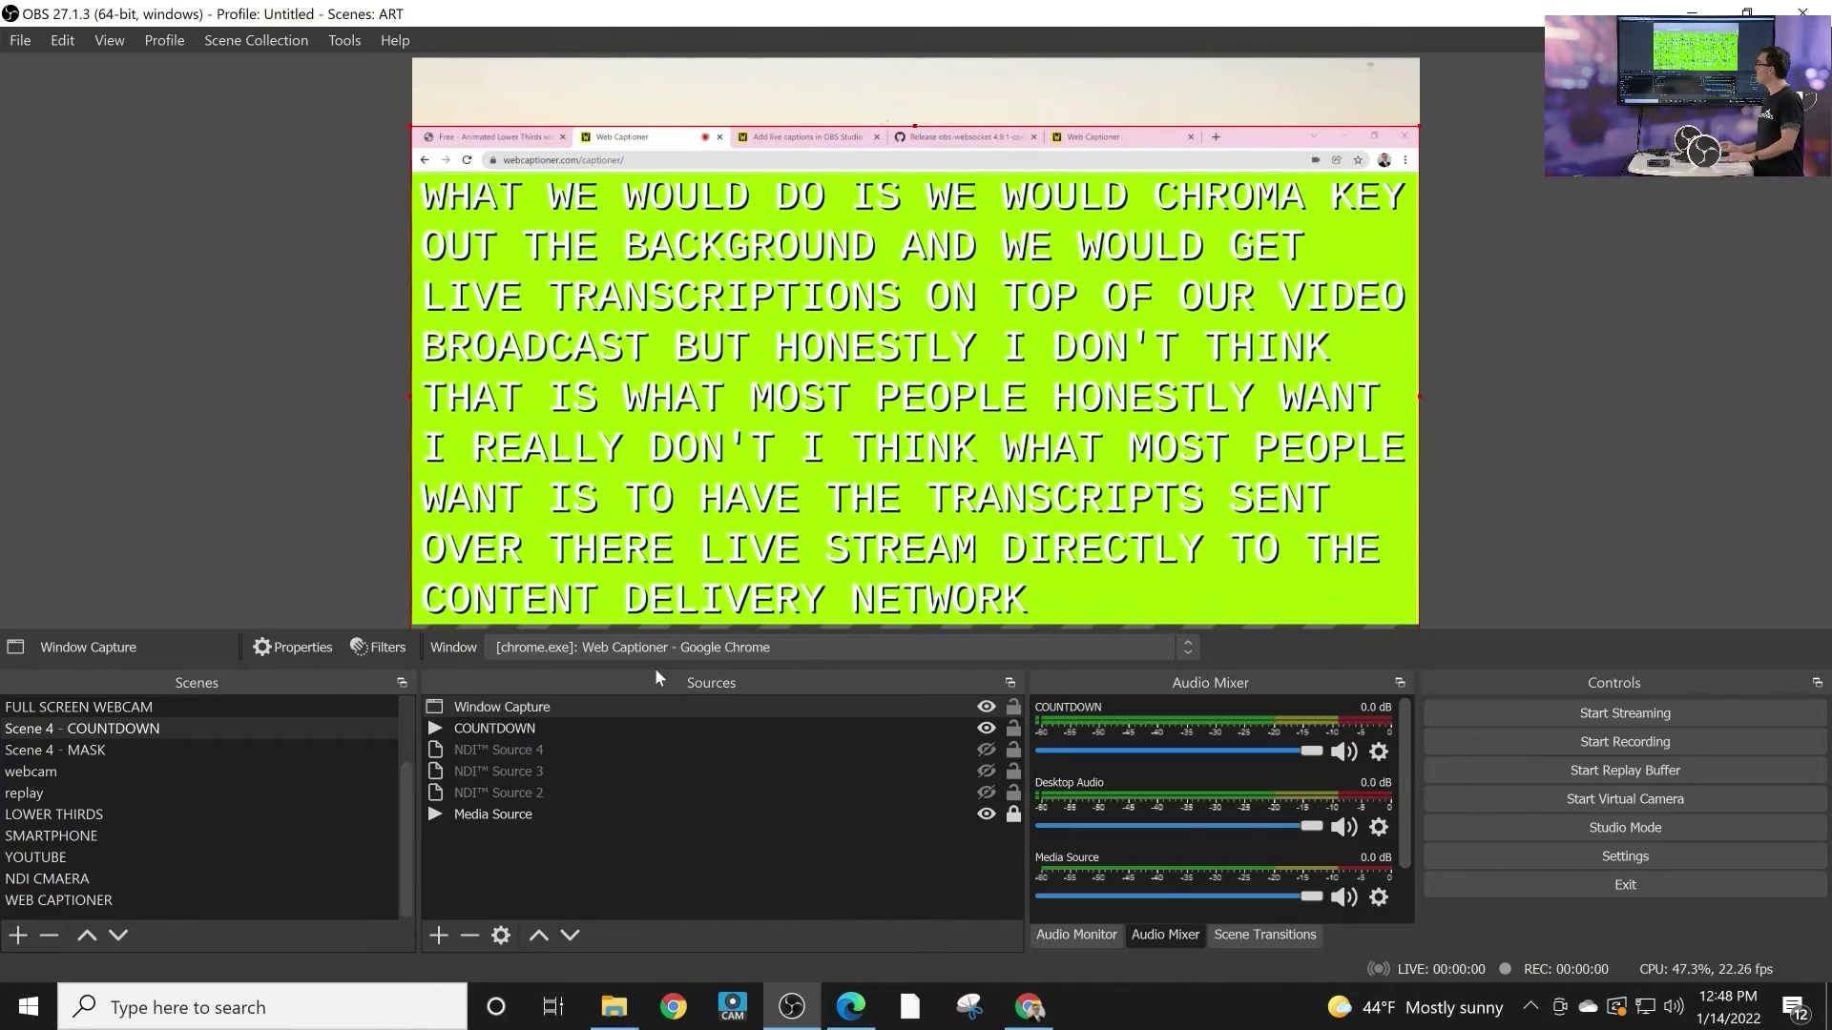
Step: Add a Crop/Pad filter named Crop/Pad to the Window Capture
{"action": "right_click", "coordinate": [678, 708]}
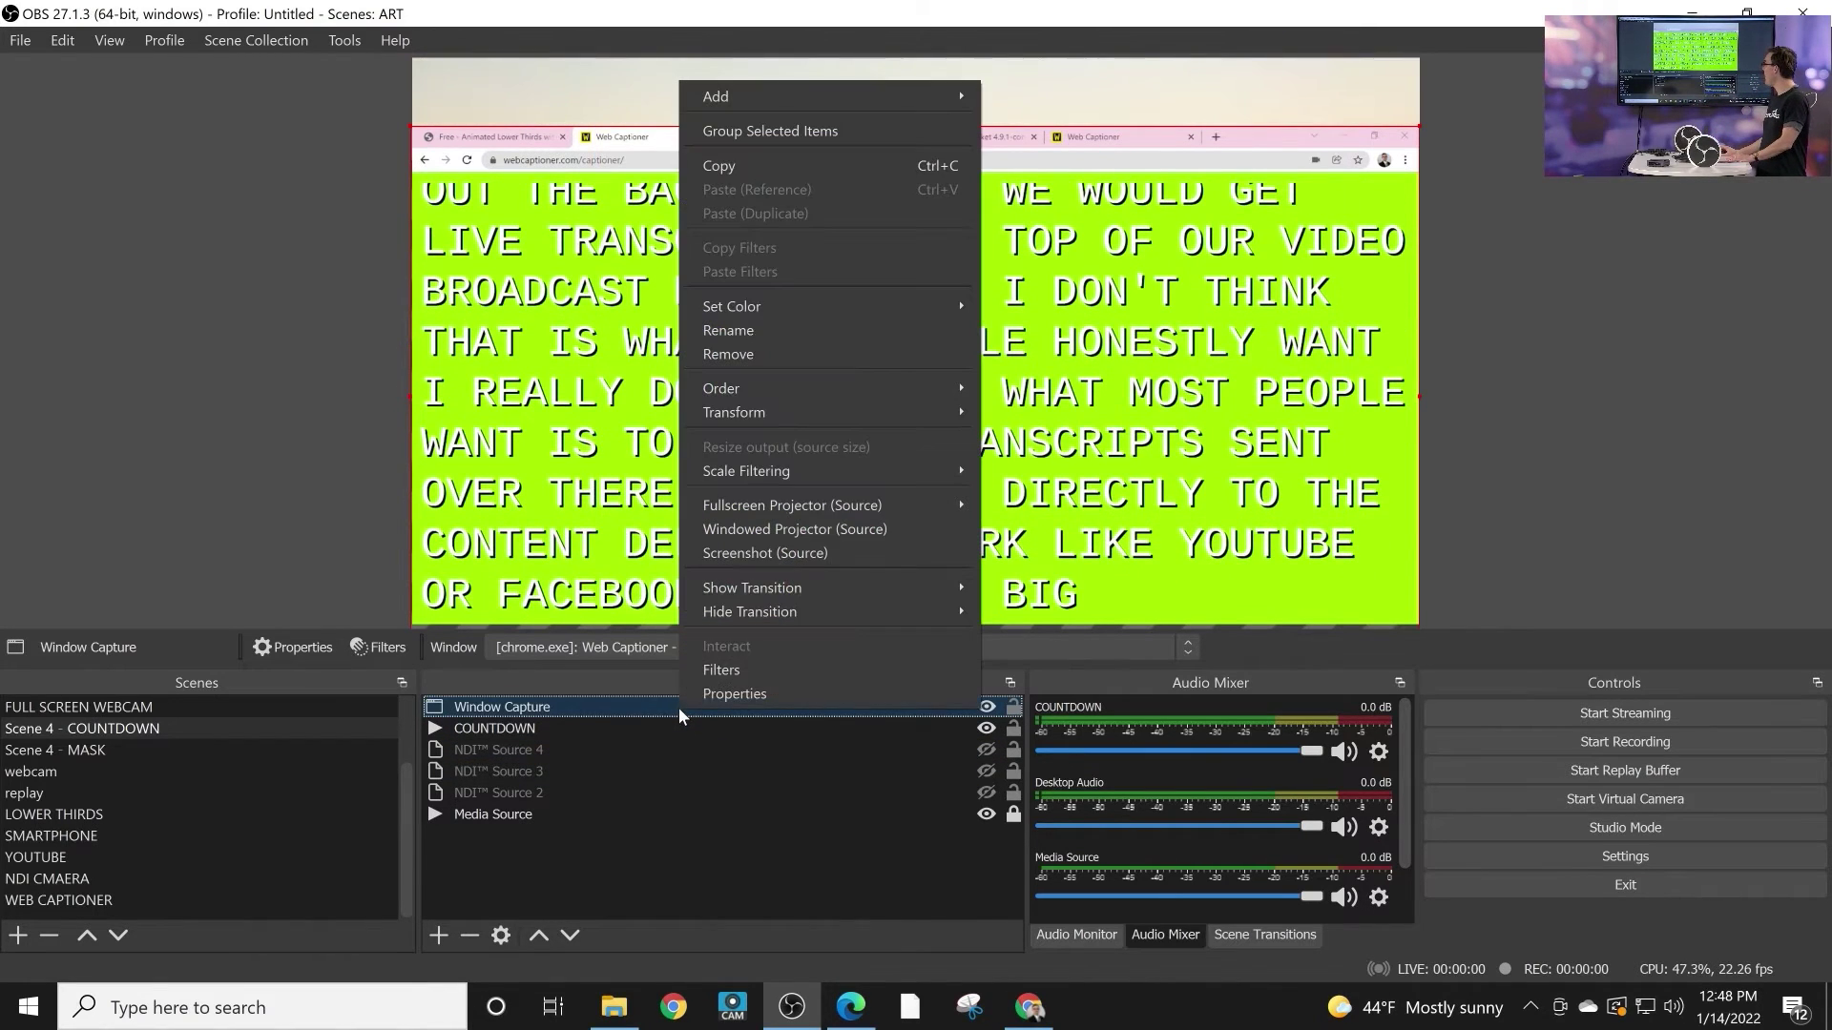
{"action": "left_click", "coordinate": [714, 679]}
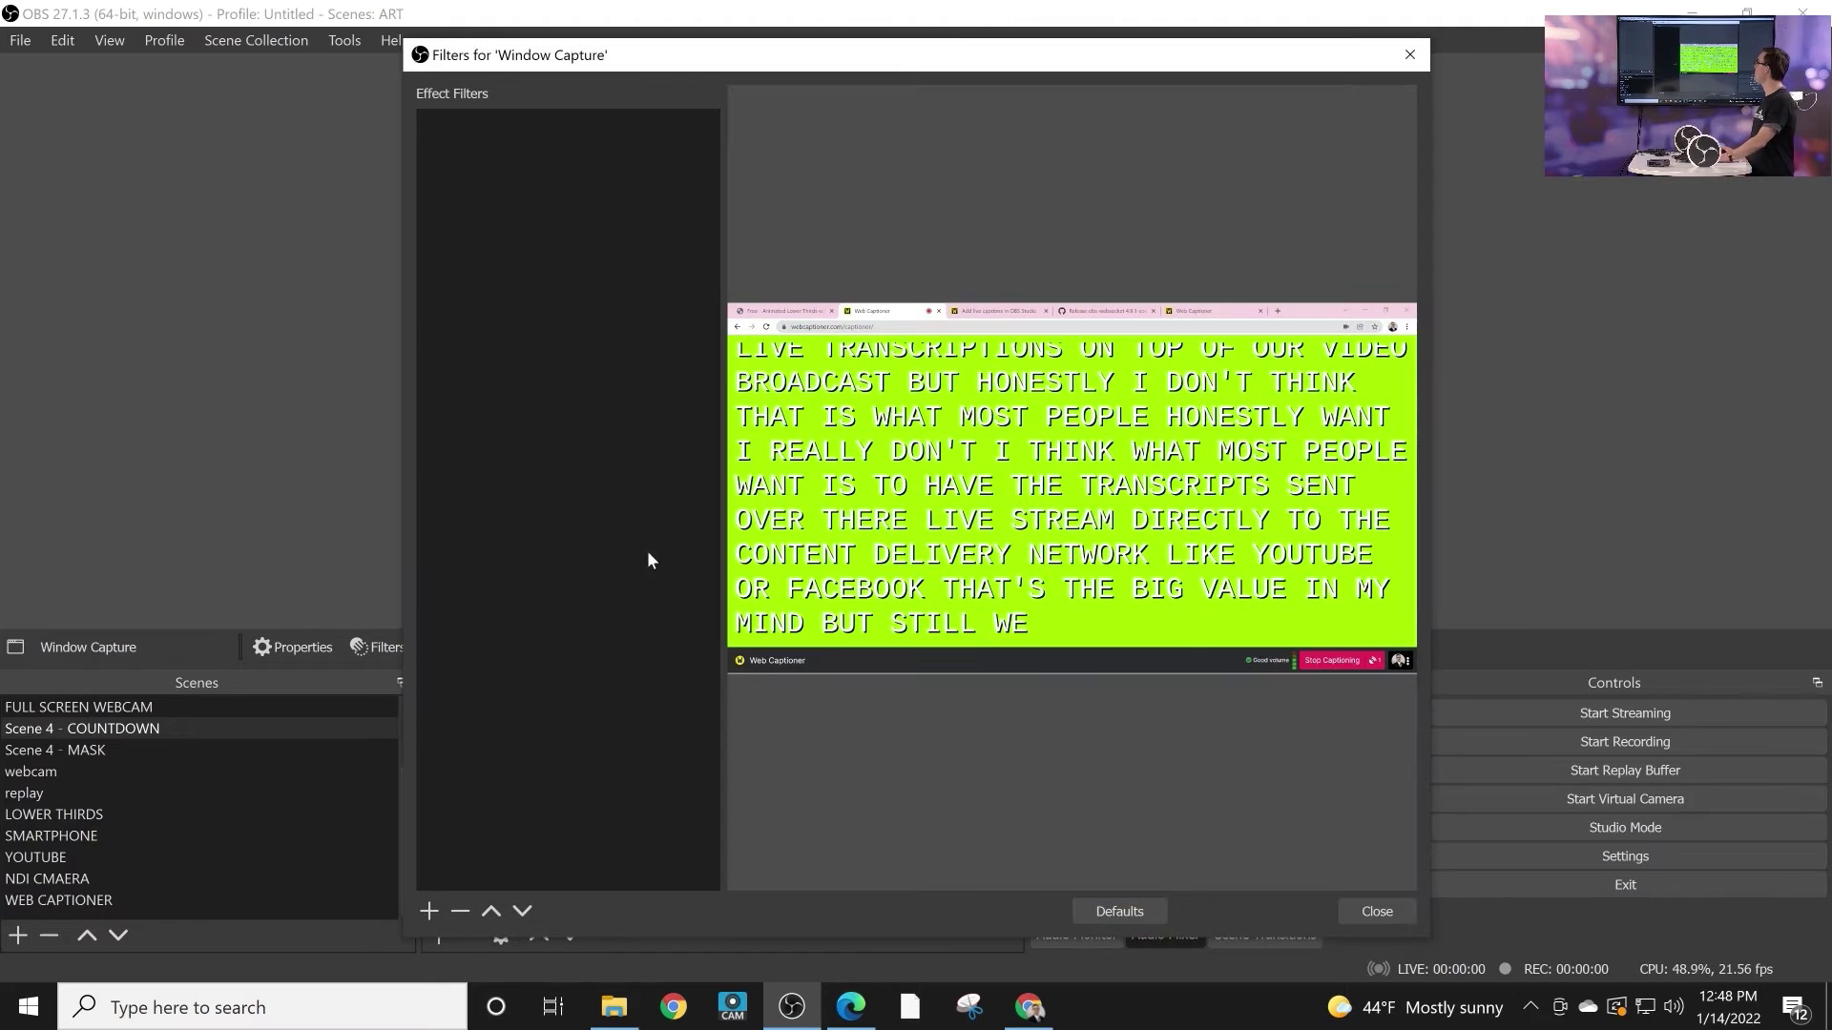
{"action": "left_click", "coordinate": [429, 912]}
{"action": "left_click", "coordinate": [519, 550]}
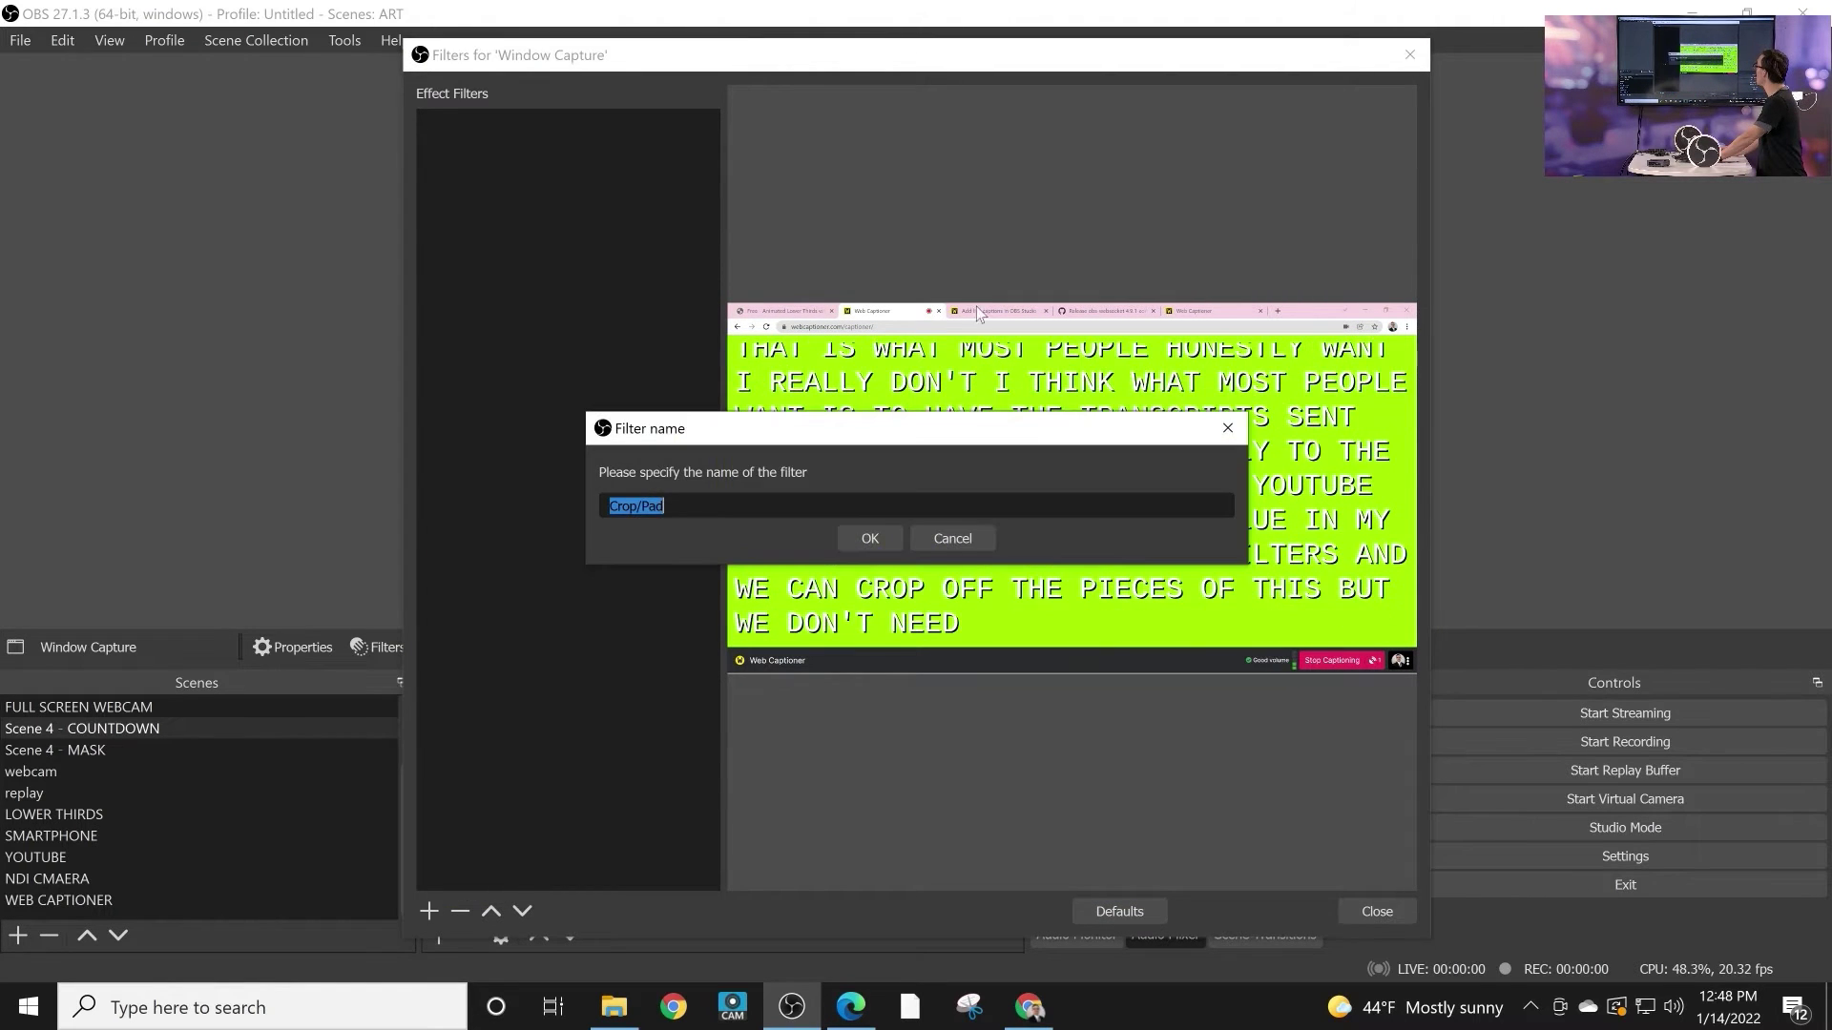
{"action": "left_click", "coordinate": [883, 538]}
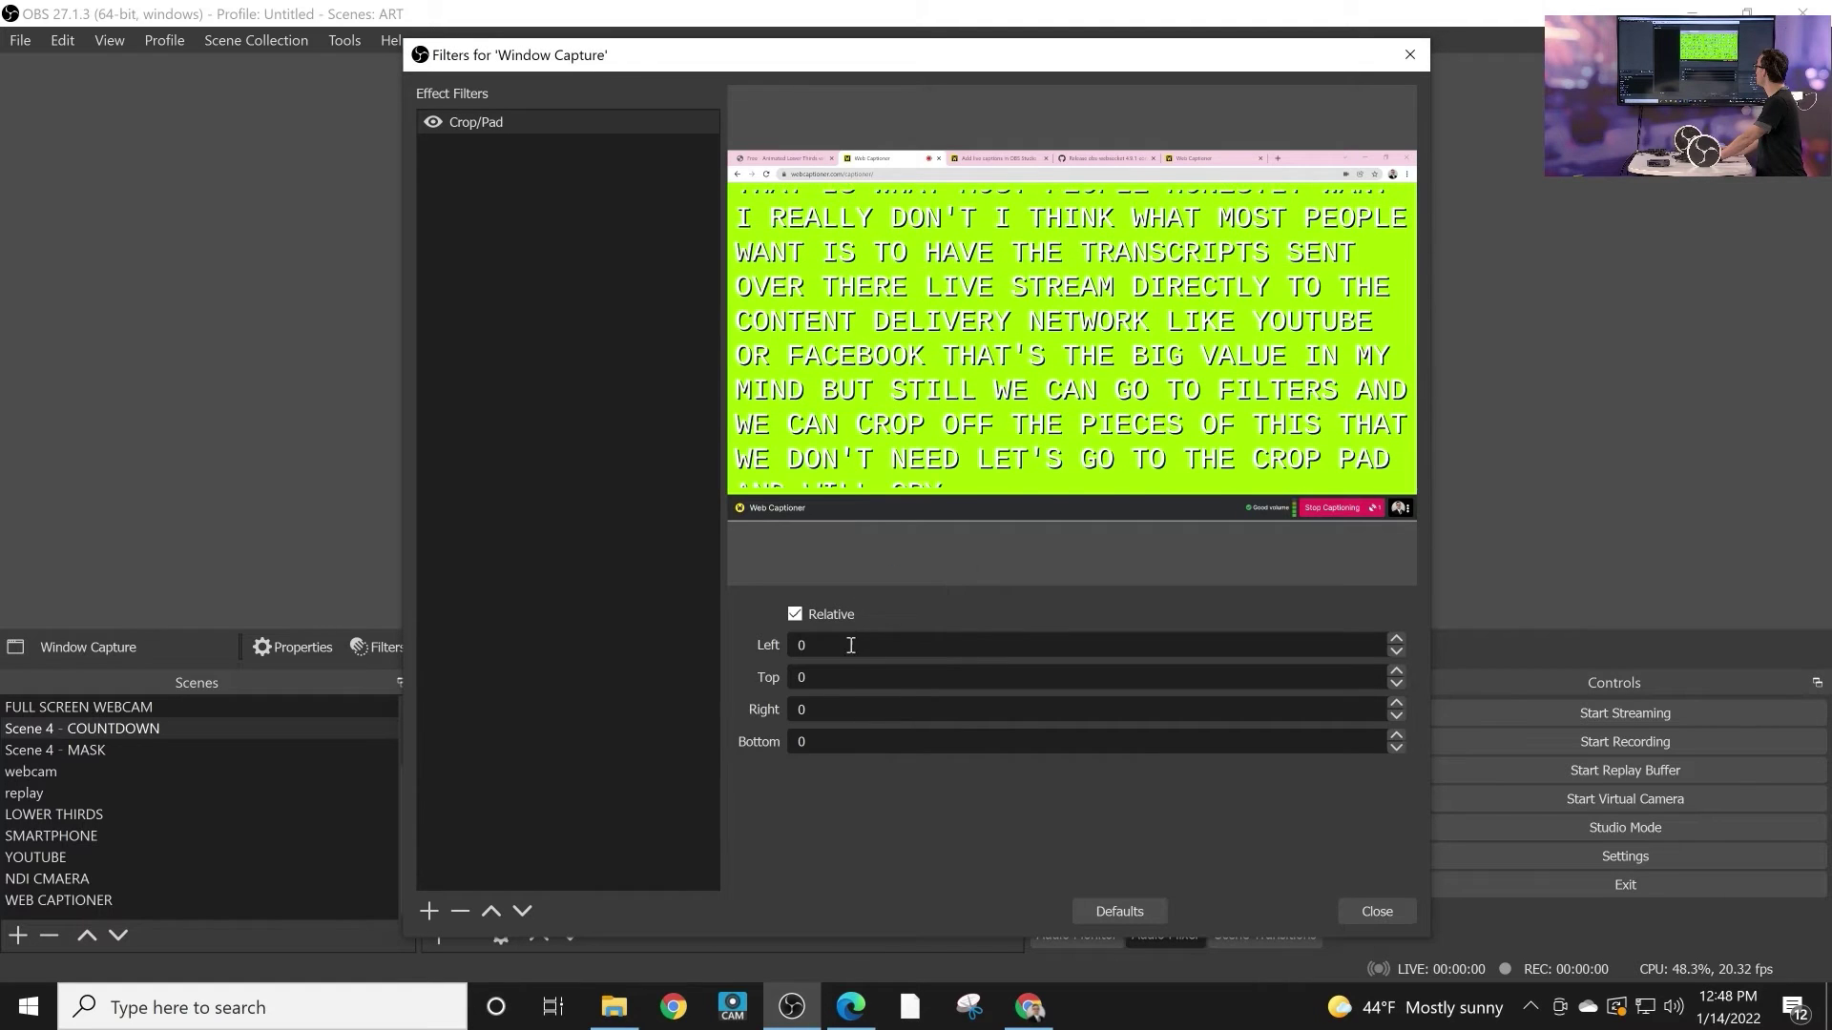
Step: Set the Crop/Pad to trim 1110 from the top and 200 from the bottom
{"action": "left_click", "coordinate": [823, 677]}
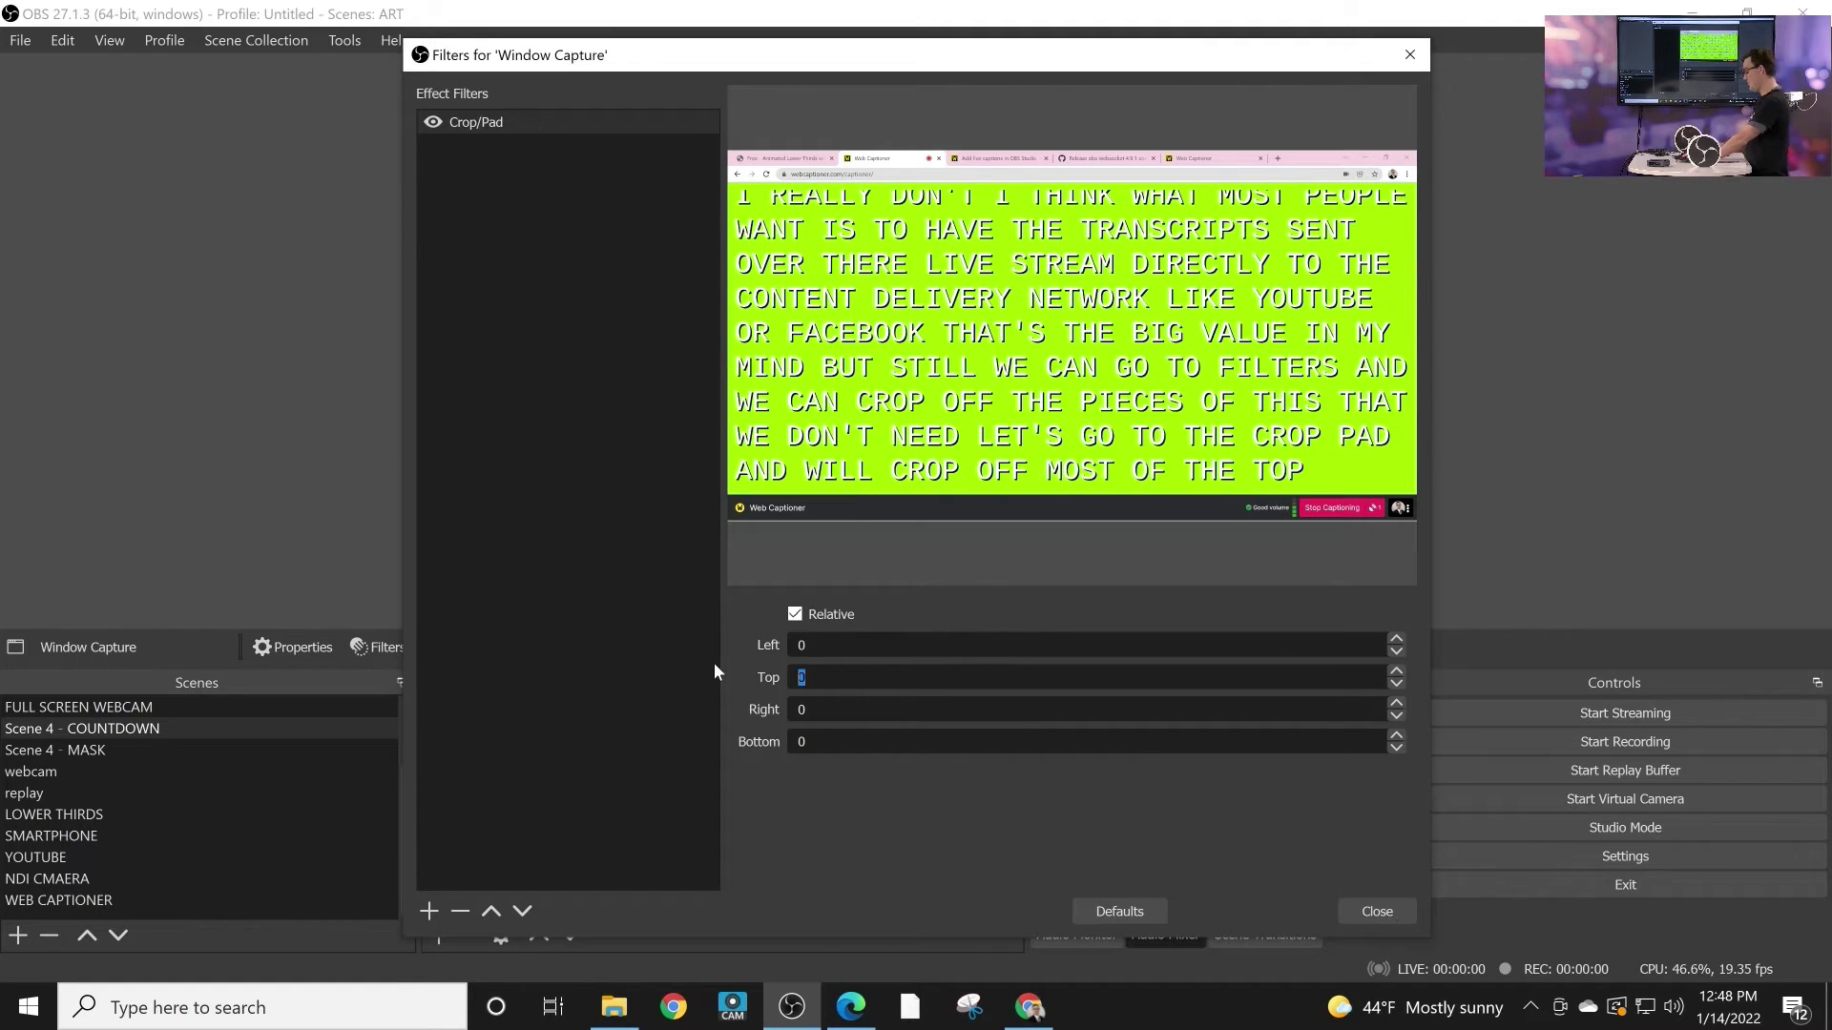
{"action": "type", "text": "1000"}
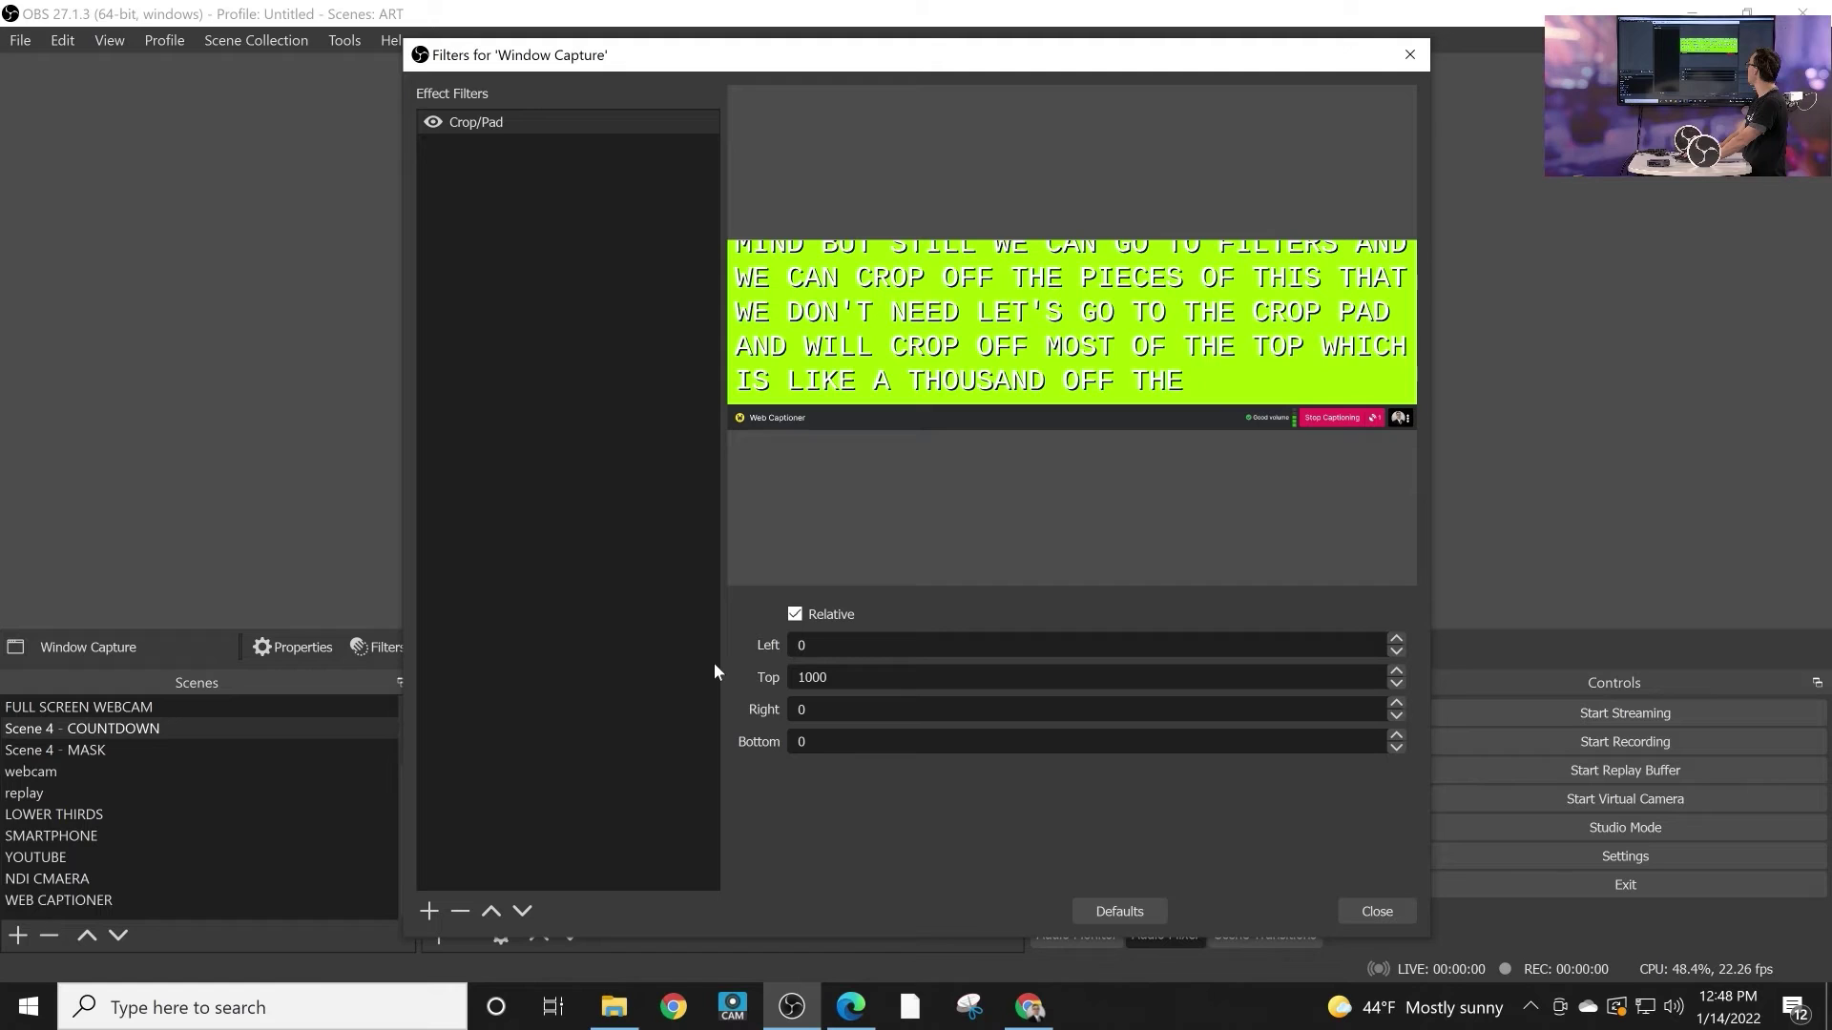
{"action": "key", "text": "BackSpace"}
{"action": "key", "text": "BackSpace"}
{"action": "key", "text": "BackSpace"}
{"action": "type", "text": "110"}
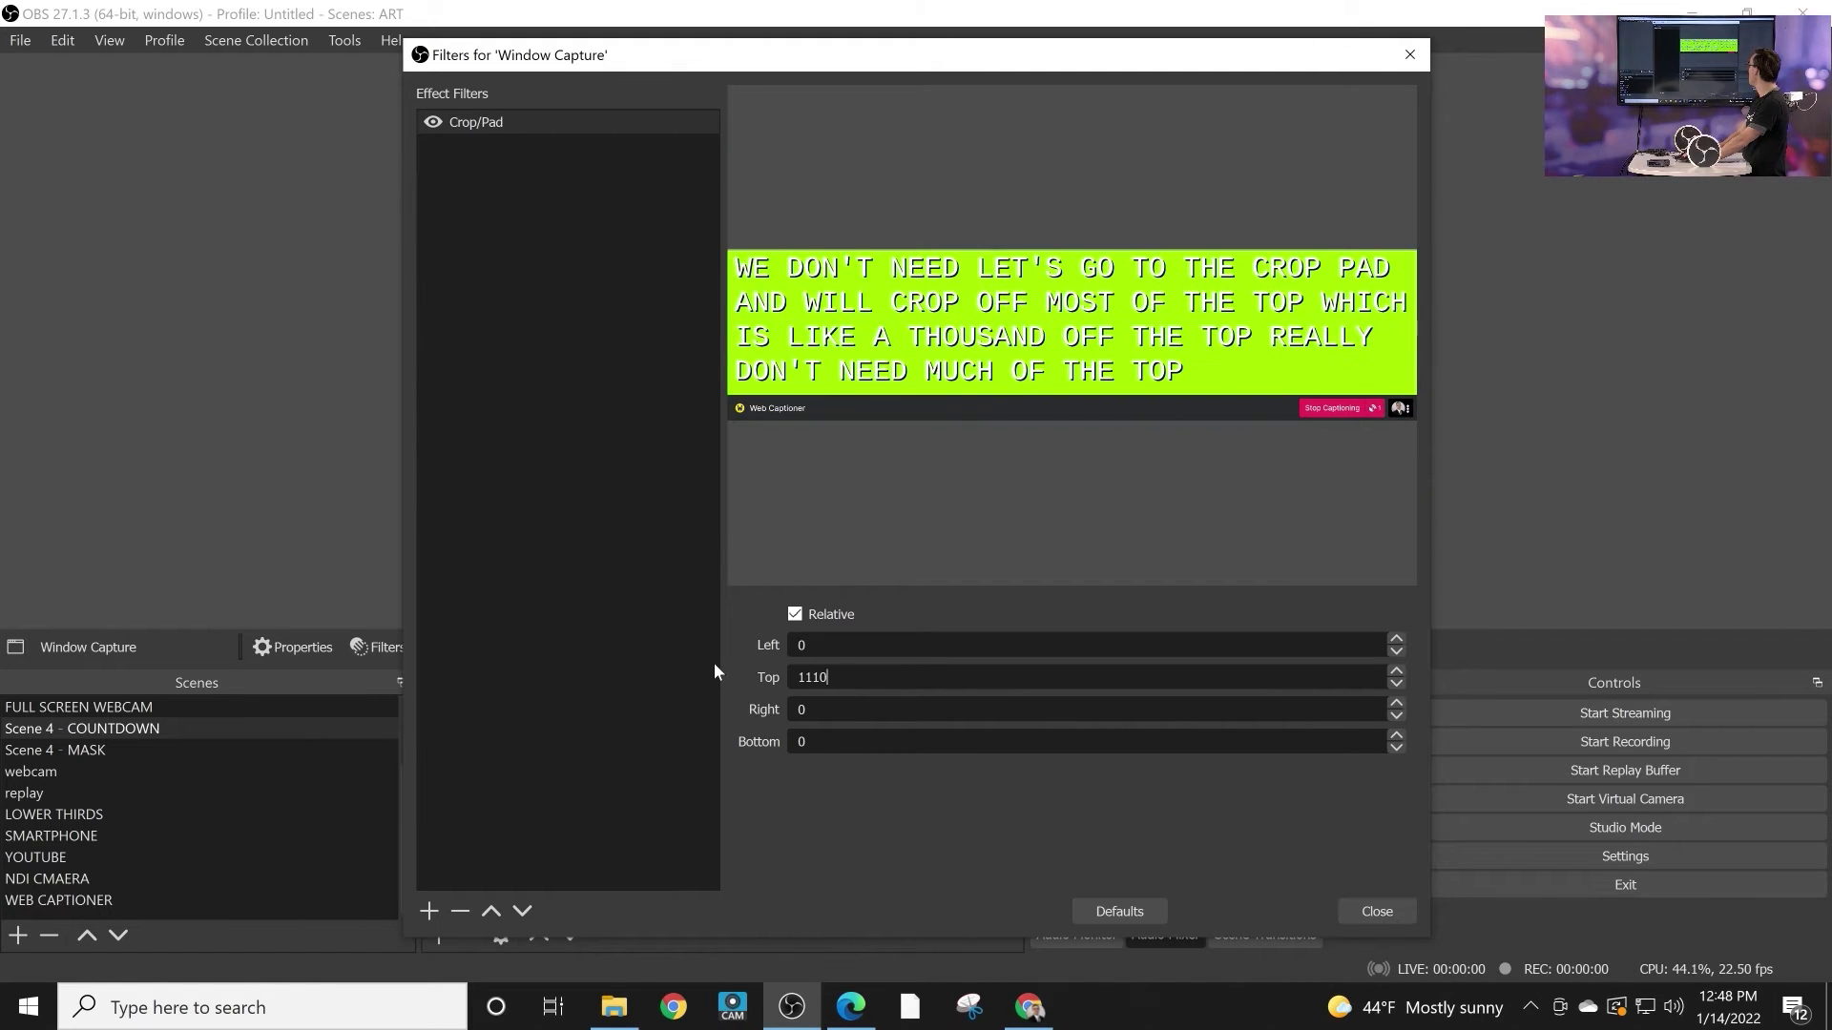
{"action": "key", "text": "Tab"}
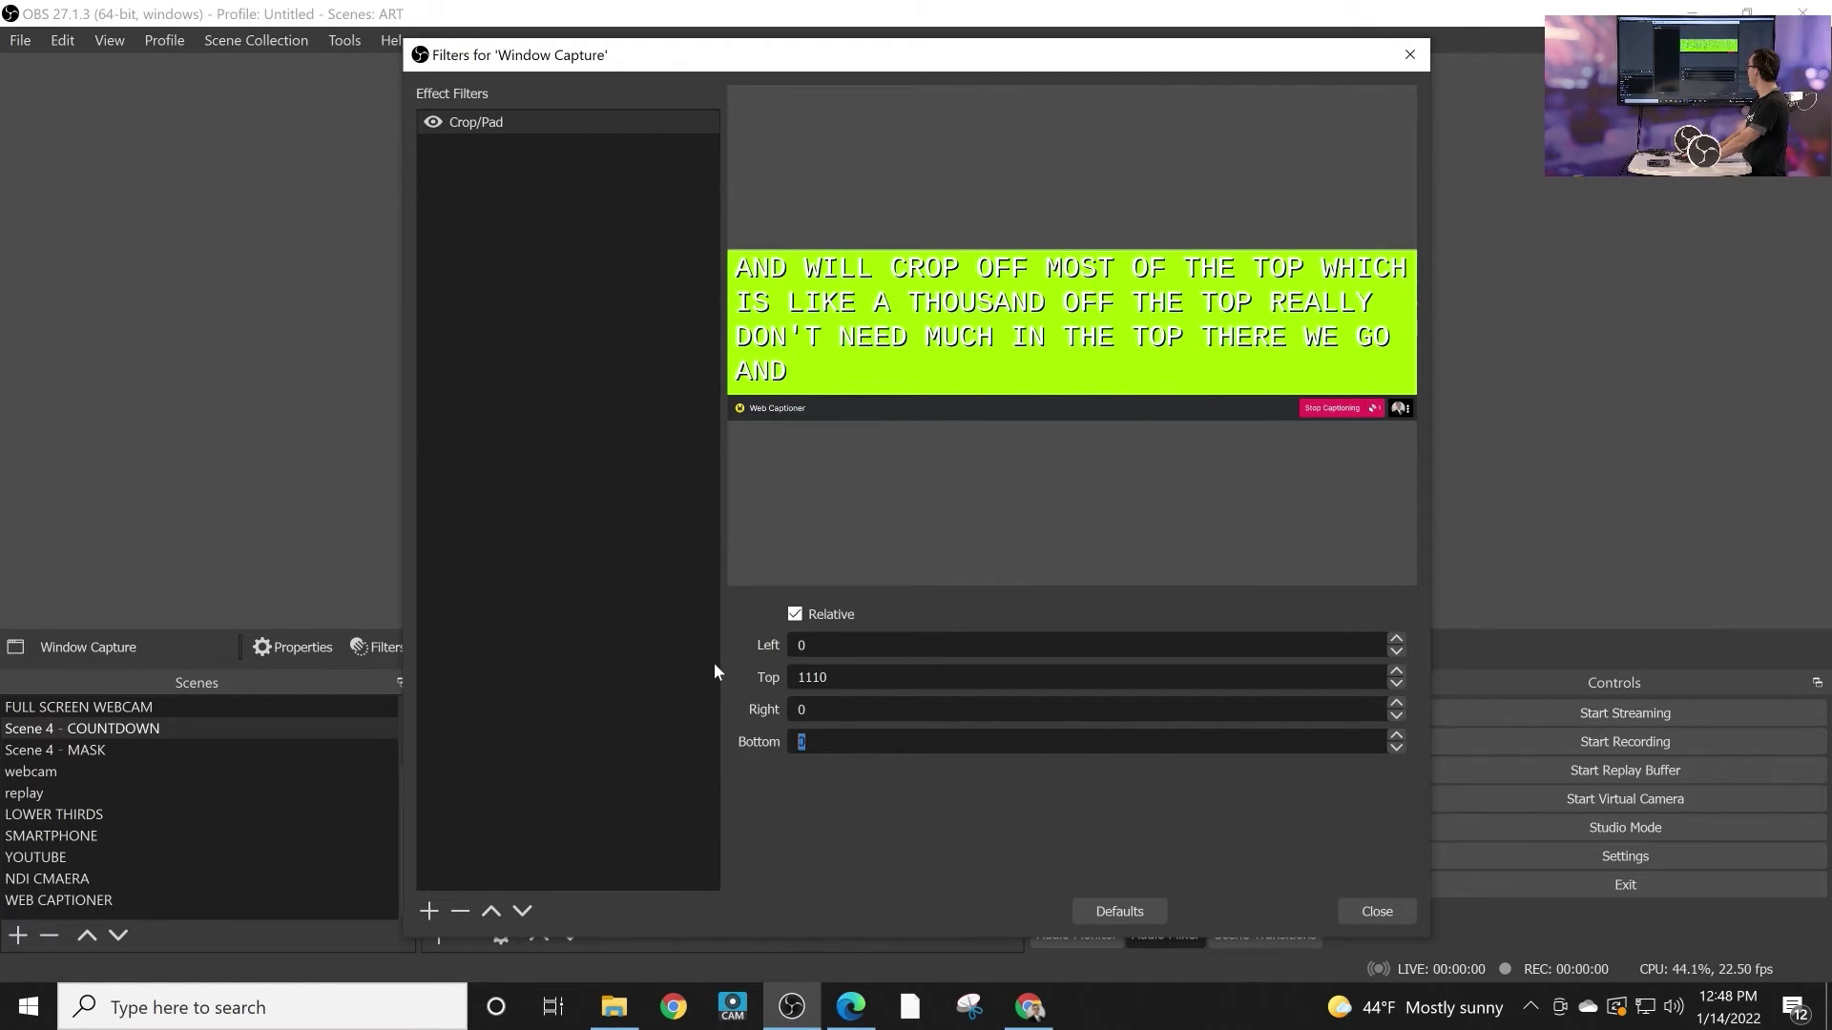
{"action": "key", "text": "Tab"}
{"action": "type", "text": "200"}
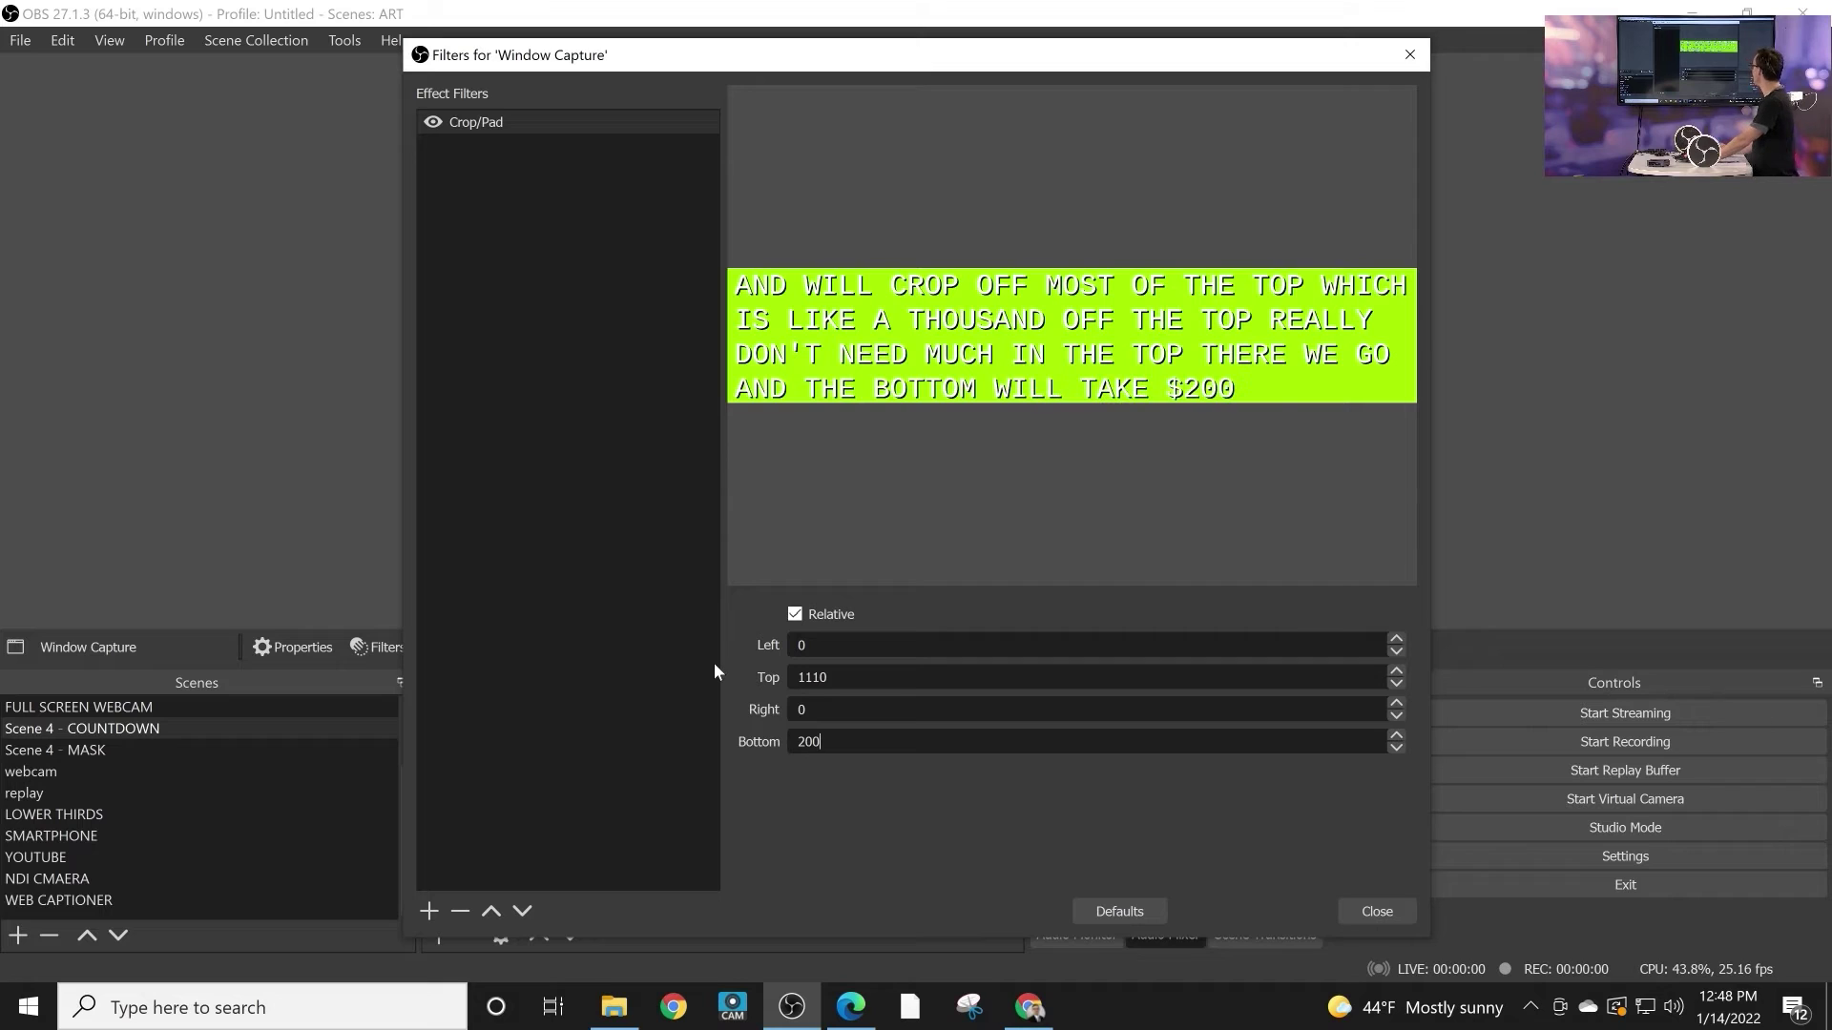
{"action": "left_click", "coordinate": [429, 912]}
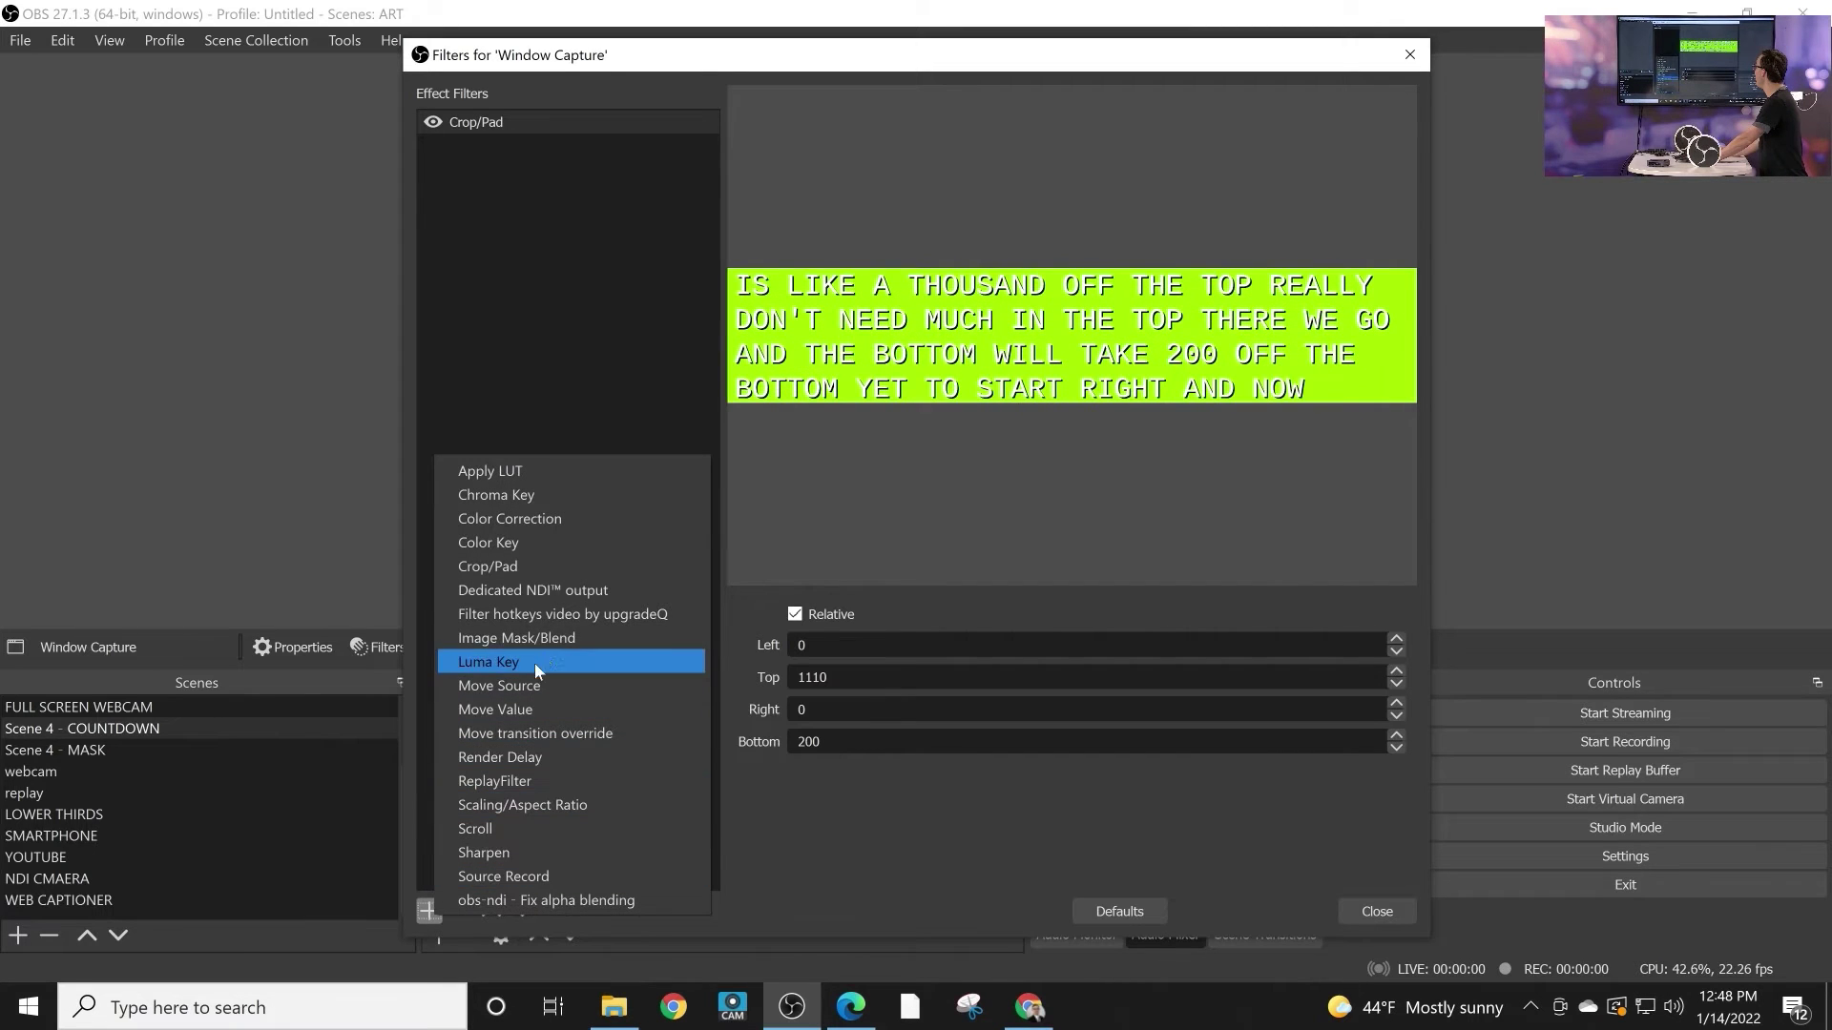
Step: Add a Color Key with maximum Similarity and Smoothness 632, then drag the captions lower over the sailboat video
{"action": "left_click", "coordinate": [569, 544]}
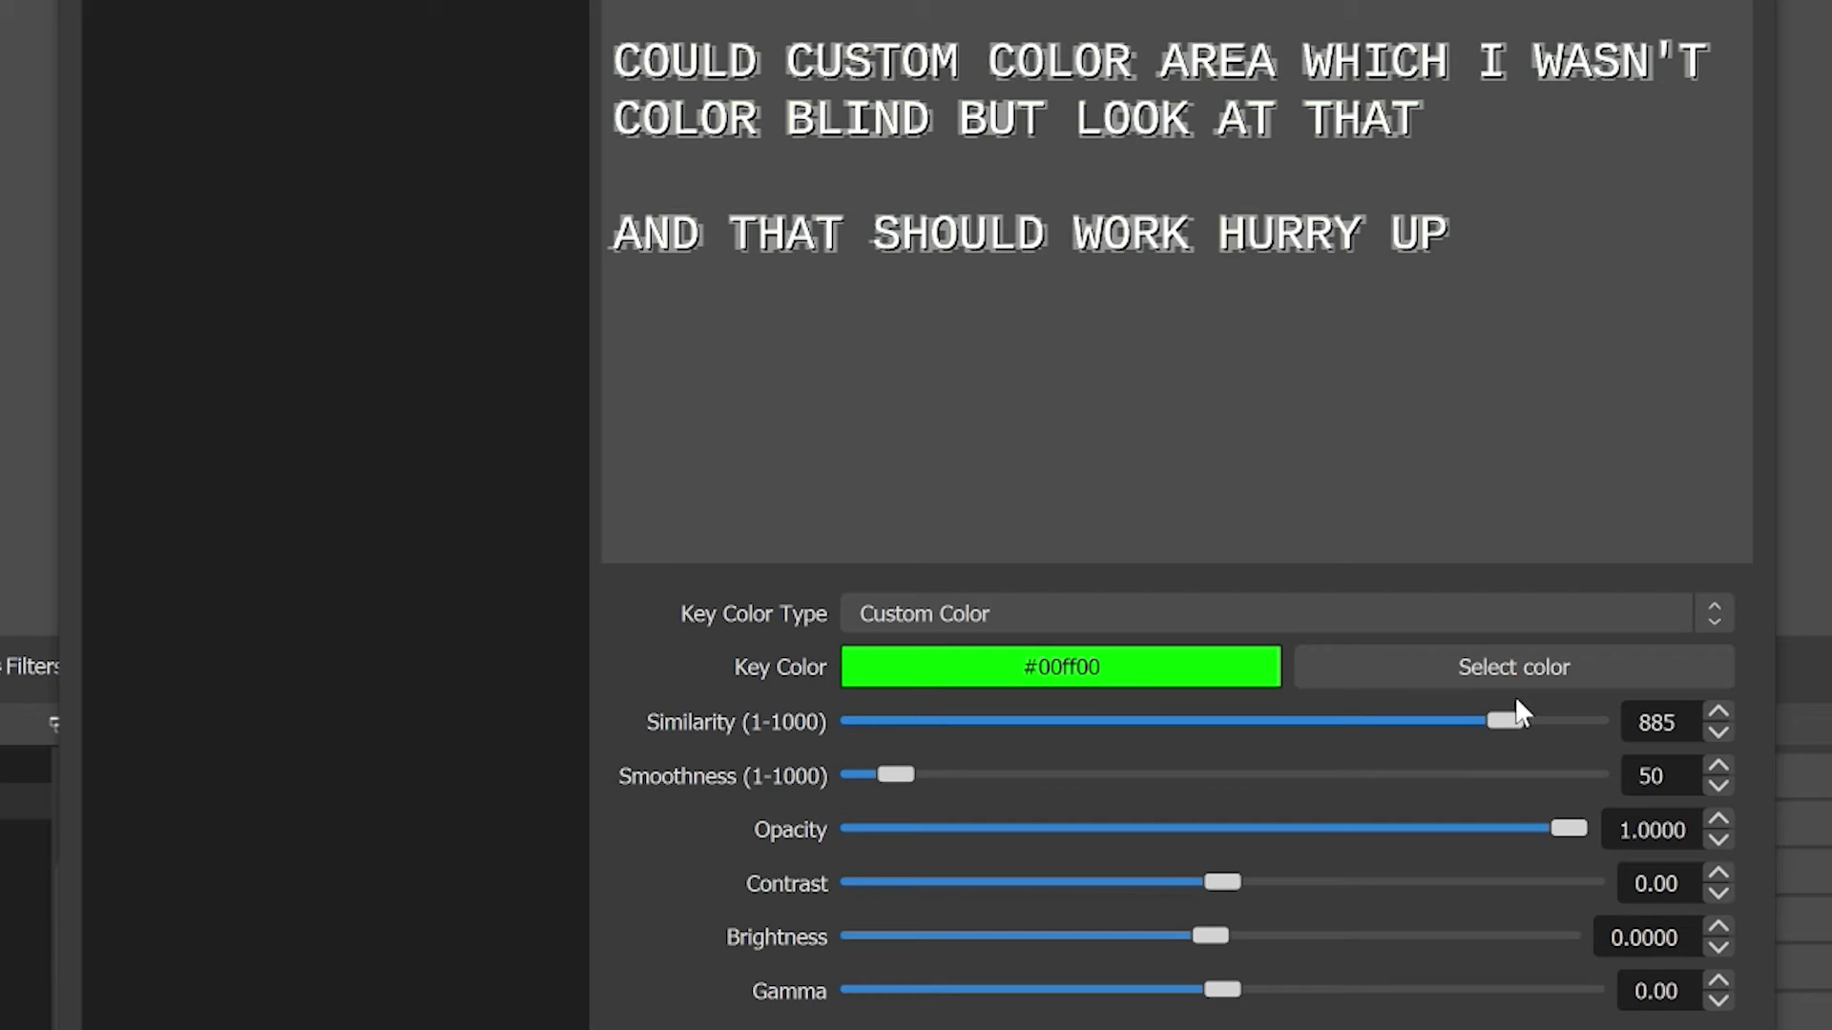
{"action": "left_click_drag", "start_coordinate": [1514, 711], "coordinate": [1521, 717]}
{"action": "left_click_drag", "start_coordinate": [908, 782], "coordinate": [1336, 743]}
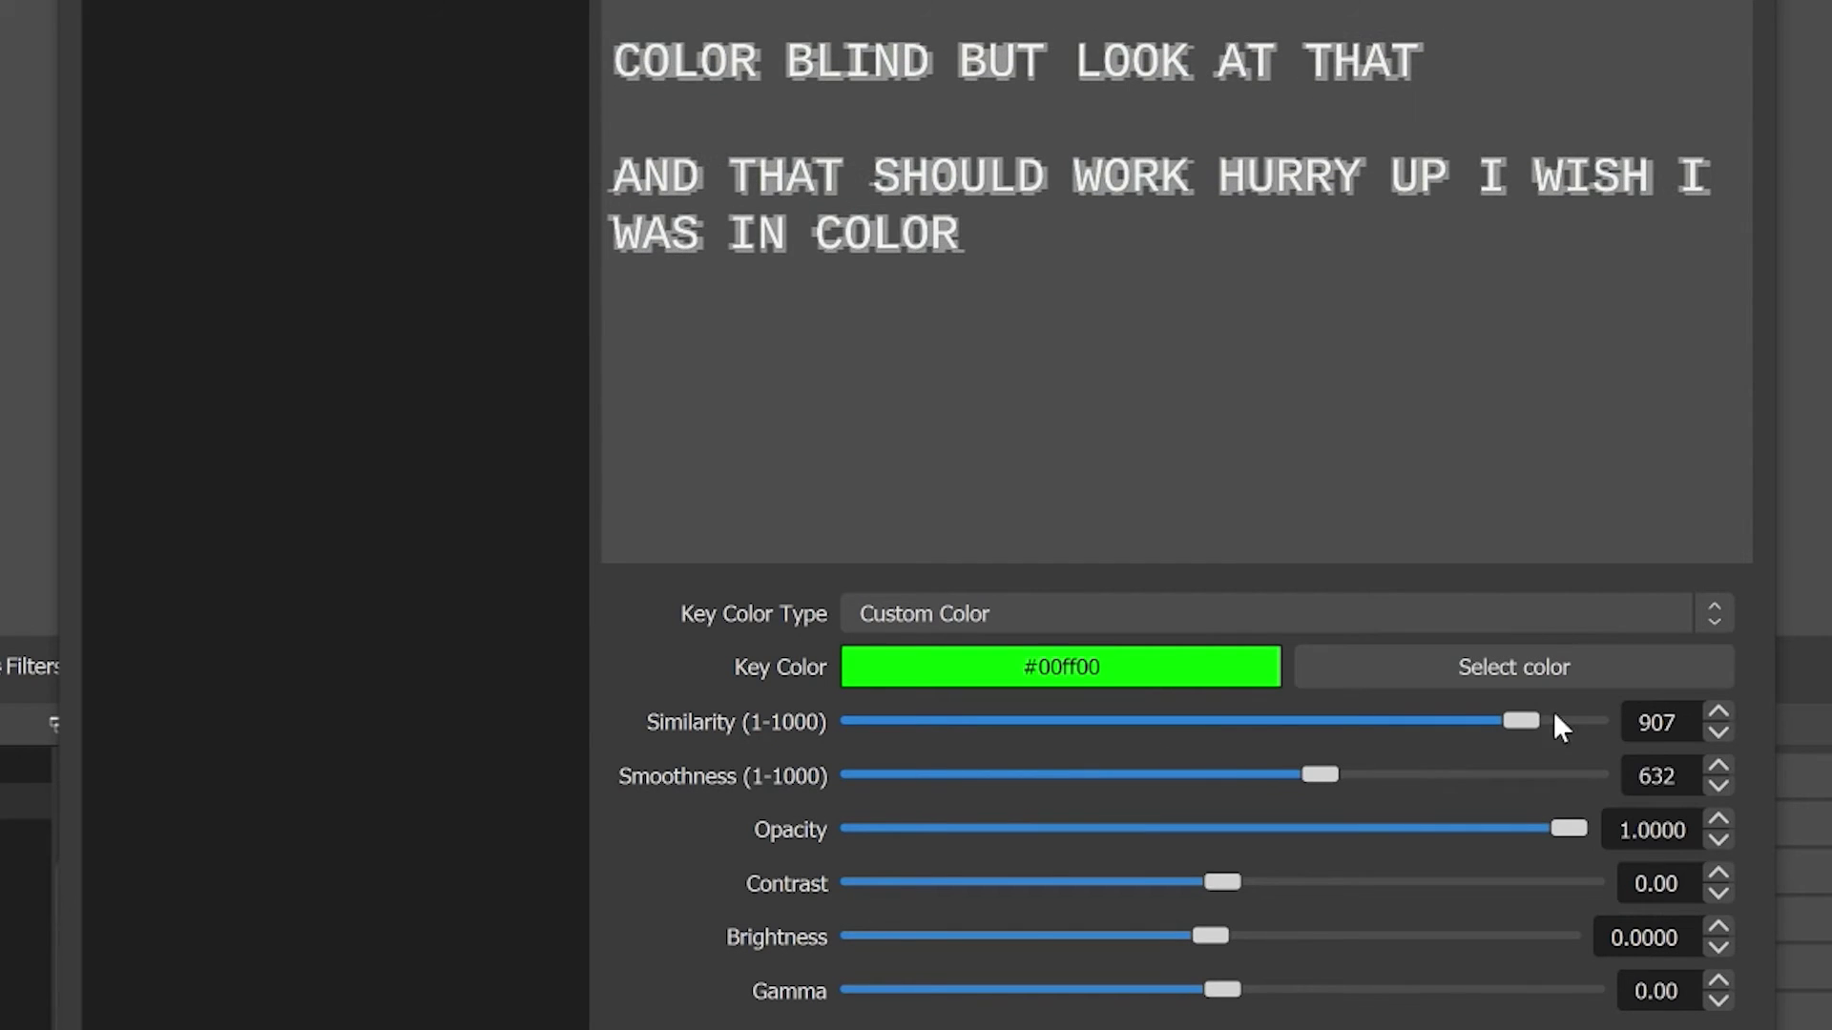
{"action": "left_click_drag", "start_coordinate": [1567, 730], "coordinate": [1603, 727]}
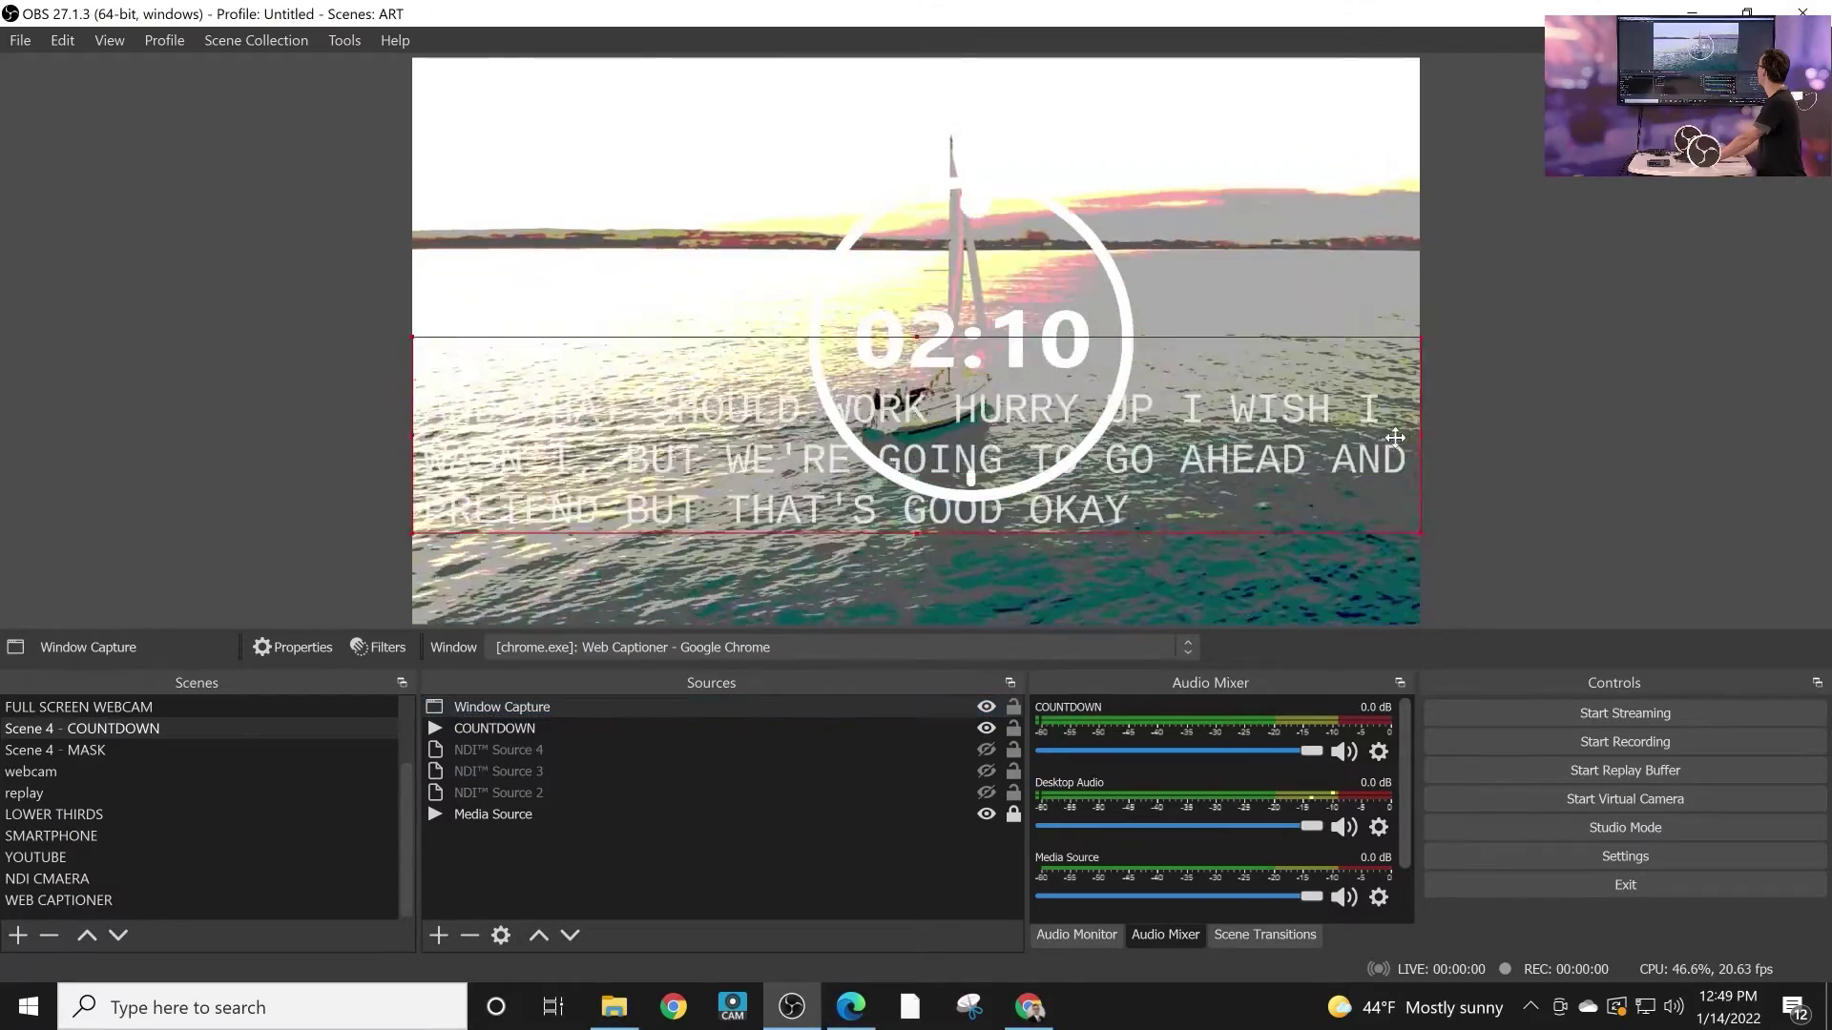
{"action": "left_click_drag", "start_coordinate": [1395, 437], "coordinate": [1390, 509]}
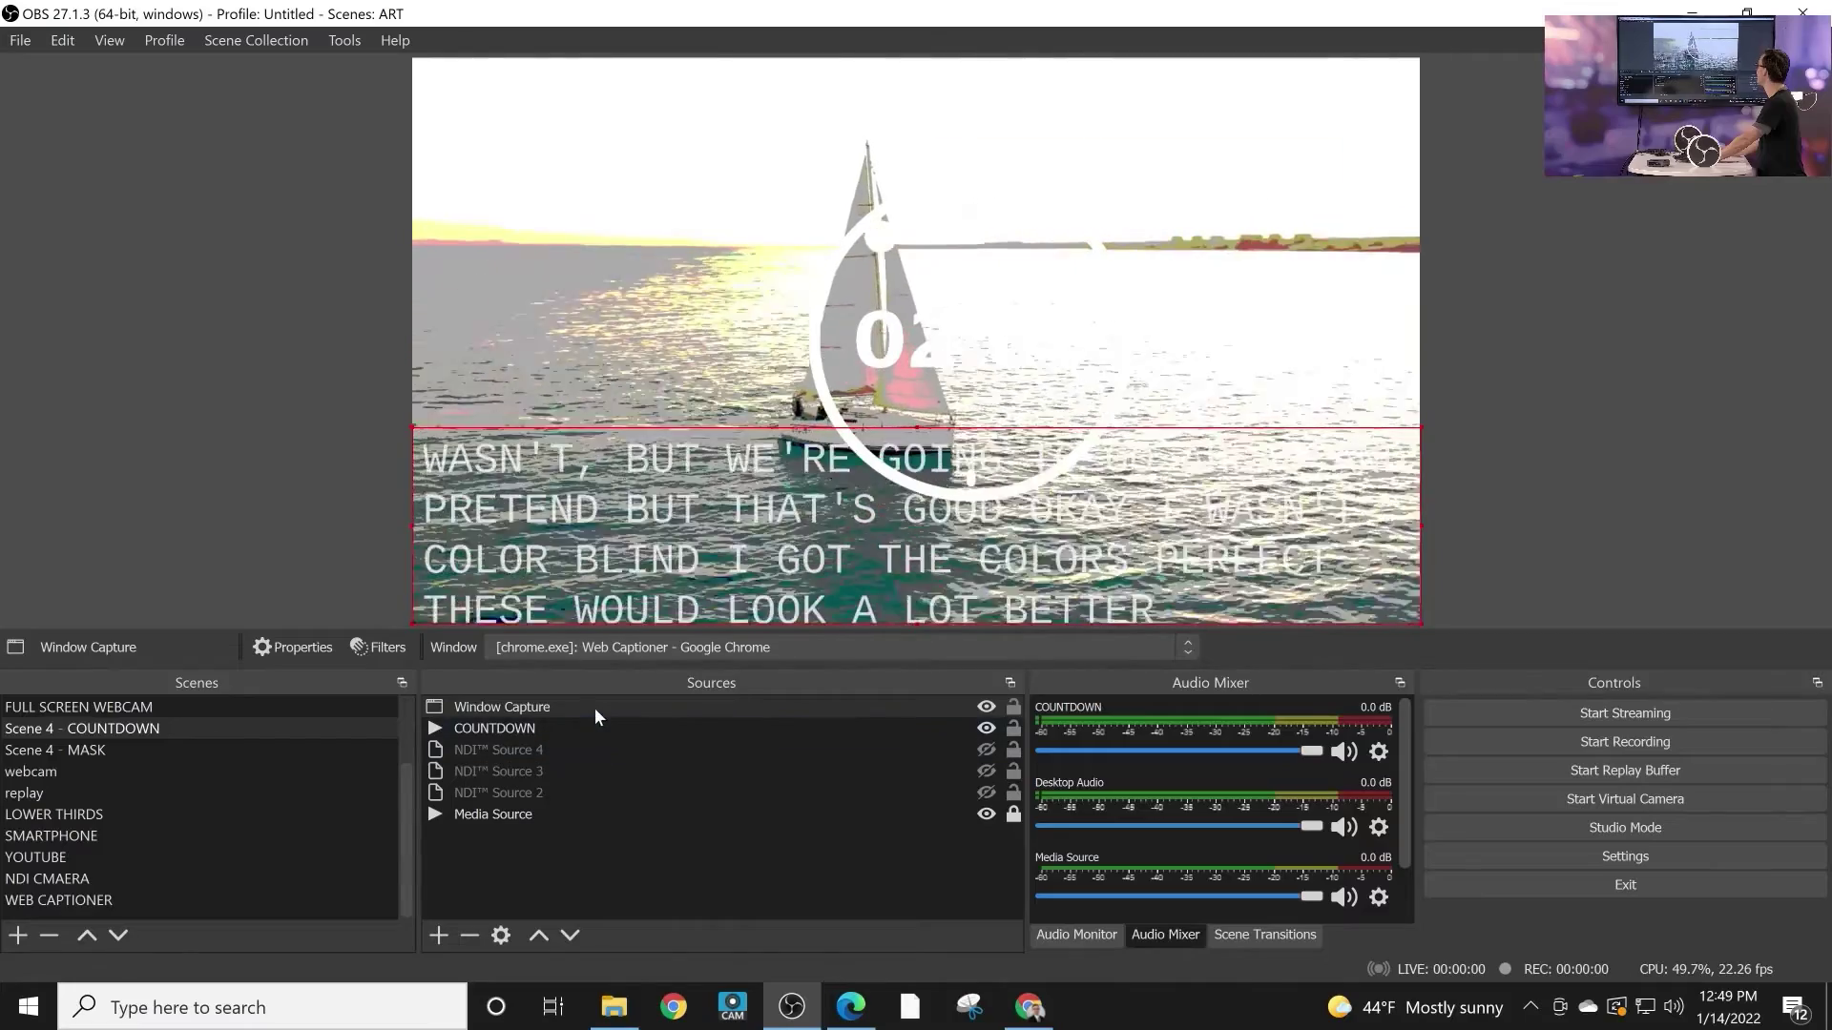
{"action": "right_click", "coordinate": [601, 706]}
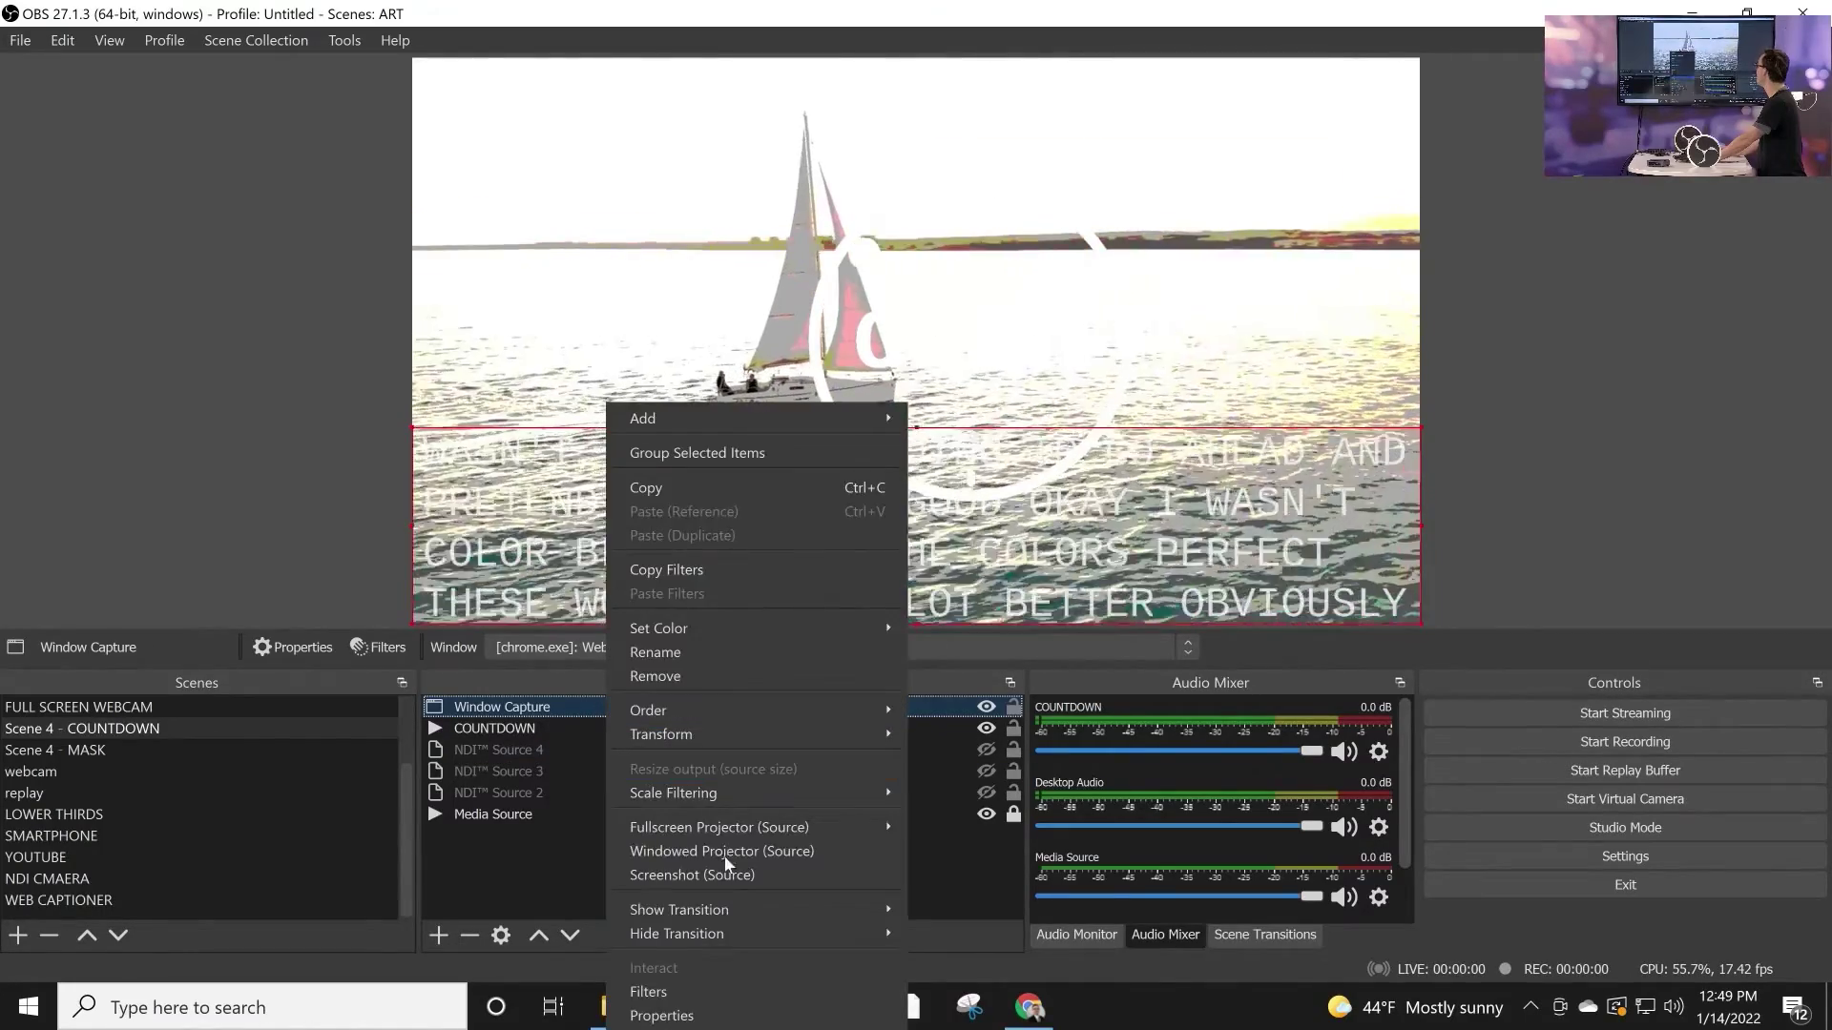
{"action": "left_click", "coordinate": [651, 991]}
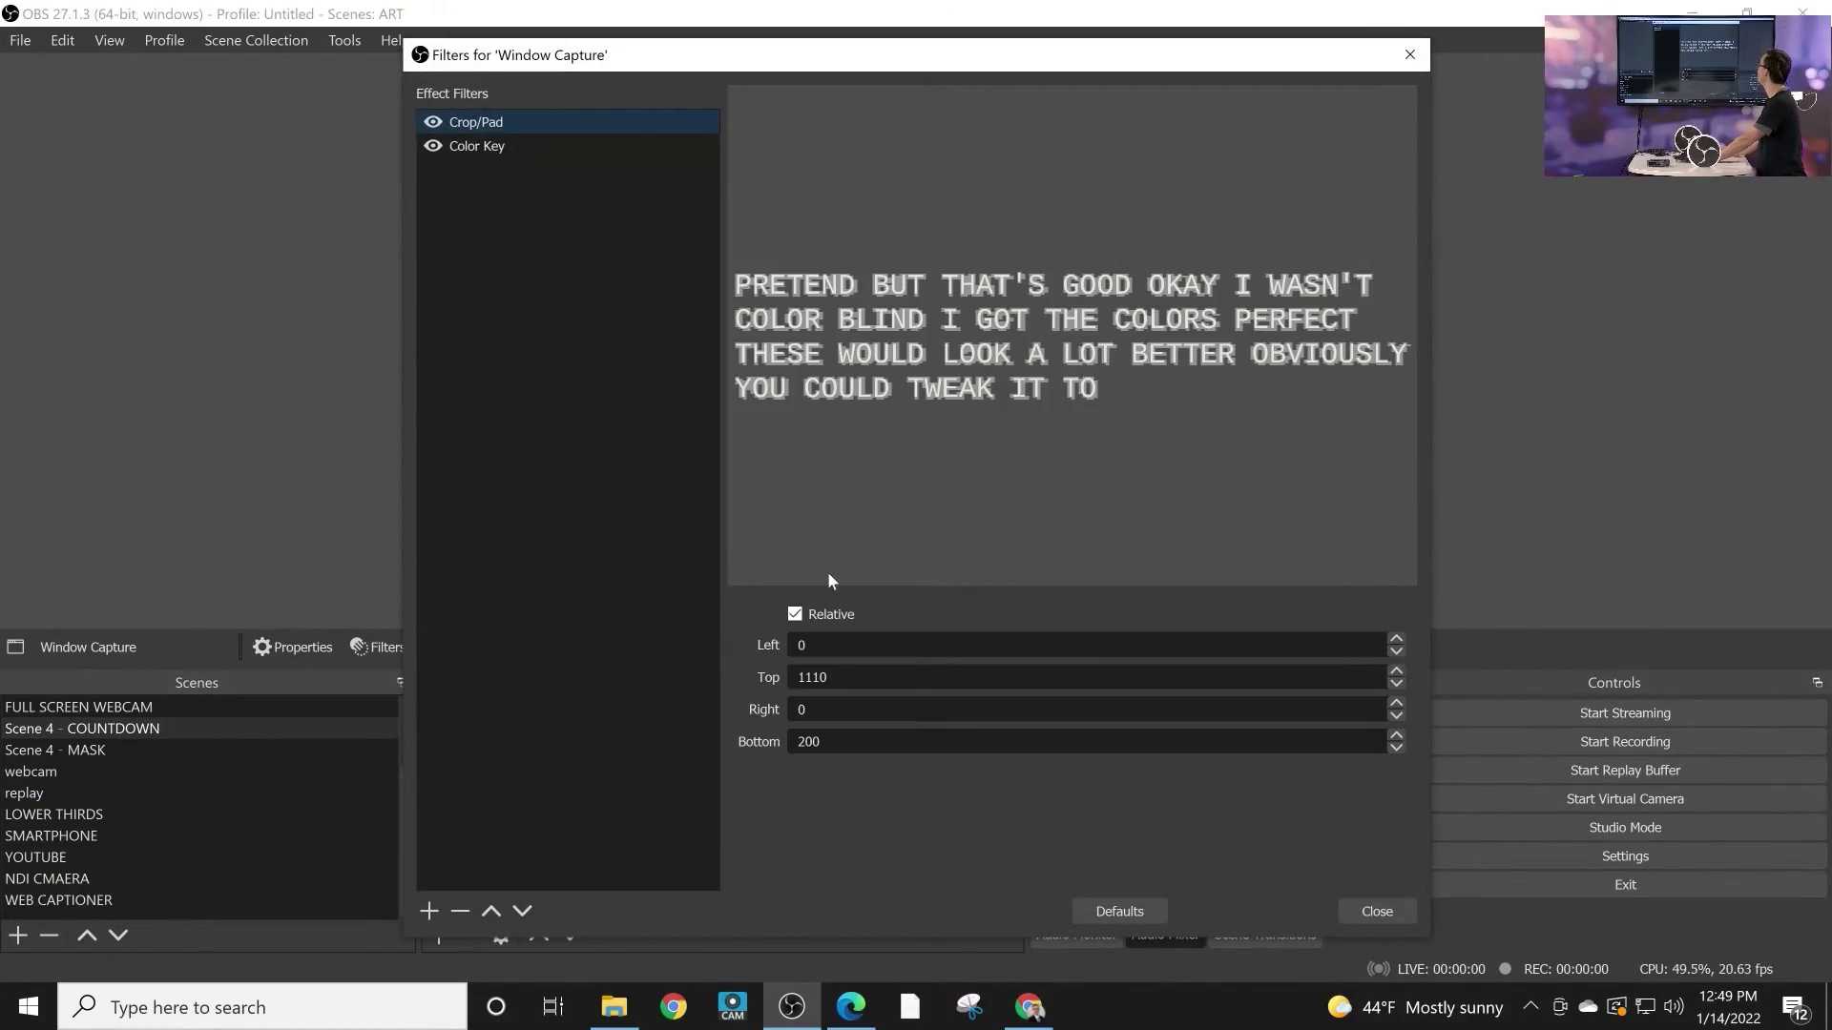
{"action": "left_click", "coordinate": [531, 148]}
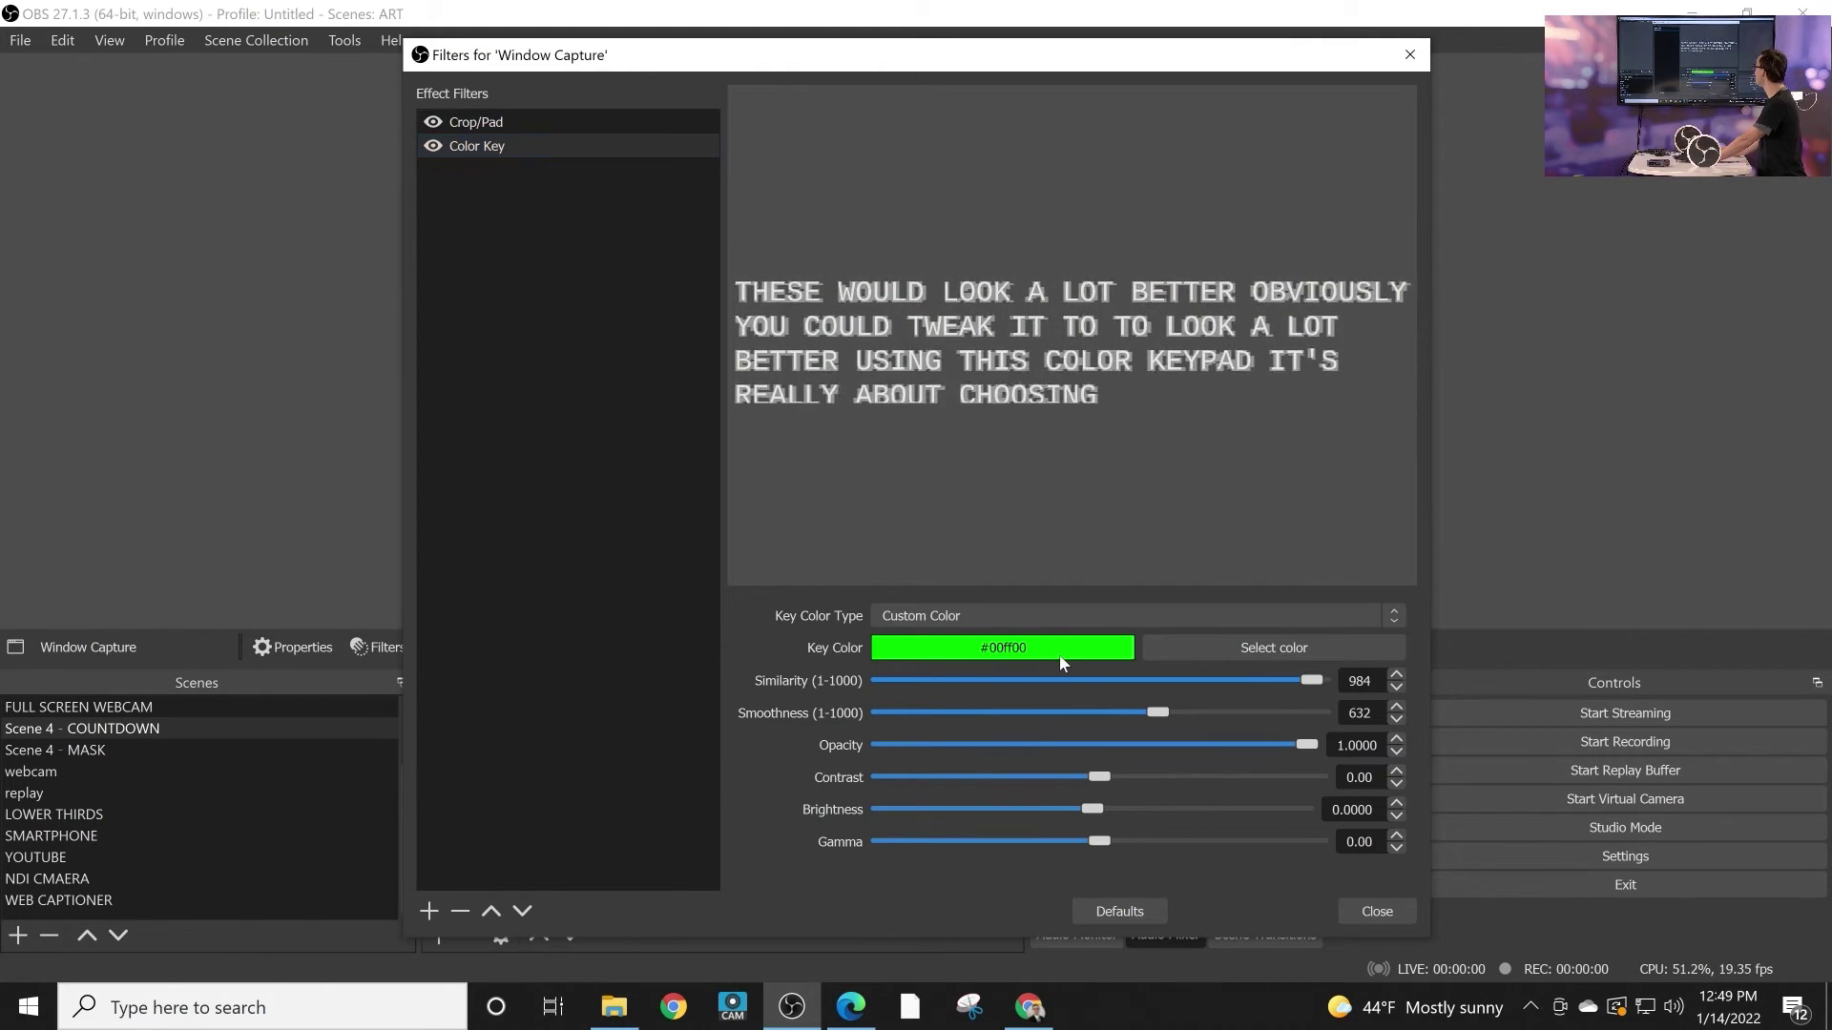
{"action": "key", "text": "Escape"}
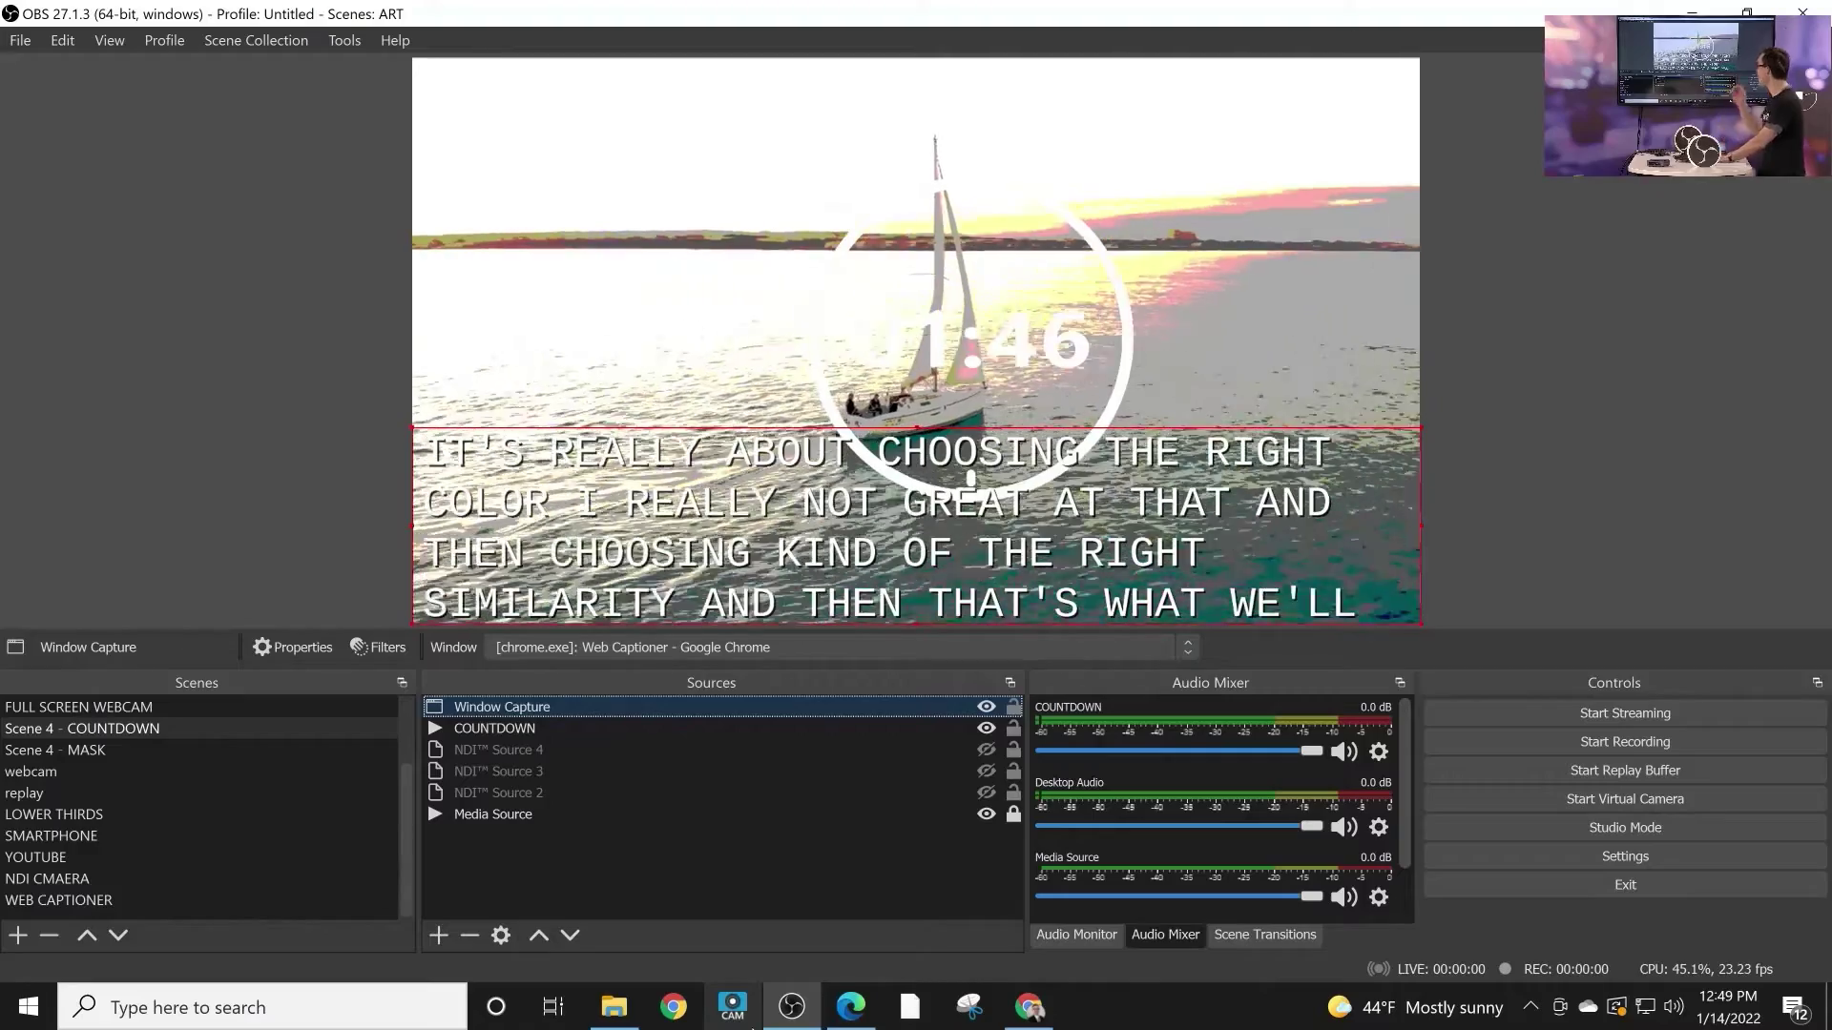